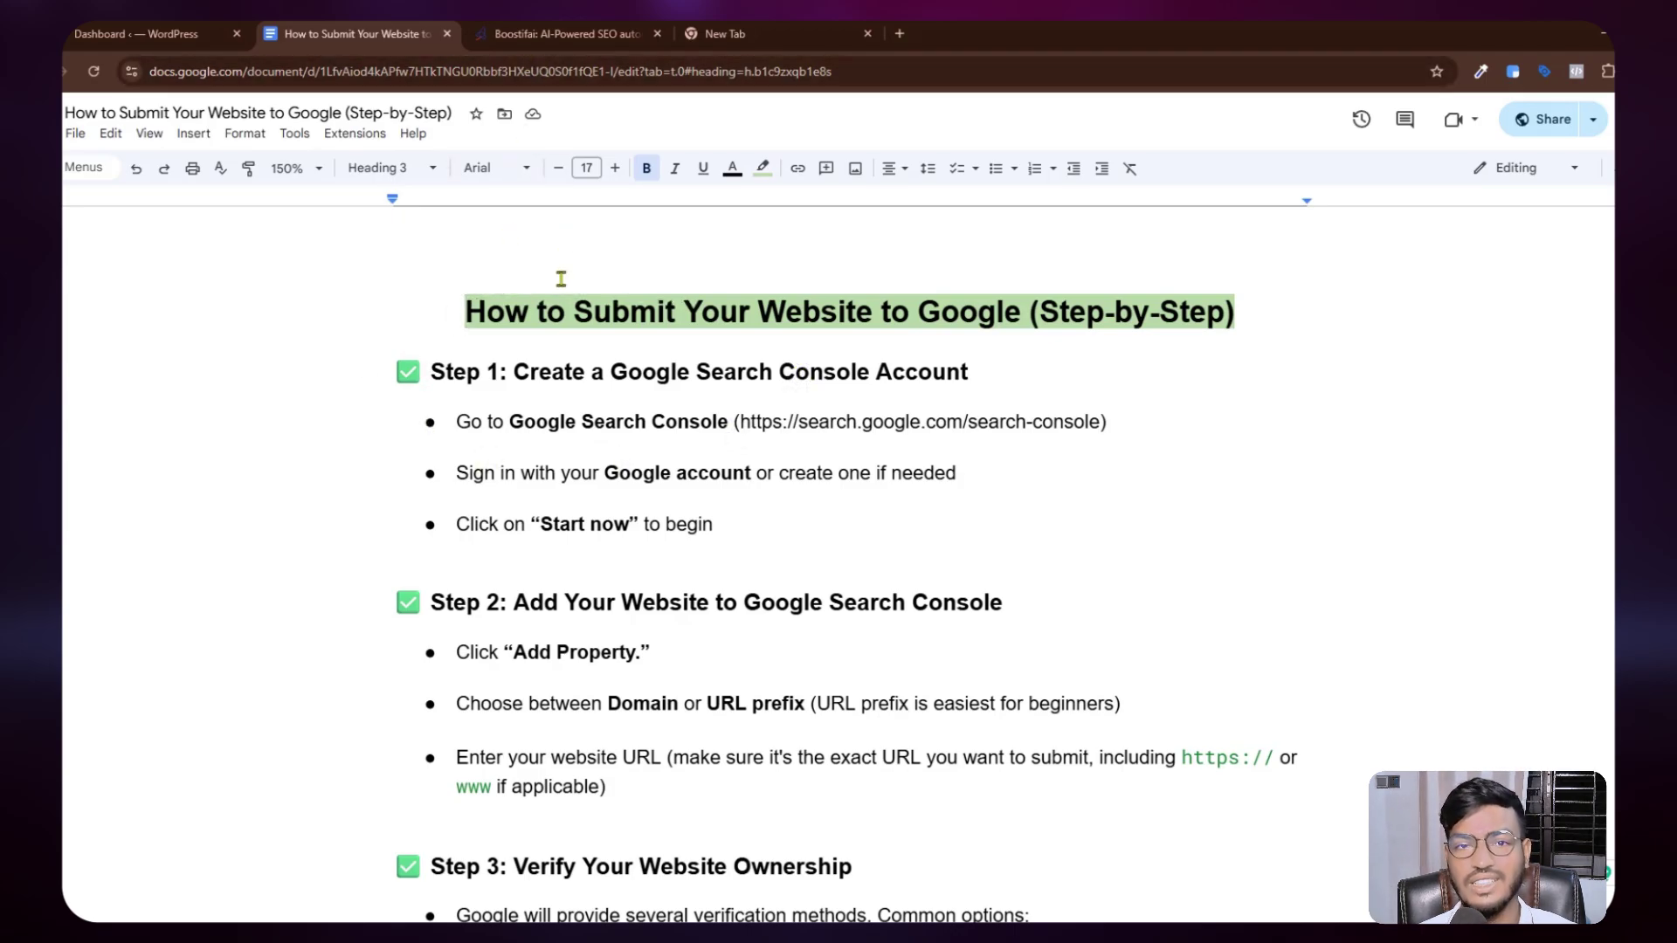
# Step: Leave the Google Docs guide for the Boostifai homepage and start a new browser tab
pyautogui.click(569, 24)
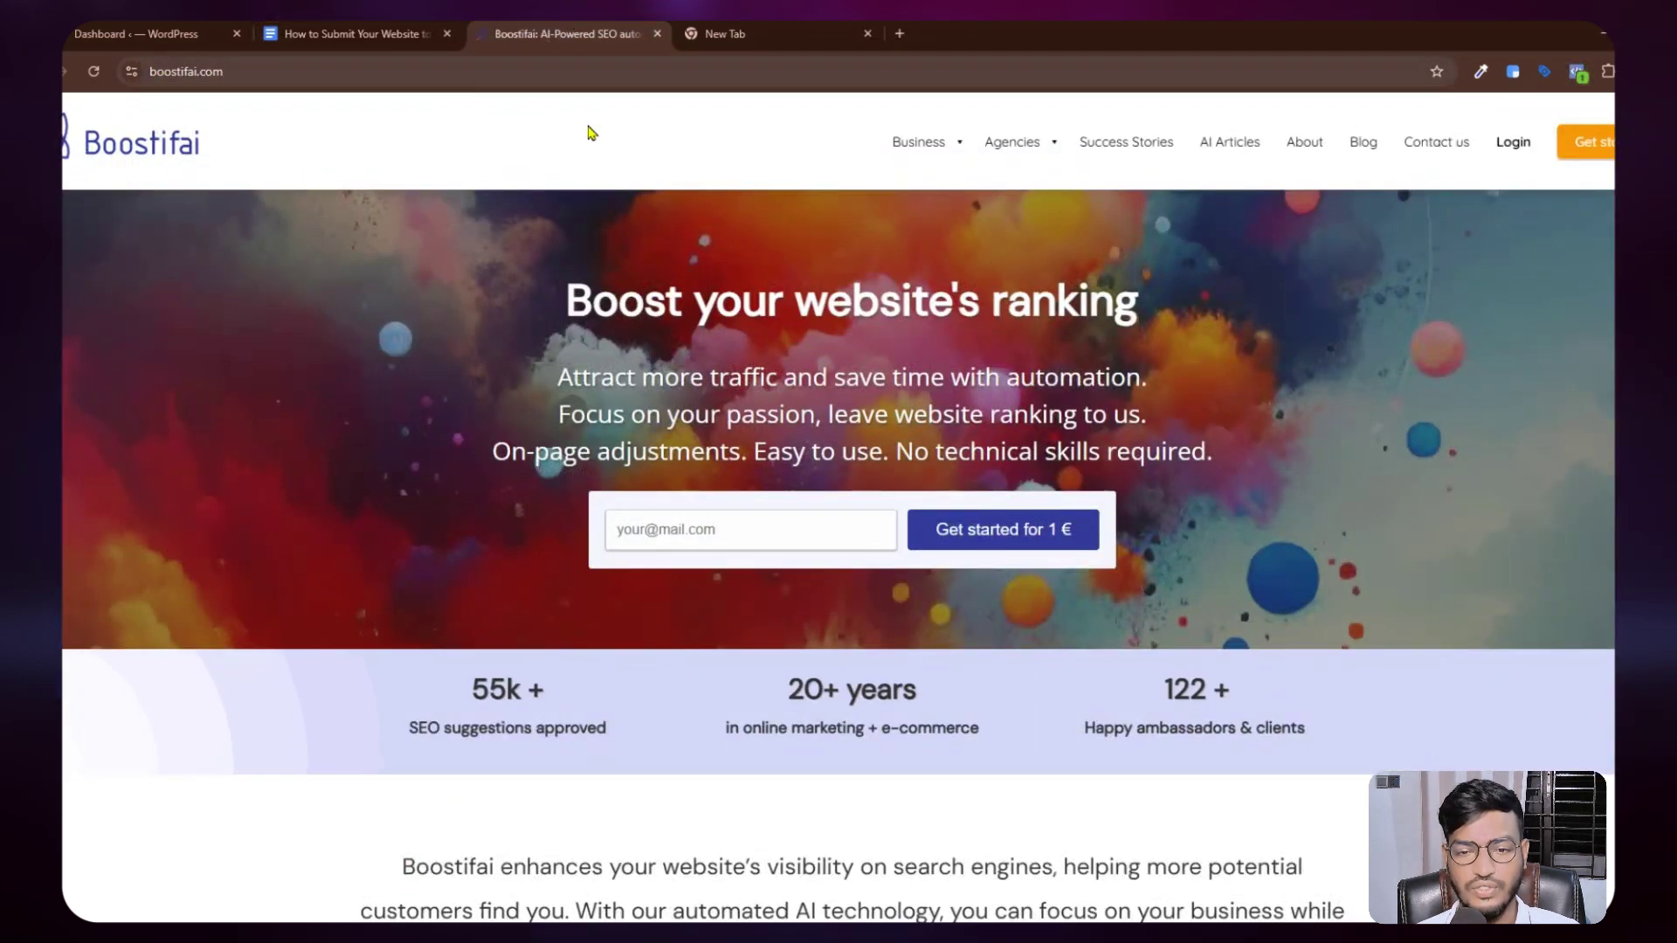
pyautogui.click(806, 26)
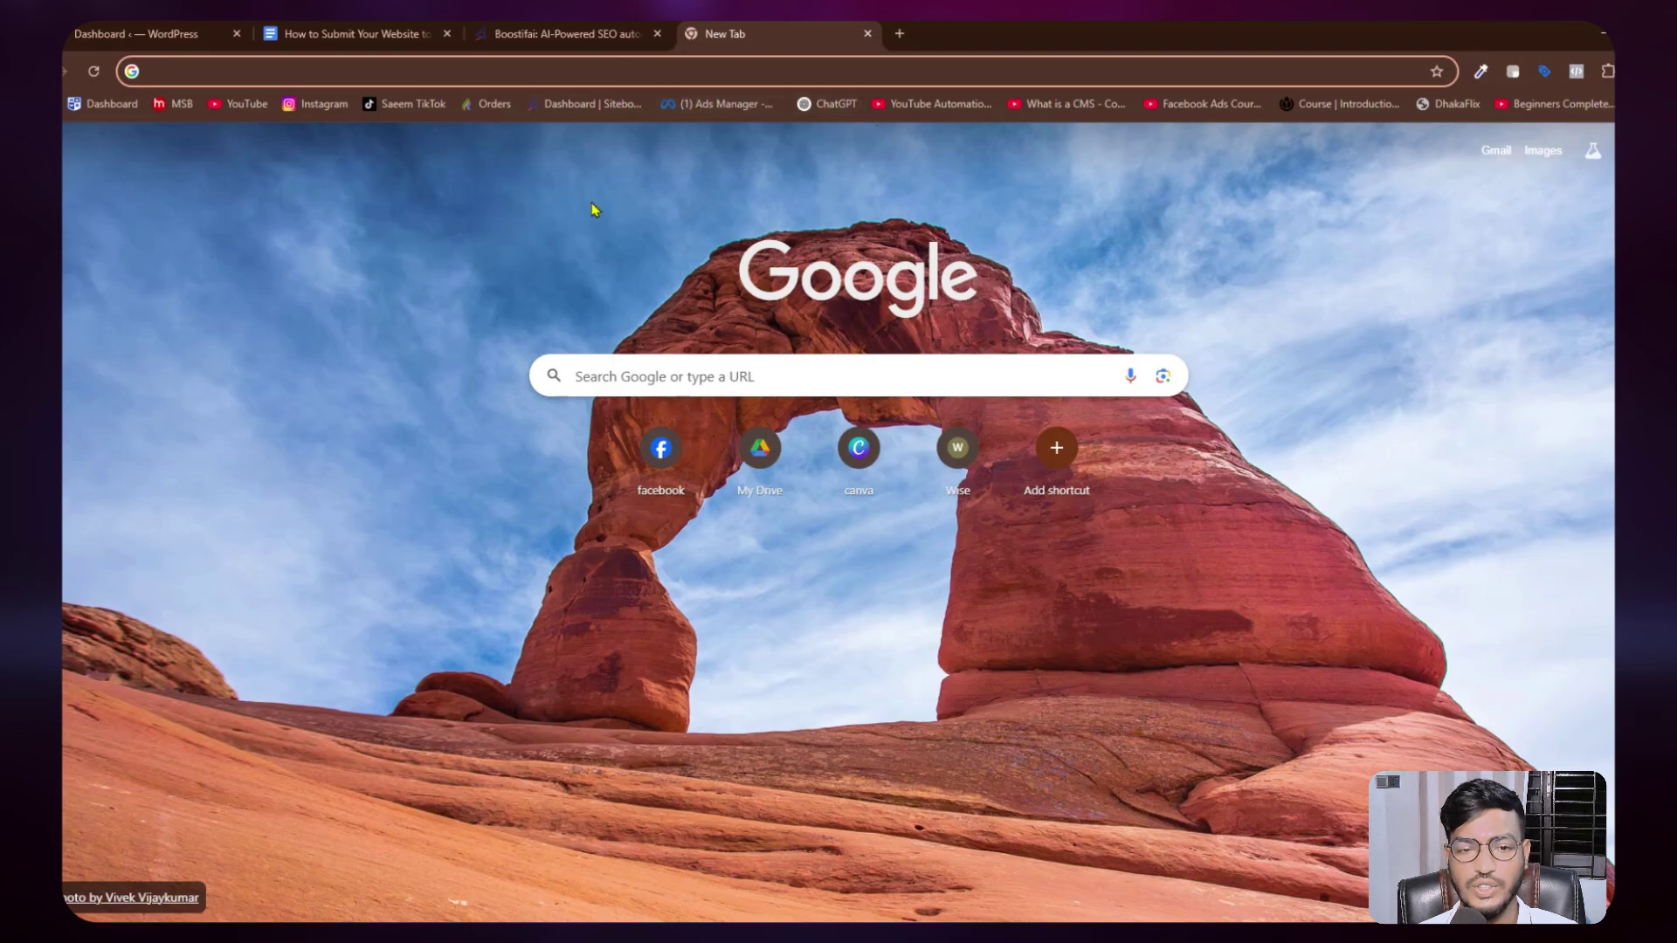
# Step: Open the Sitebooster dashboard and review its Analytics date range and Top Ranking Pages
pyautogui.click(562, 105)
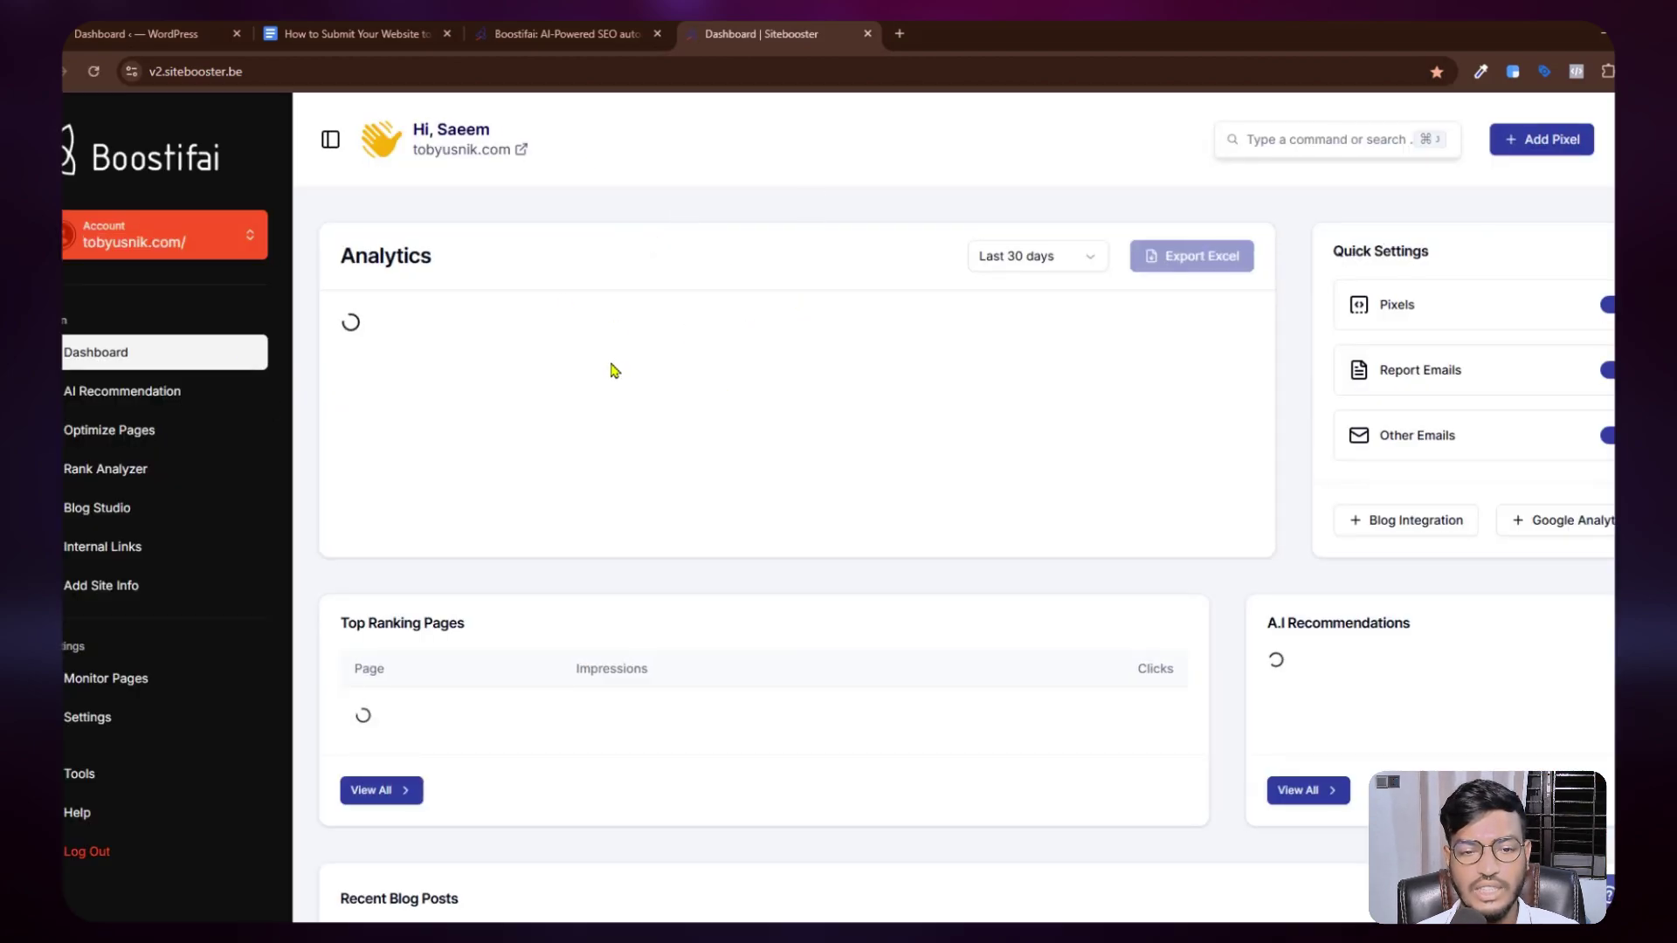
pyautogui.moveTo(366, 255); pyautogui.dragTo(502, 262)
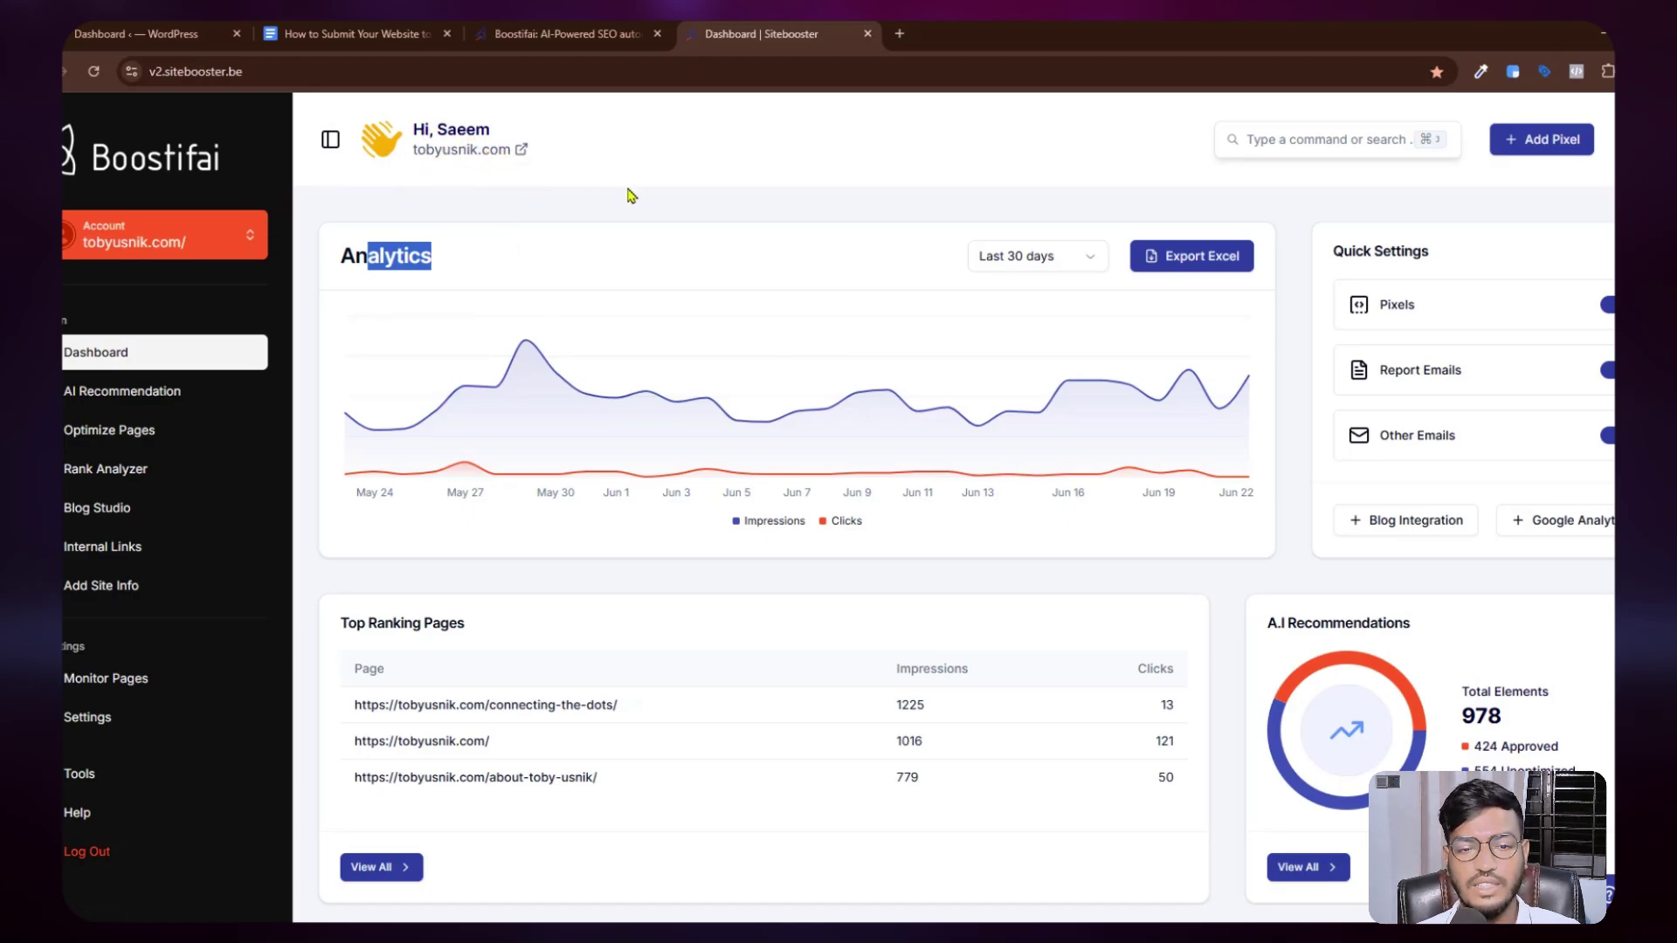
pyautogui.click(671, 202)
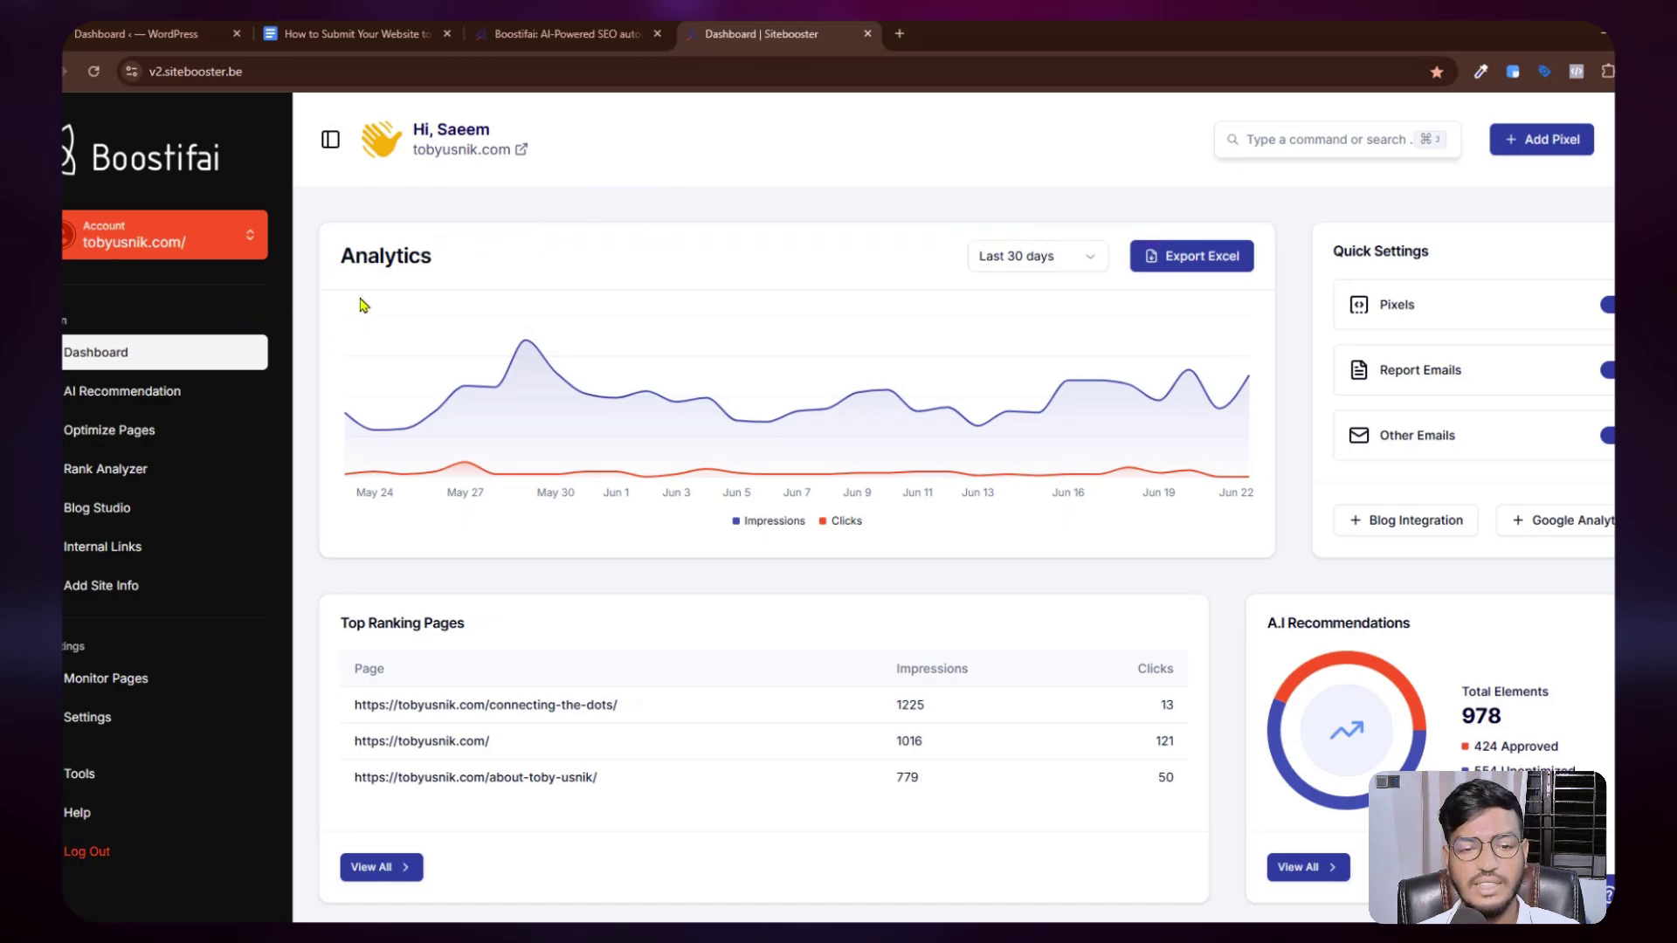
pyautogui.moveTo(343, 253); pyautogui.dragTo(436, 384)
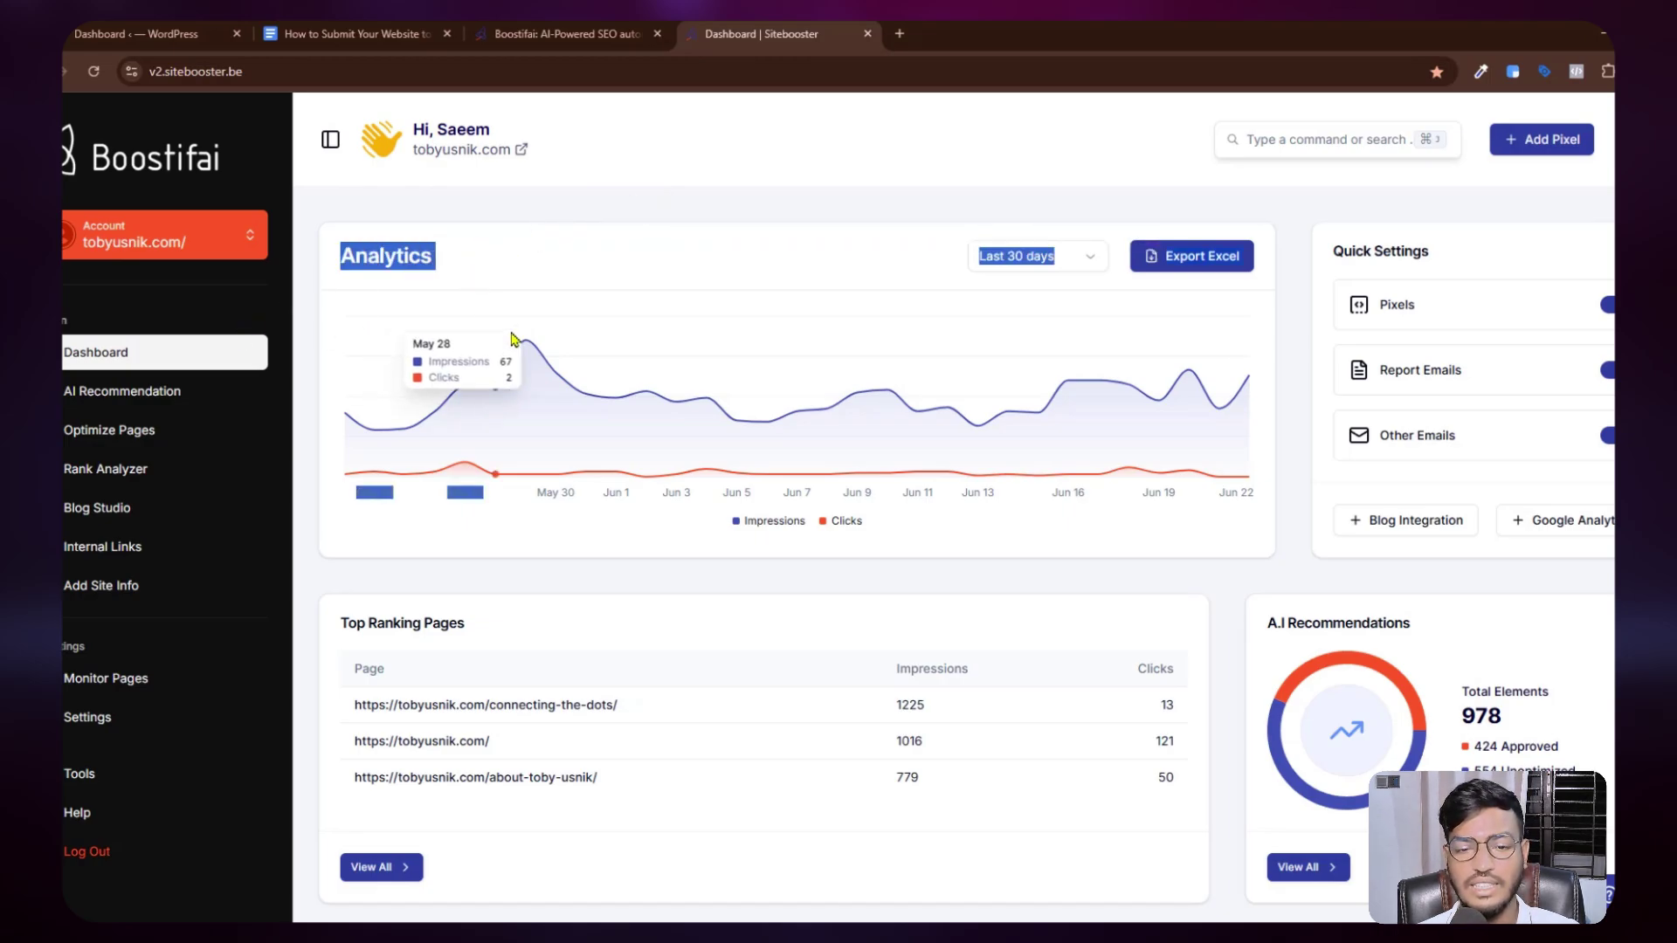
pyautogui.click(681, 384)
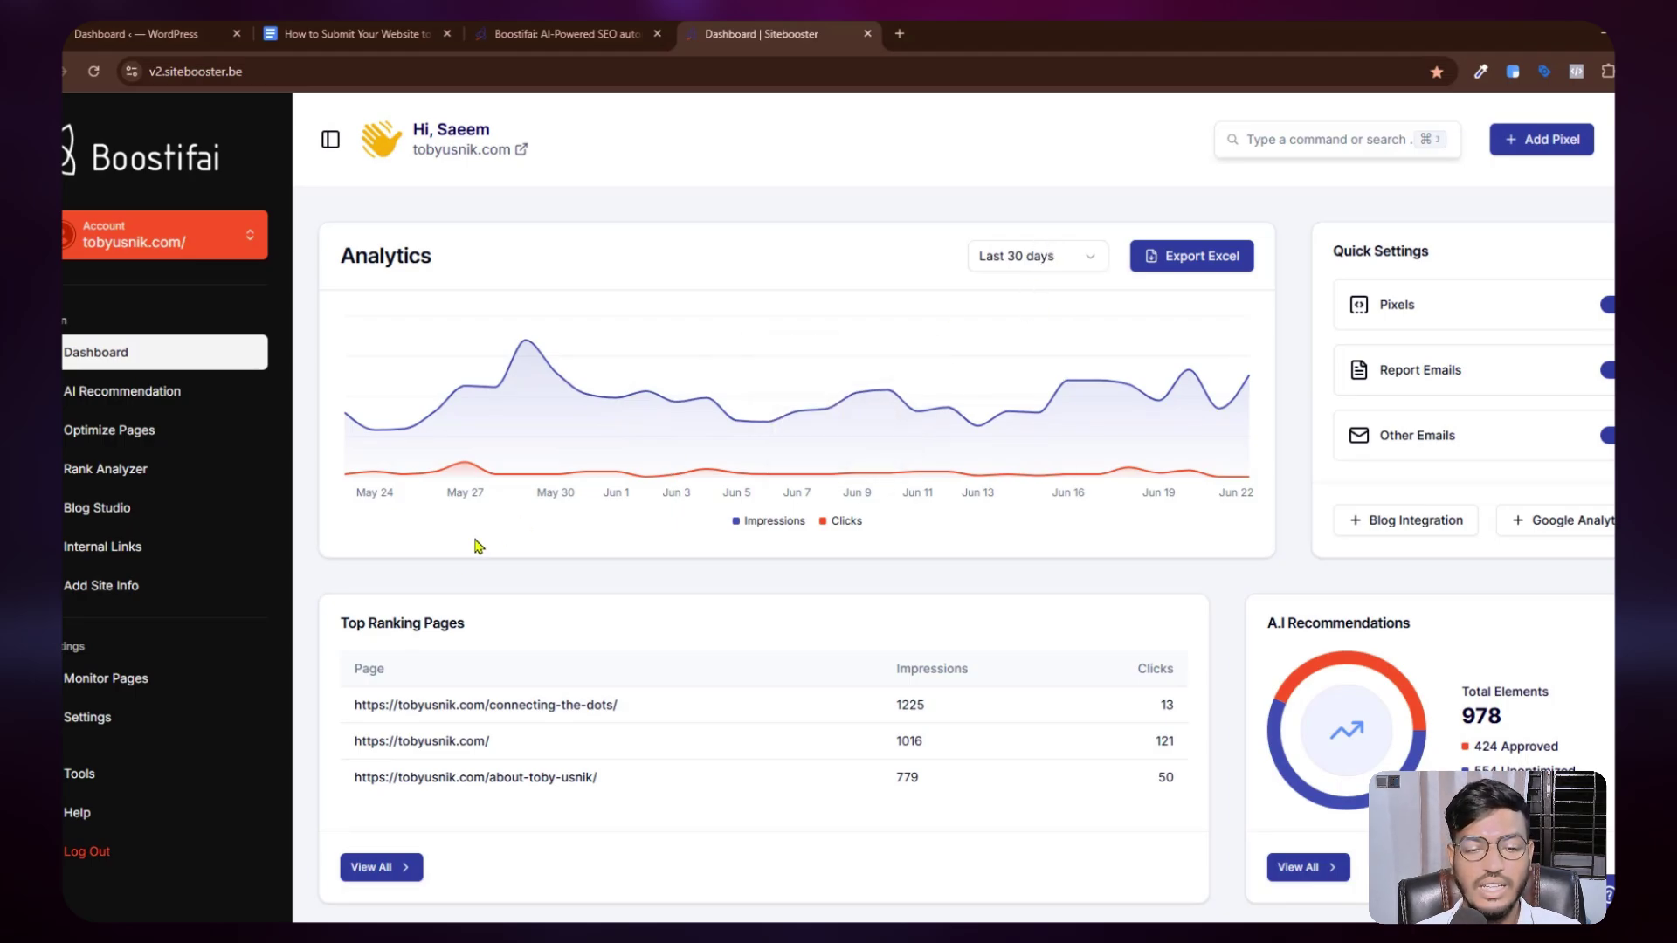
pyautogui.scroll(-3, 382, 619)
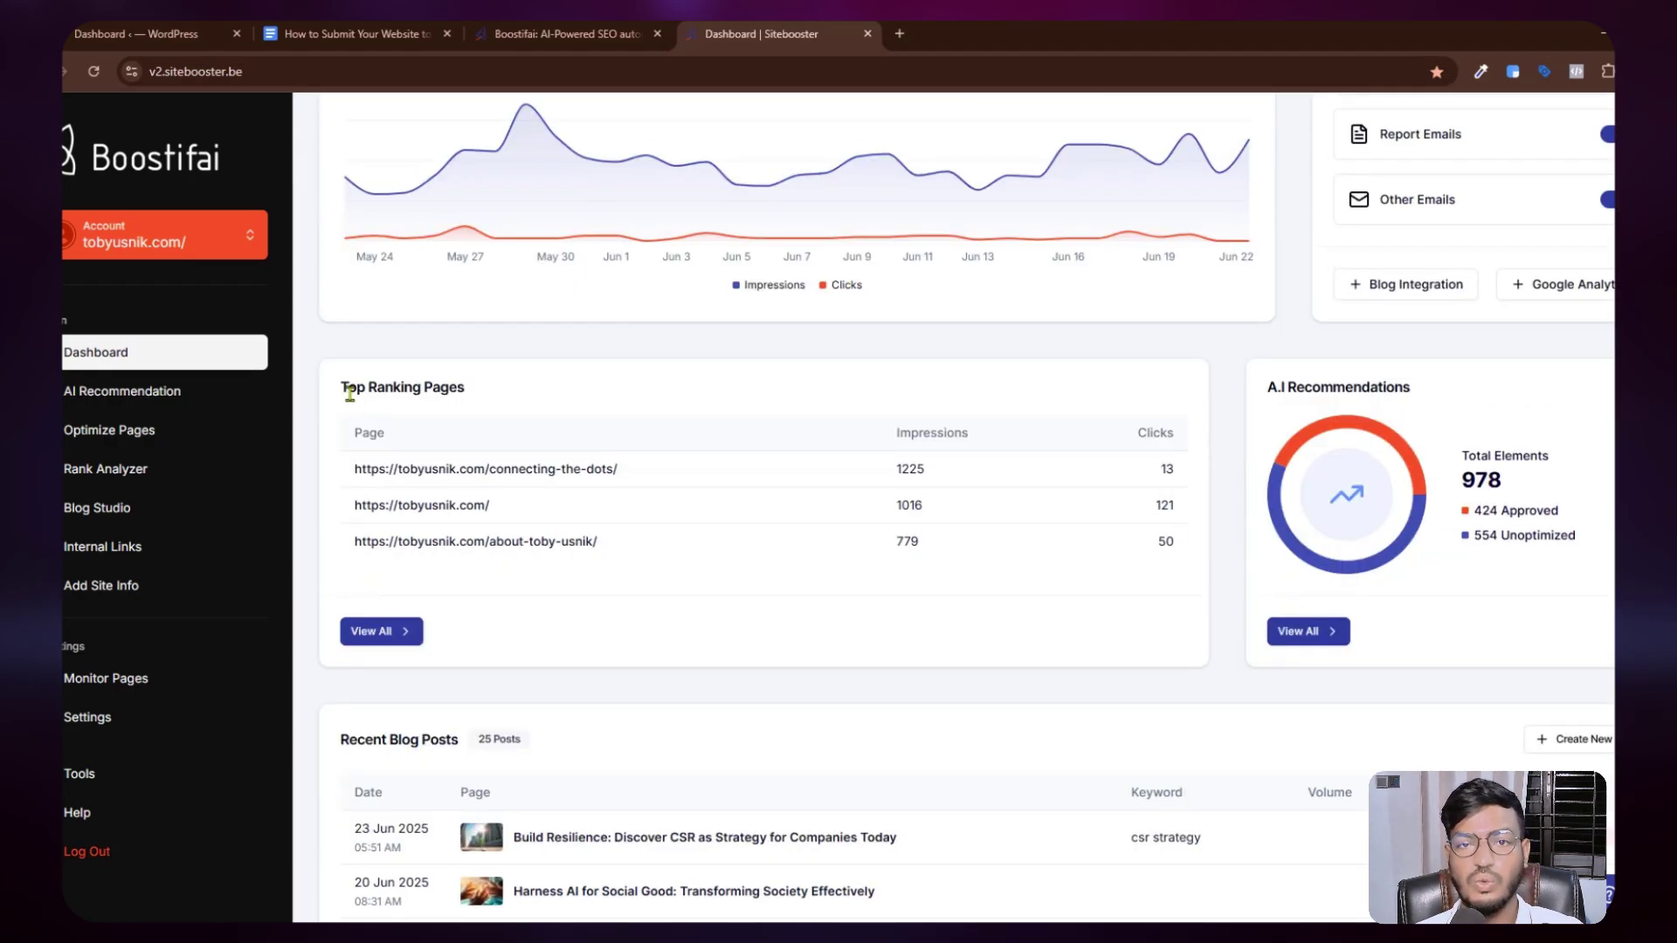
pyautogui.moveTo(349, 394); pyautogui.dragTo(524, 386)
pyautogui.click(526, 385)
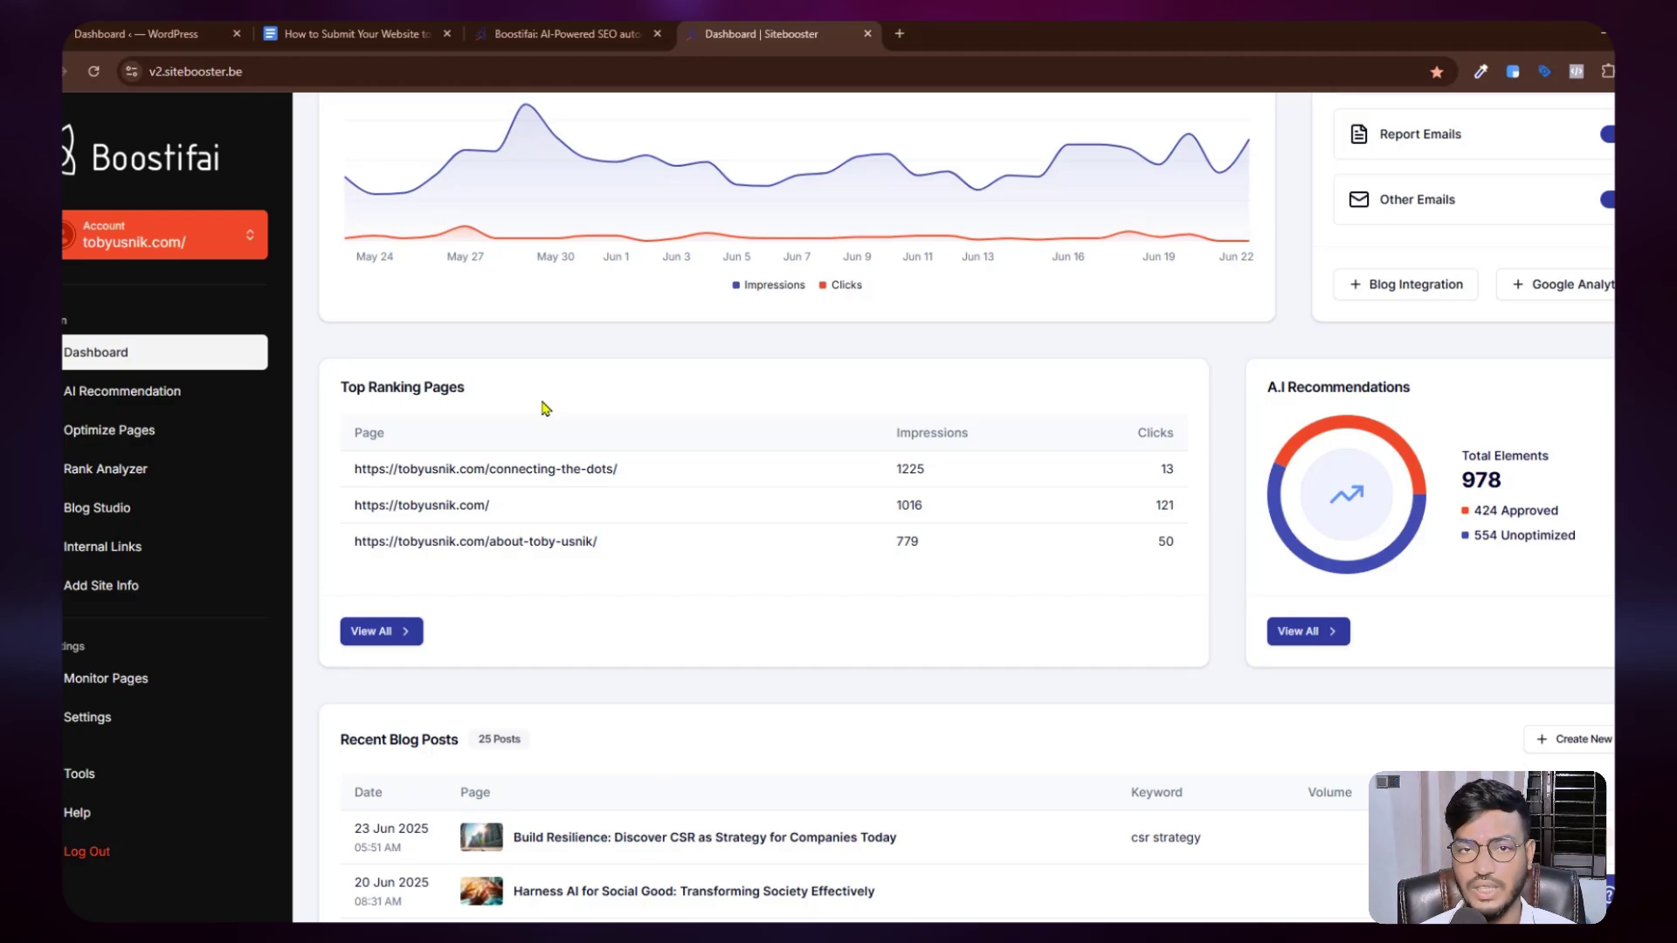
# Step: View the full Top Ranking Pages list, then close it
pyautogui.click(368, 631)
pyautogui.scroll(-14, 810, 487)
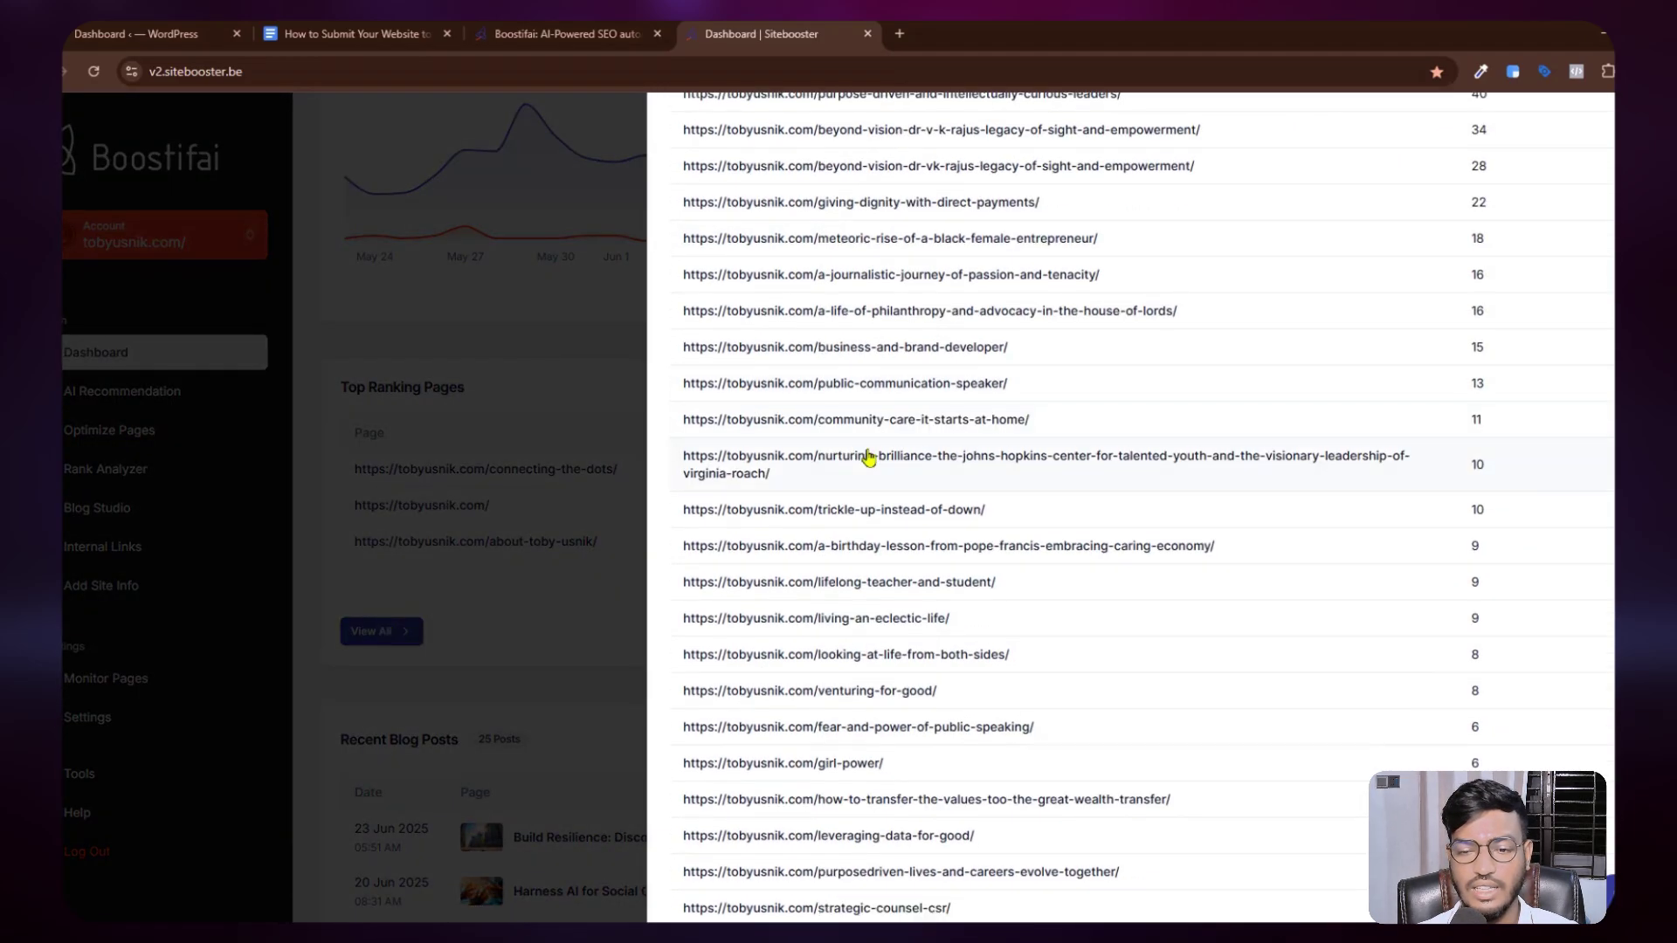
pyautogui.scroll(9, 735, 365)
pyautogui.scroll(5, 735, 365)
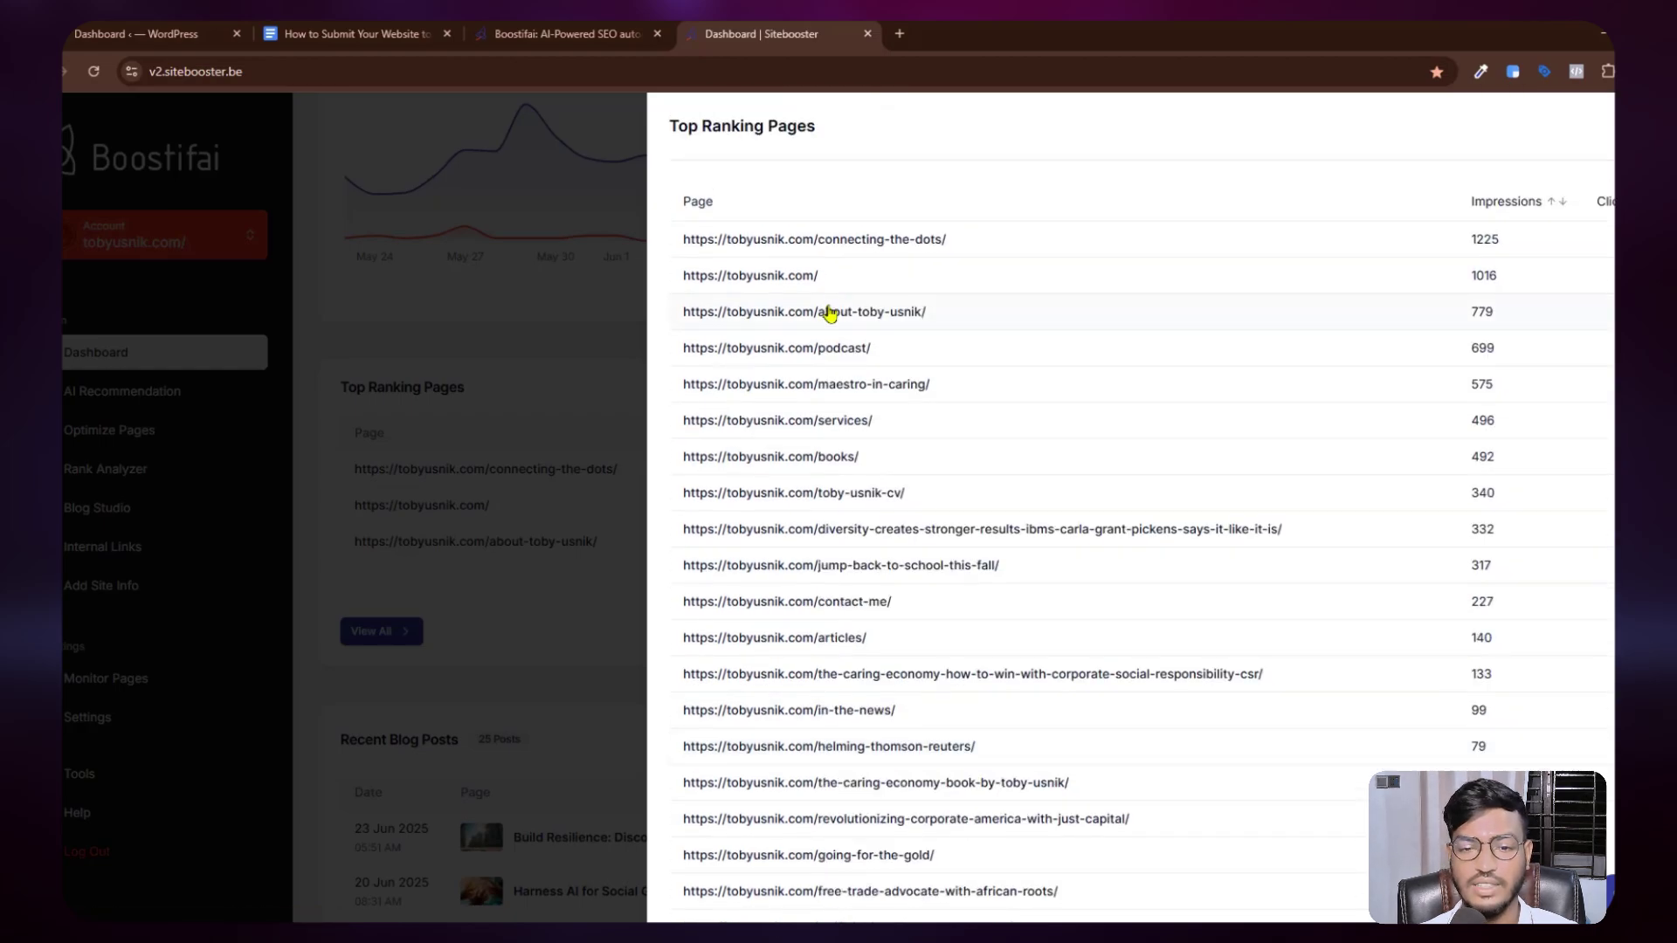
pyautogui.hotkey('ctrl', 'a')
pyautogui.click(592, 291)
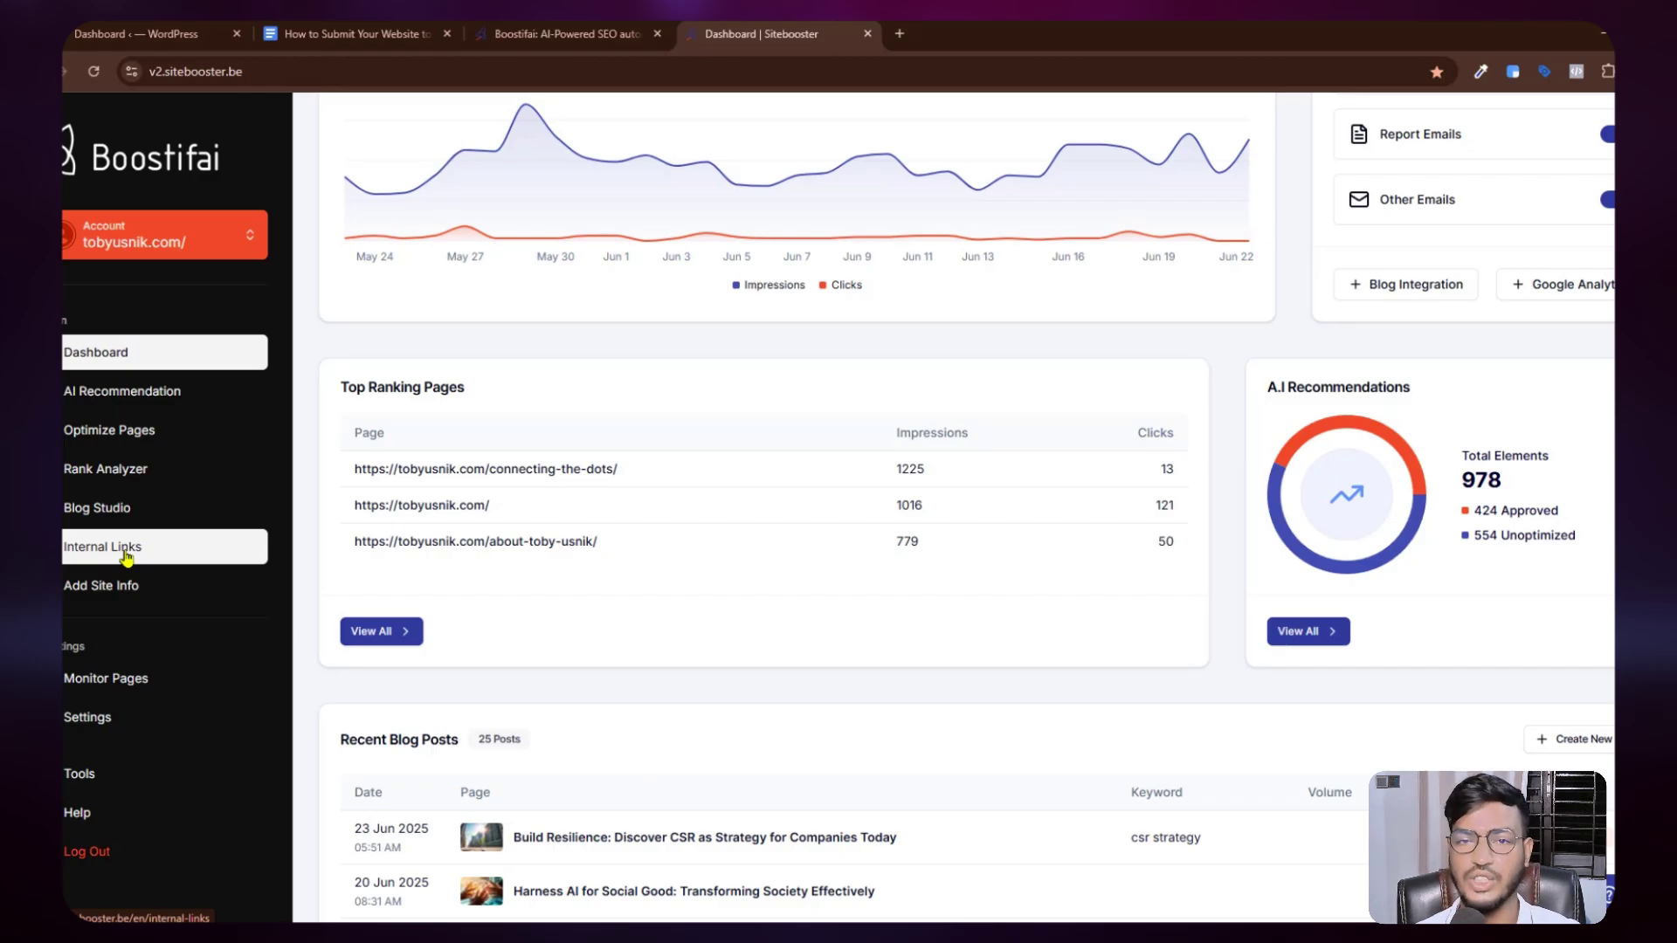
# Step: Look over Add Site Info and the Optimize Pages list with its focus keywords and Actions column
pyautogui.click(89, 606)
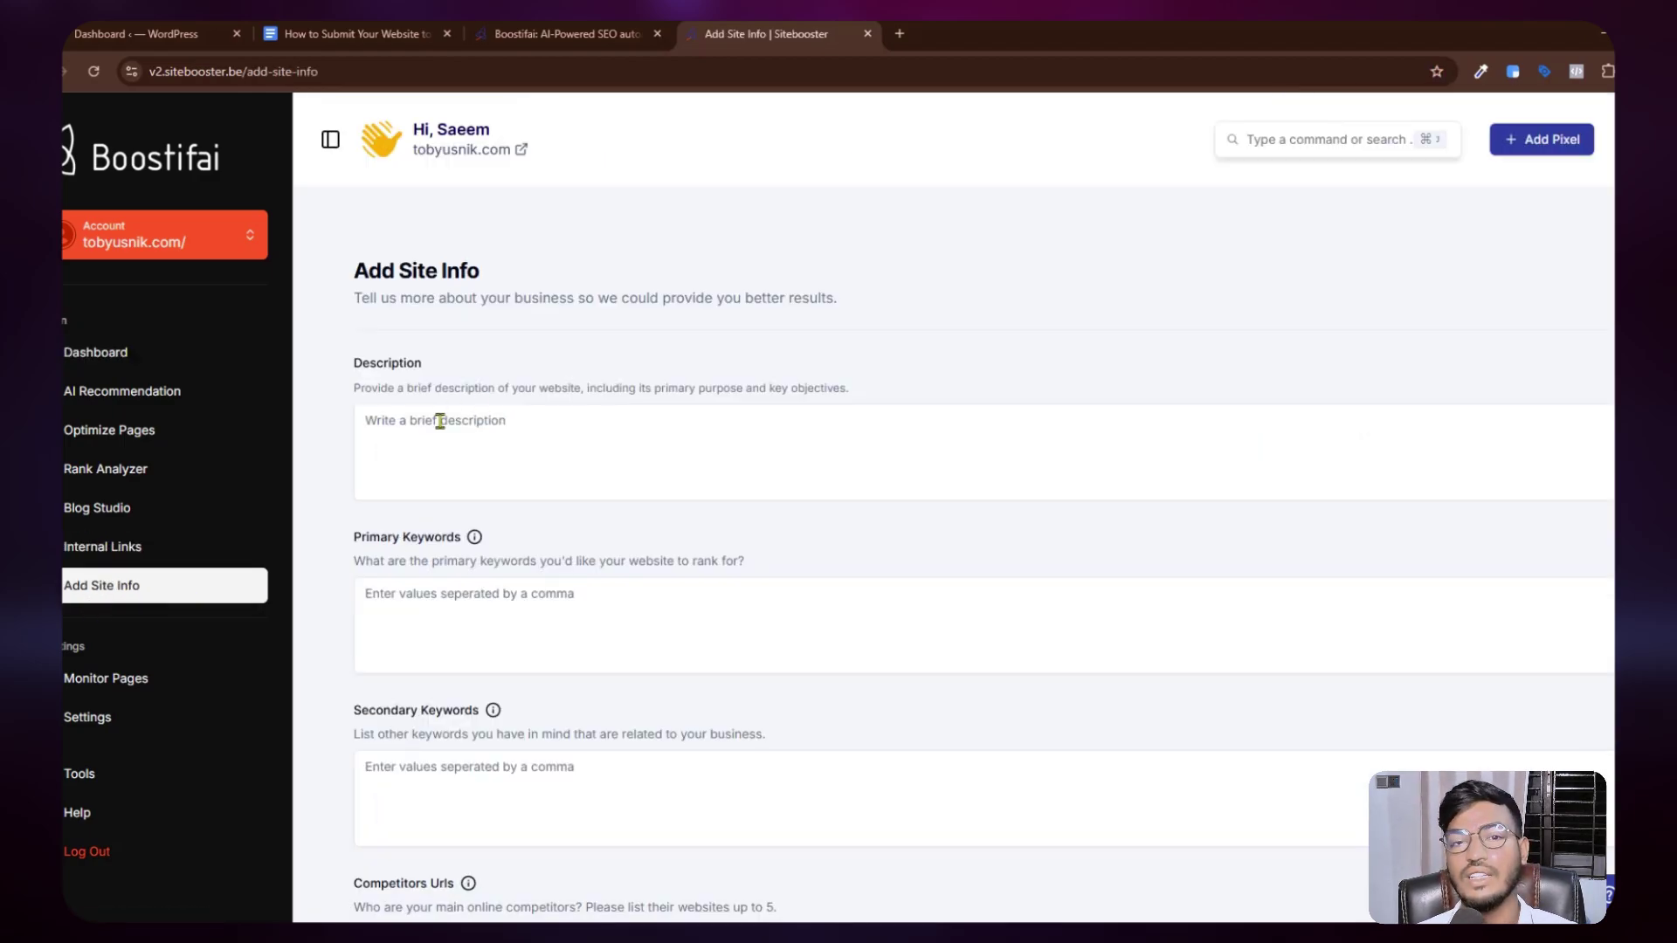
pyautogui.click(132, 437)
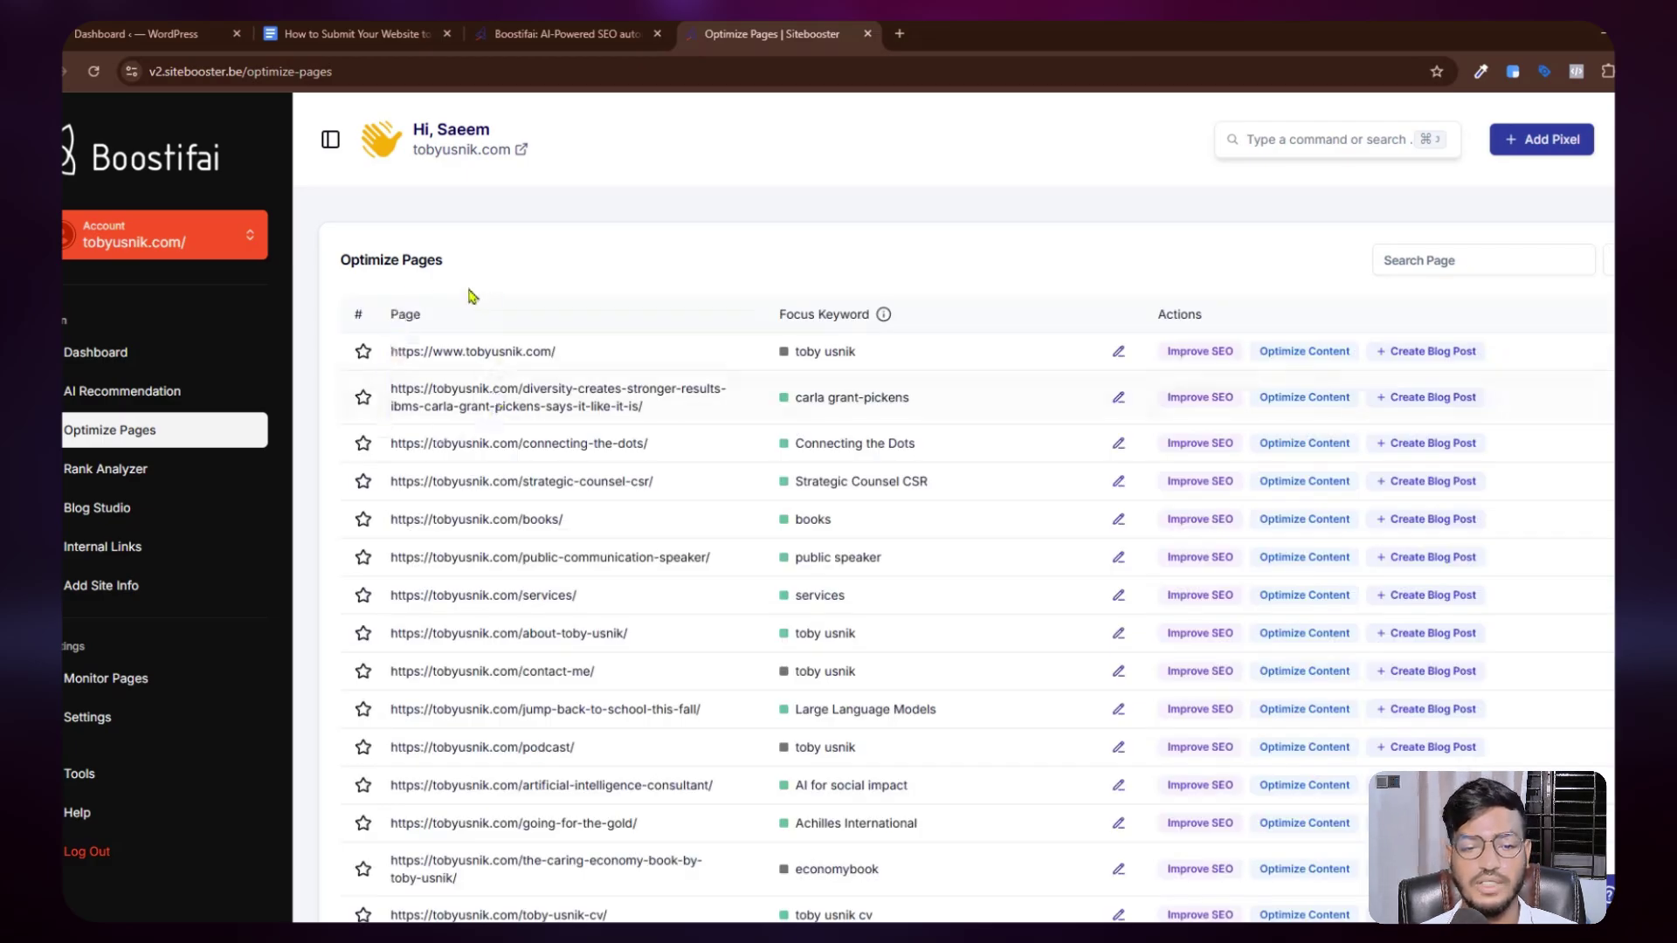
pyautogui.moveTo(314, 323); pyautogui.dragTo(472, 495)
pyautogui.click(841, 257)
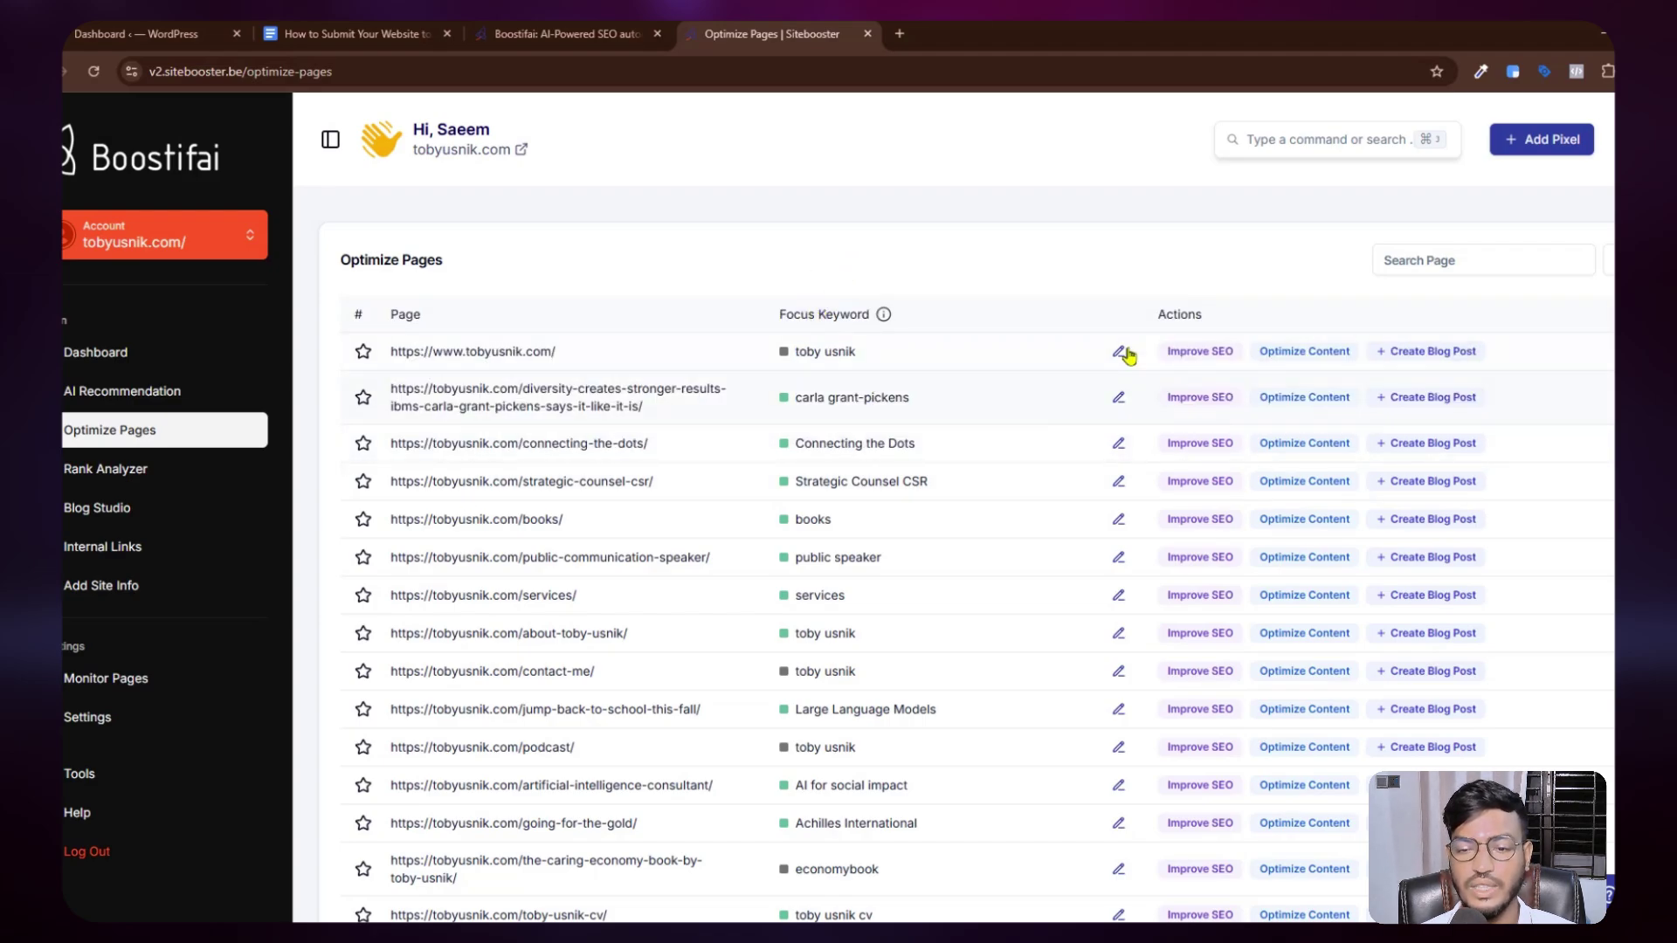
pyautogui.doubleClick(1164, 310)
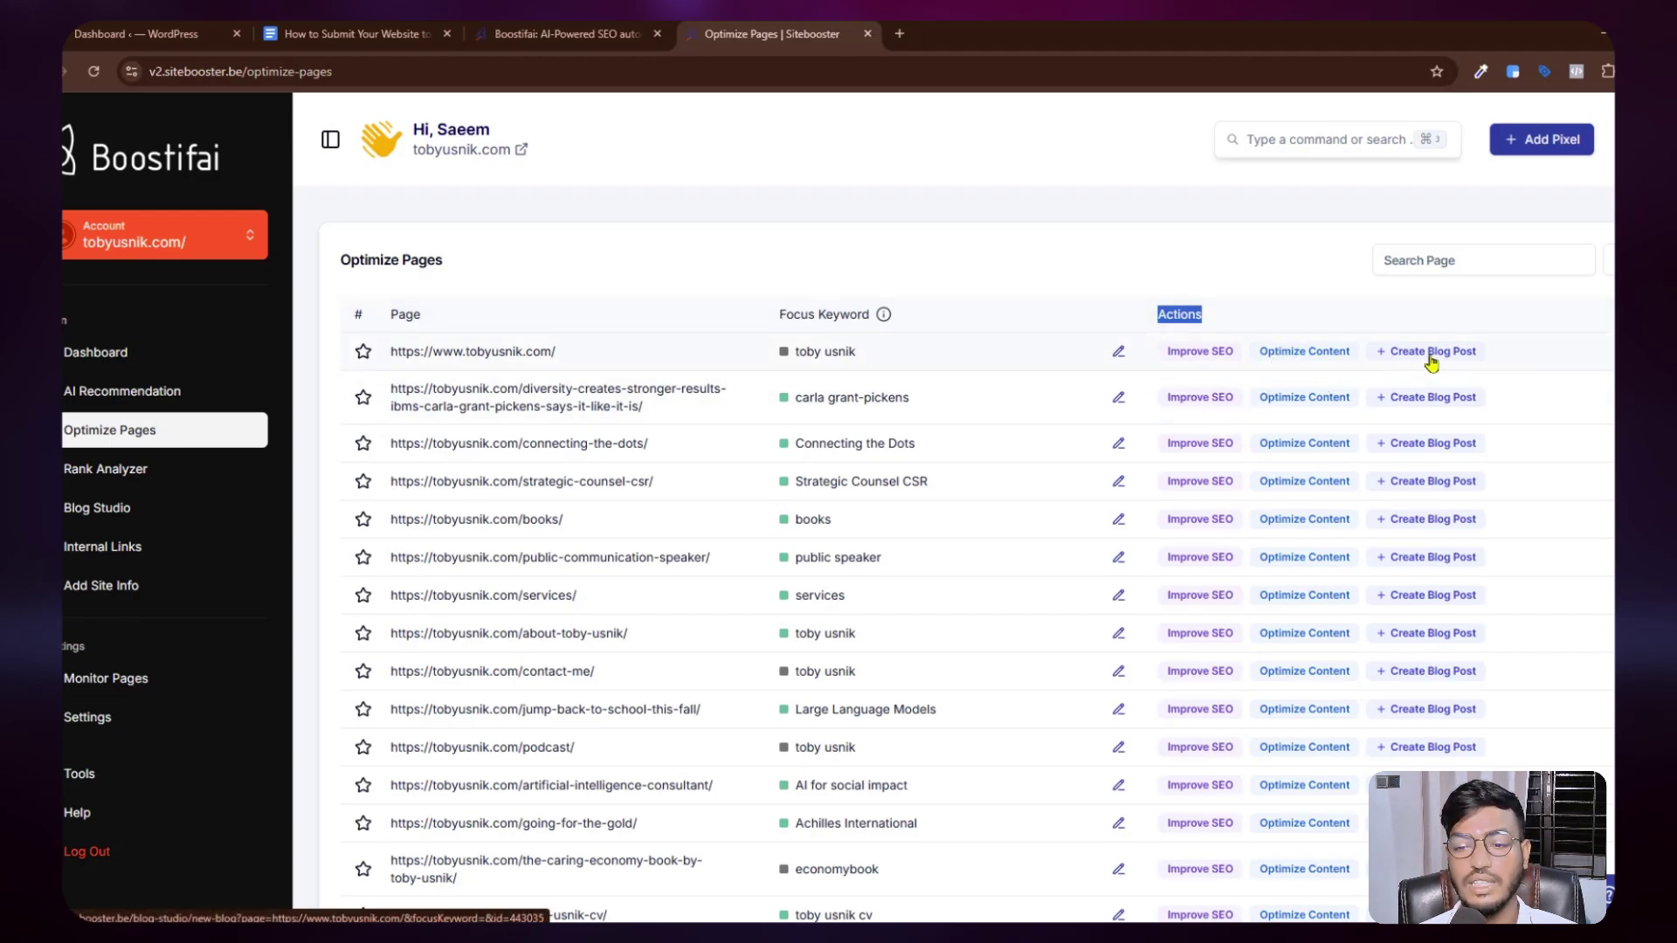
# Step: Check Rank Analyzer, return to the dashboard, then go back to the guide and a new tab
pyautogui.click(156, 478)
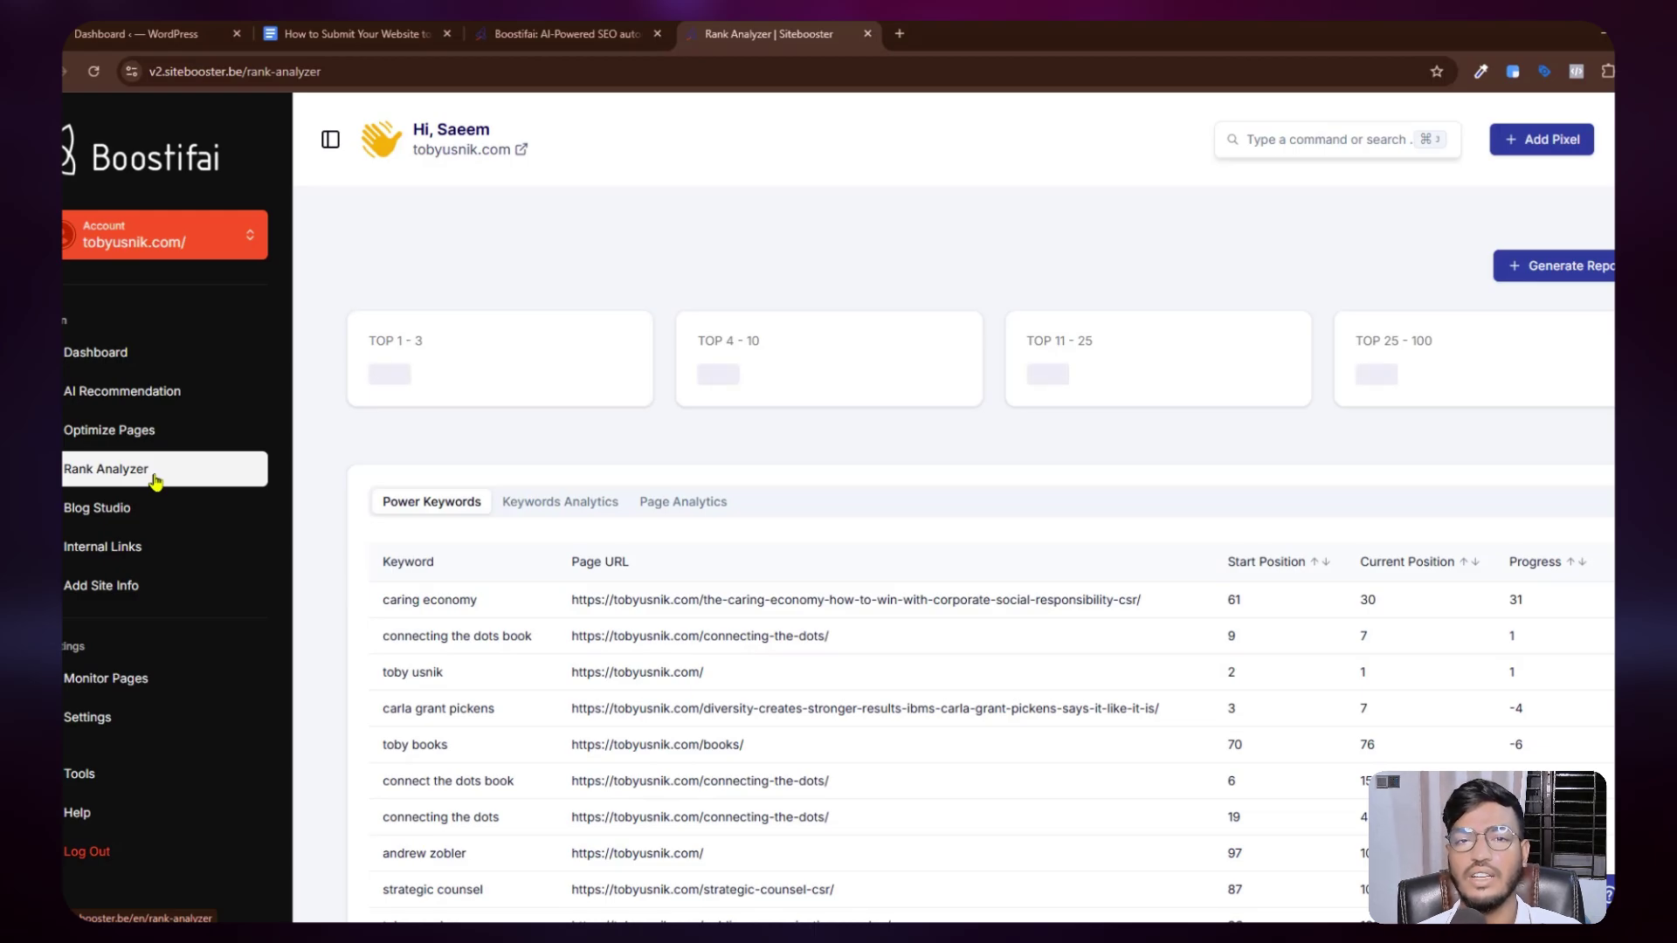
pyautogui.click(124, 354)
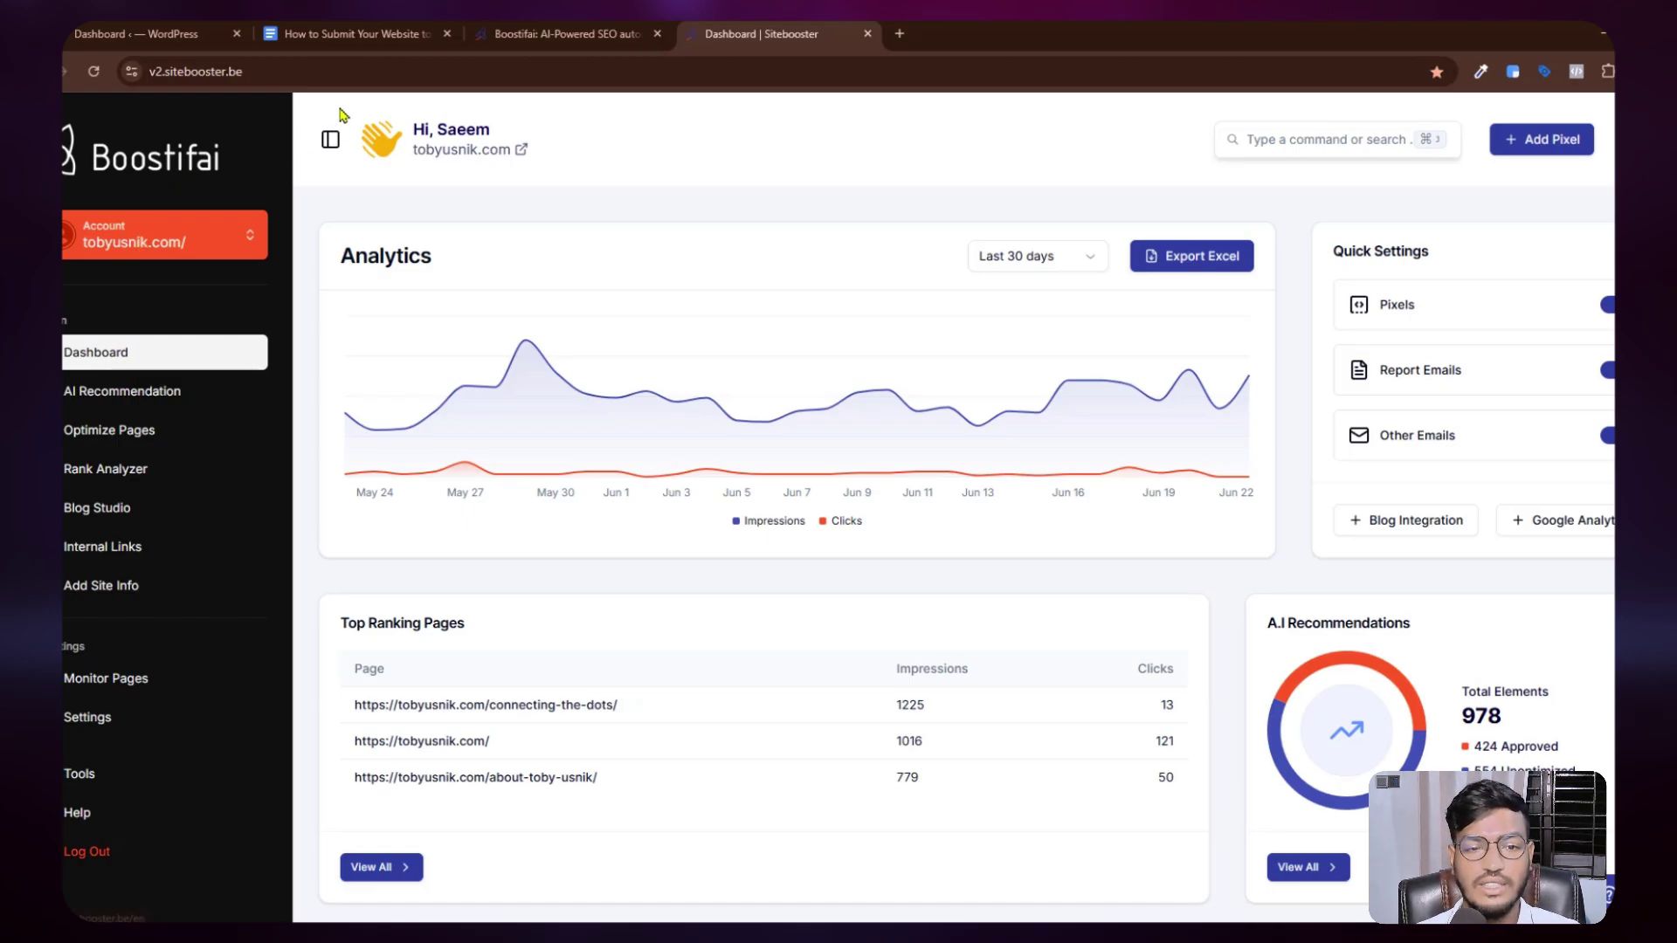
pyautogui.click(369, 31)
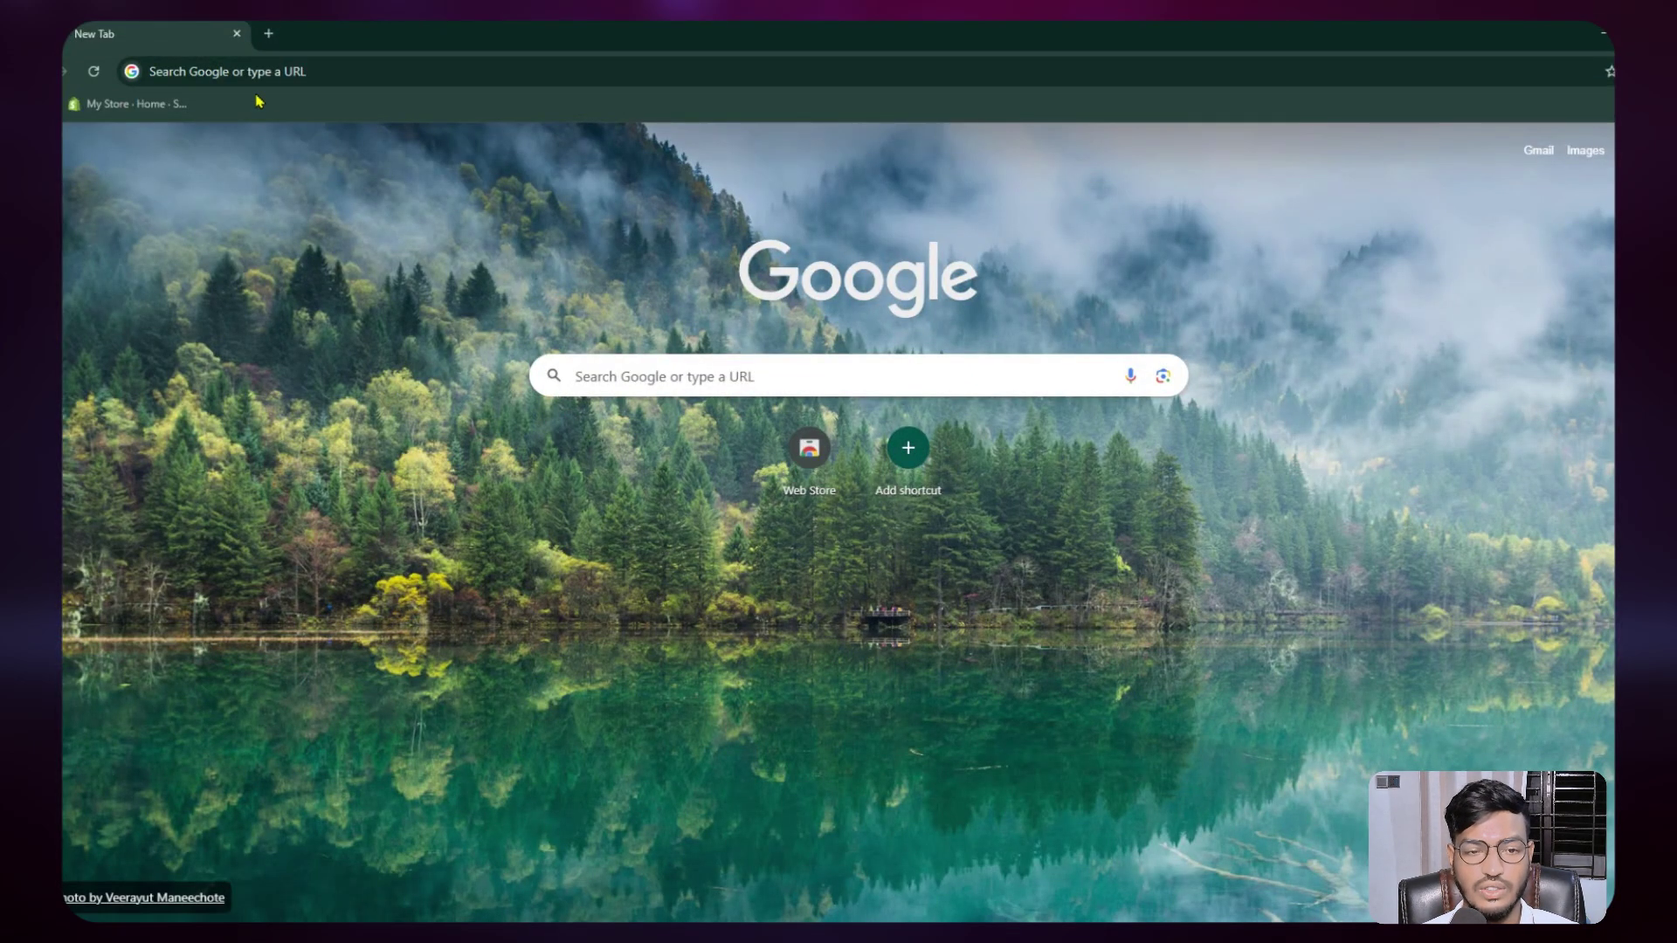
pyautogui.click(253, 77)
# Step: Search for 'google sear' and start Search Console setup from its Tools page
pyautogui.write('go')
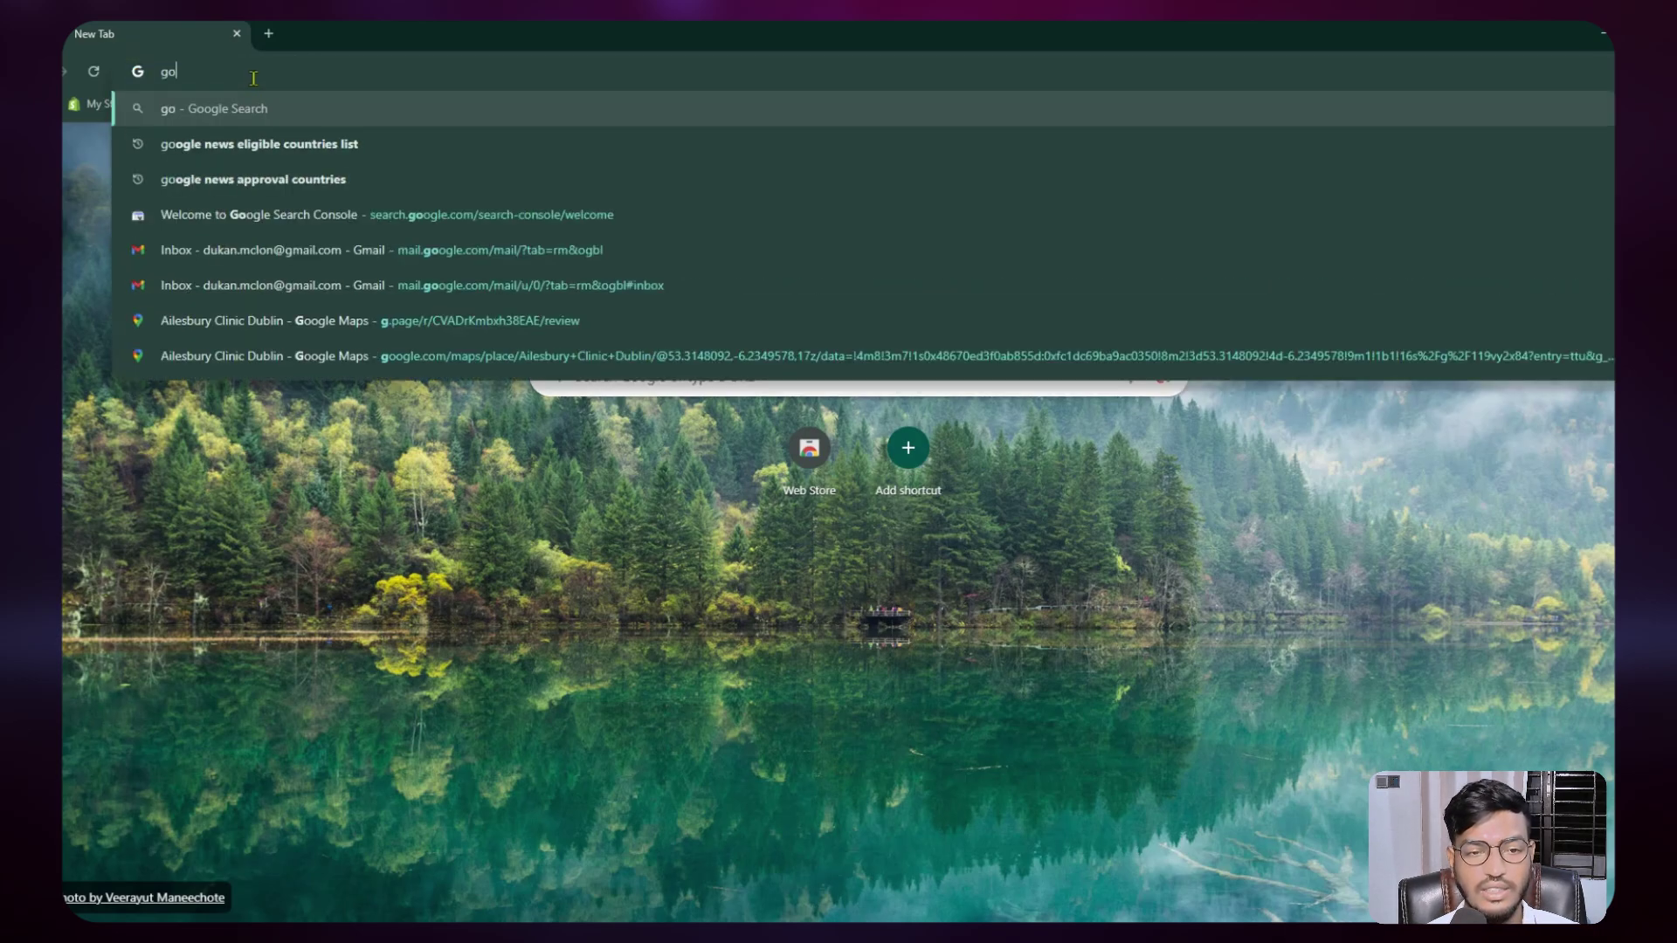
pyautogui.write('ogle sear')
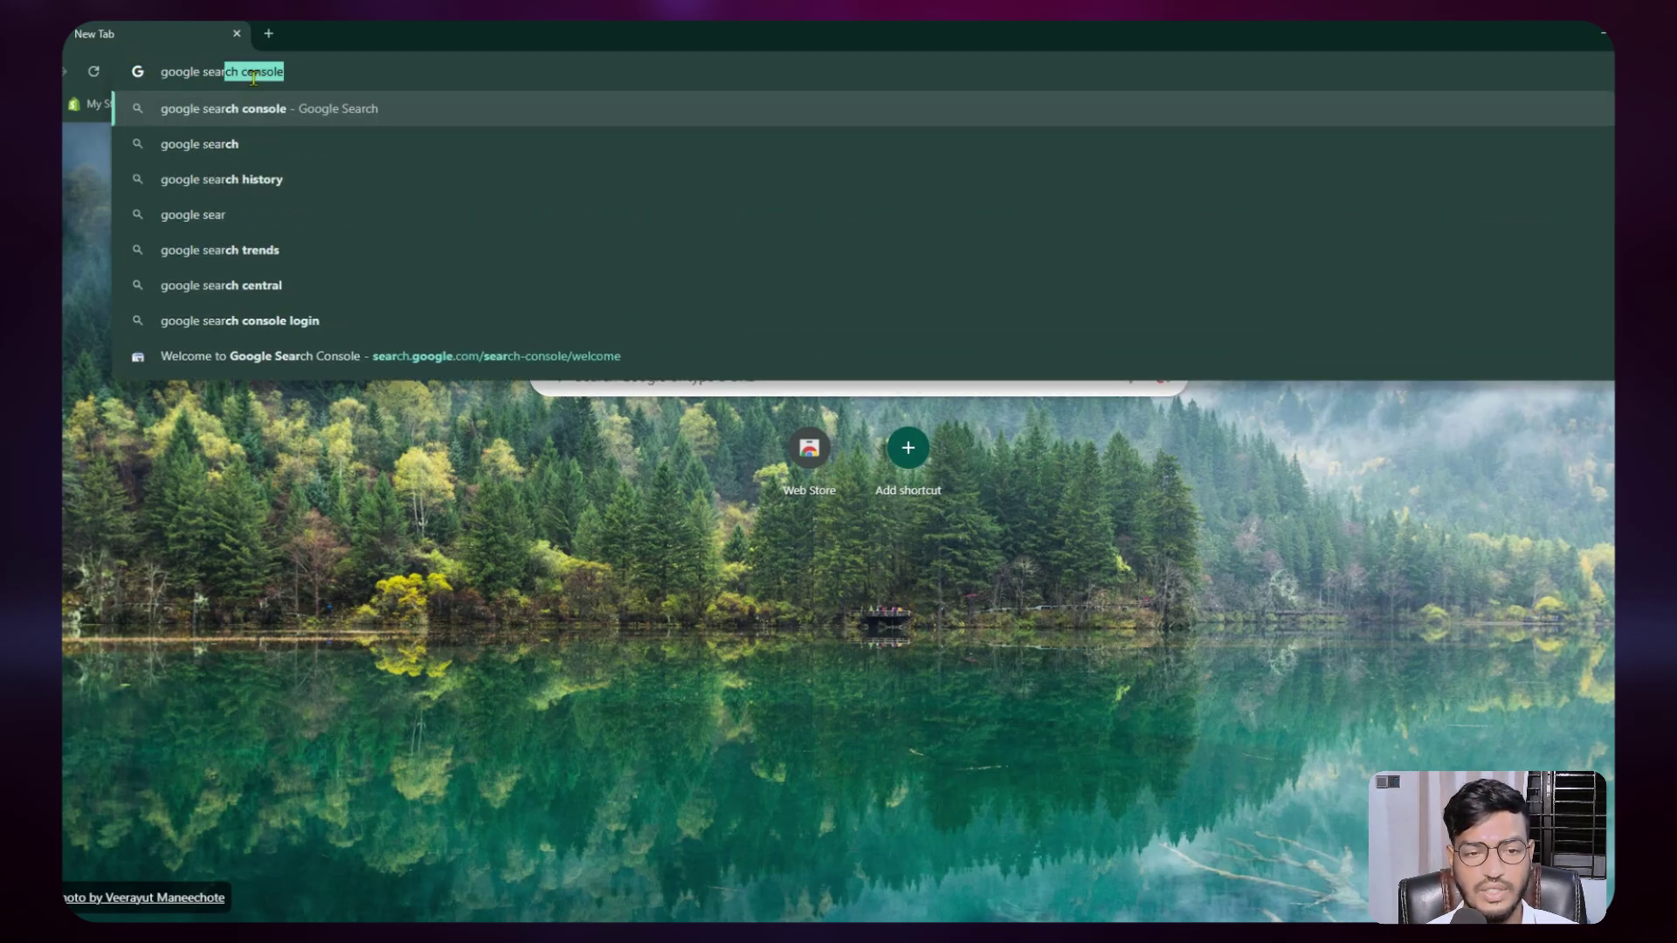
pyautogui.press('Return')
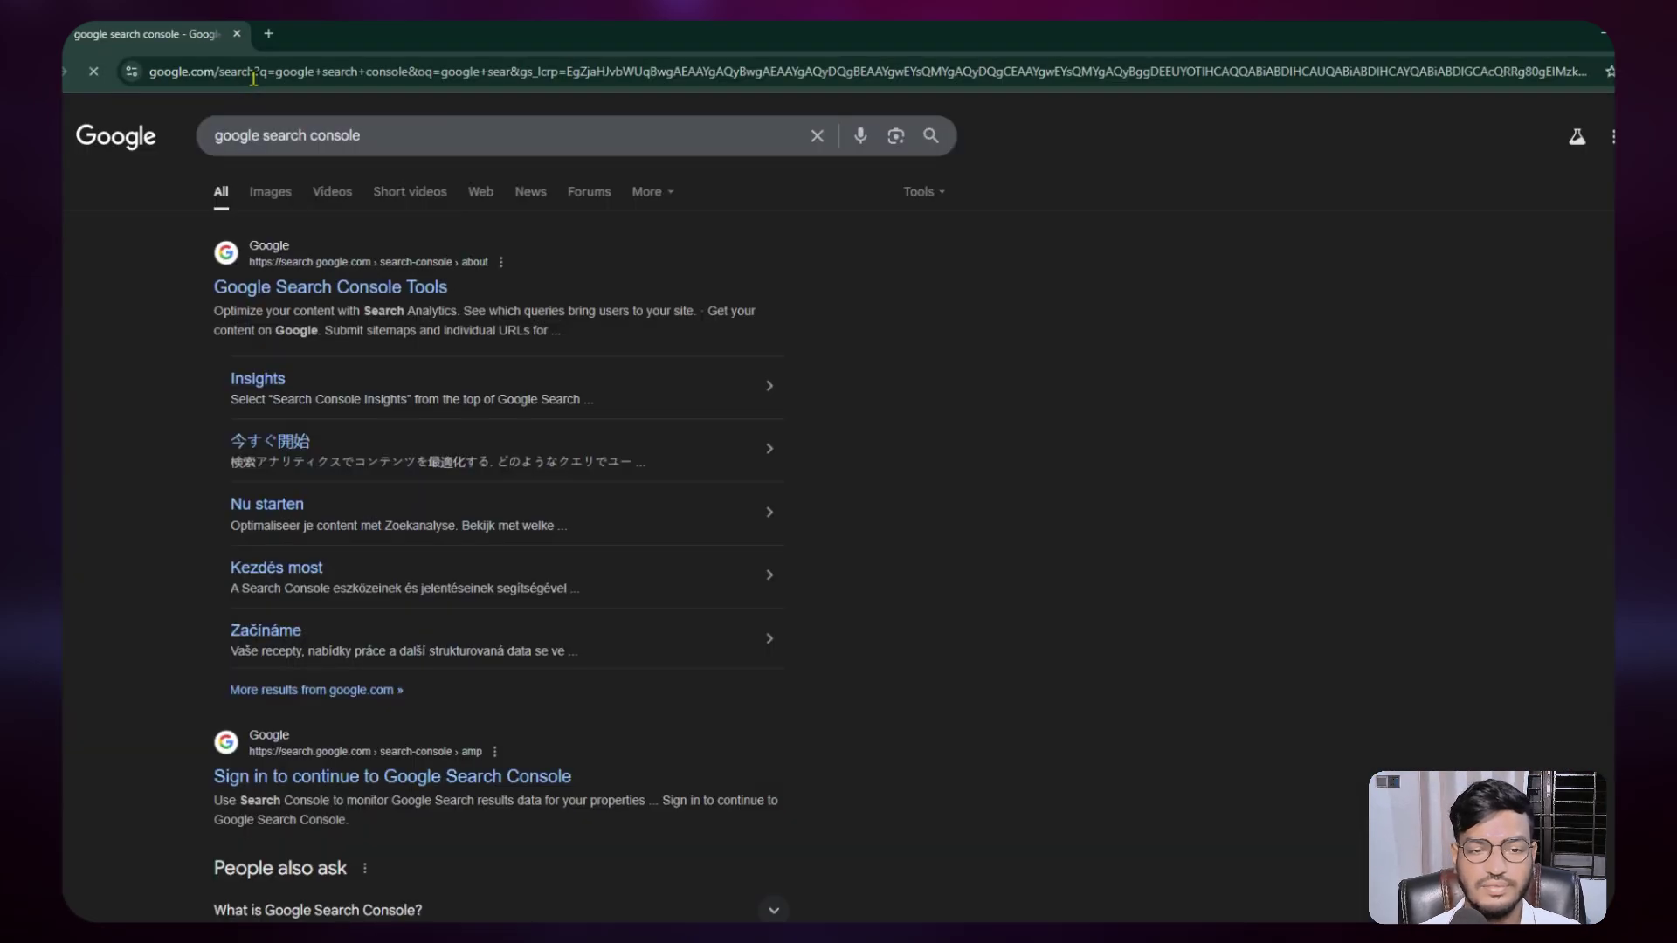
pyautogui.click(329, 291)
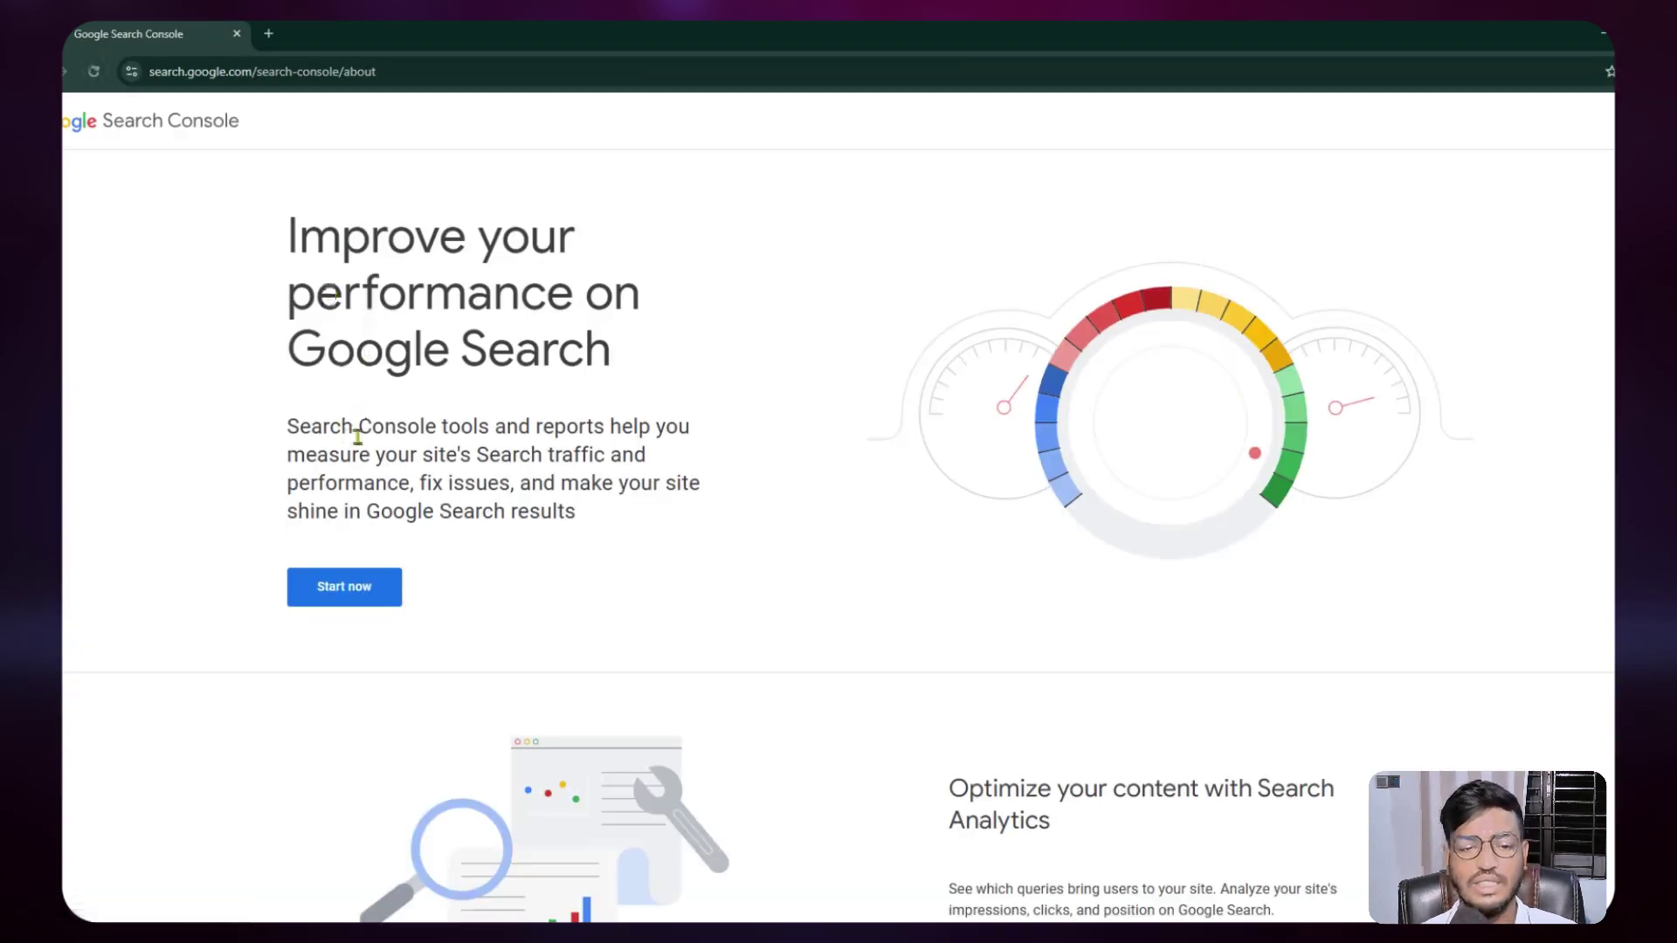
pyautogui.click(362, 592)
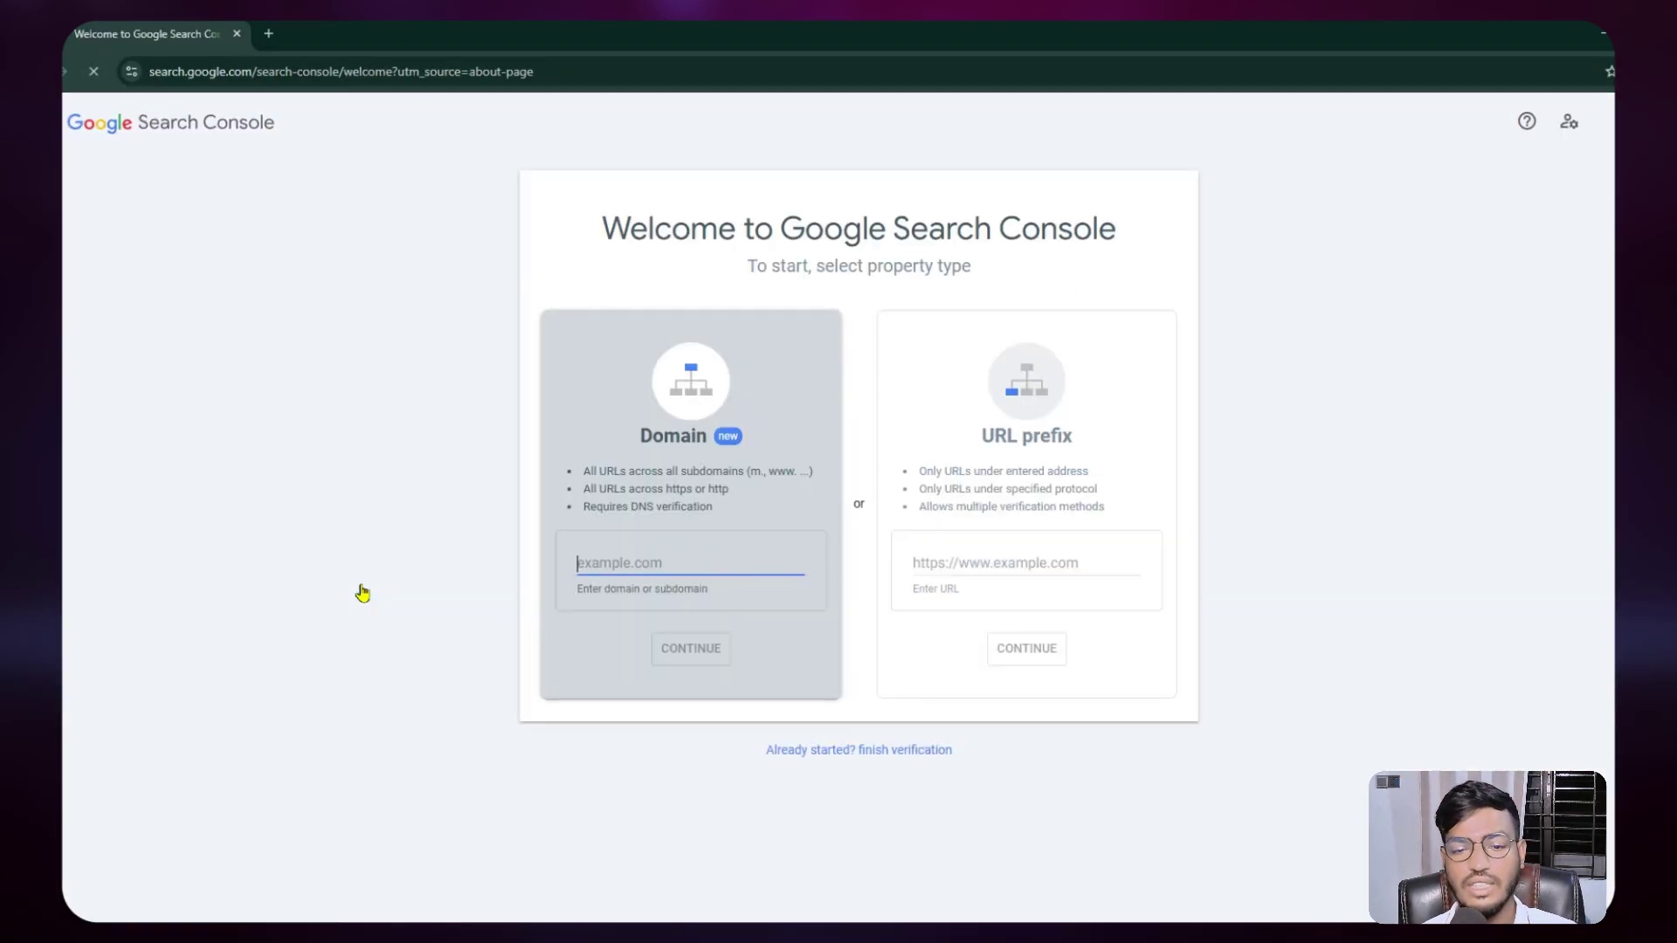
# Step: Review the Domain and URL prefix property types, choose URL prefix, then switch to WordPress
pyautogui.moveTo(629, 225); pyautogui.dragTo(1011, 211)
pyautogui.click(1046, 207)
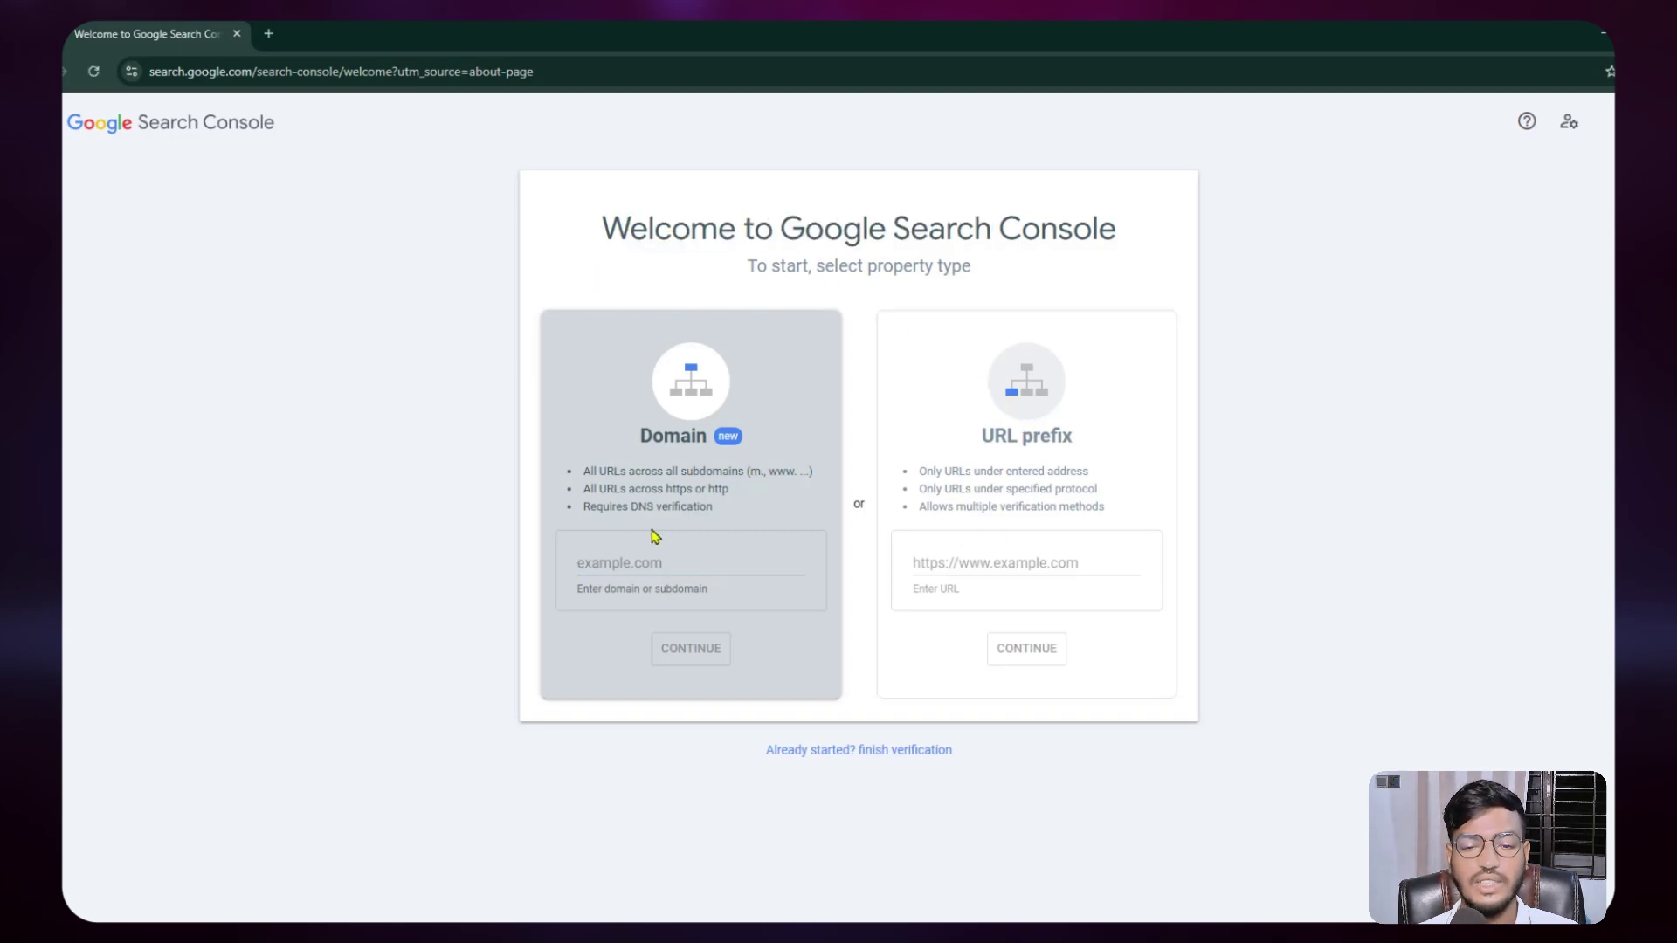
pyautogui.click(626, 564)
pyautogui.moveTo(670, 435); pyautogui.dragTo(989, 487)
pyautogui.click(971, 561)
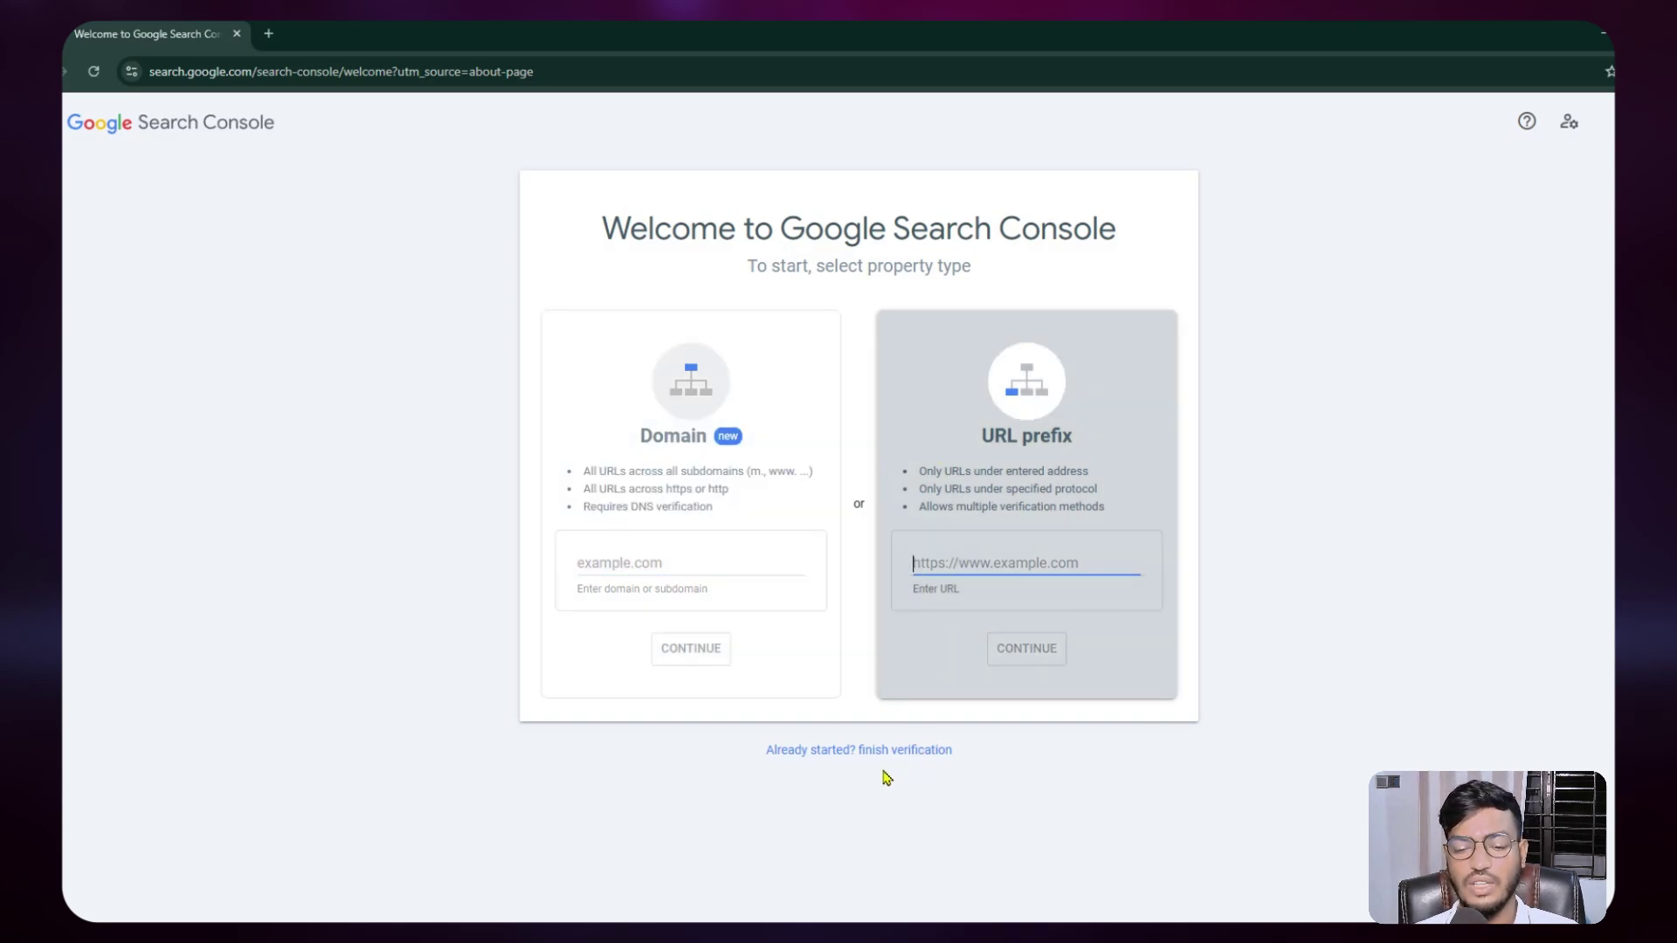
pyautogui.hotkey('alt', 'Tab')
pyautogui.click(135, 33)
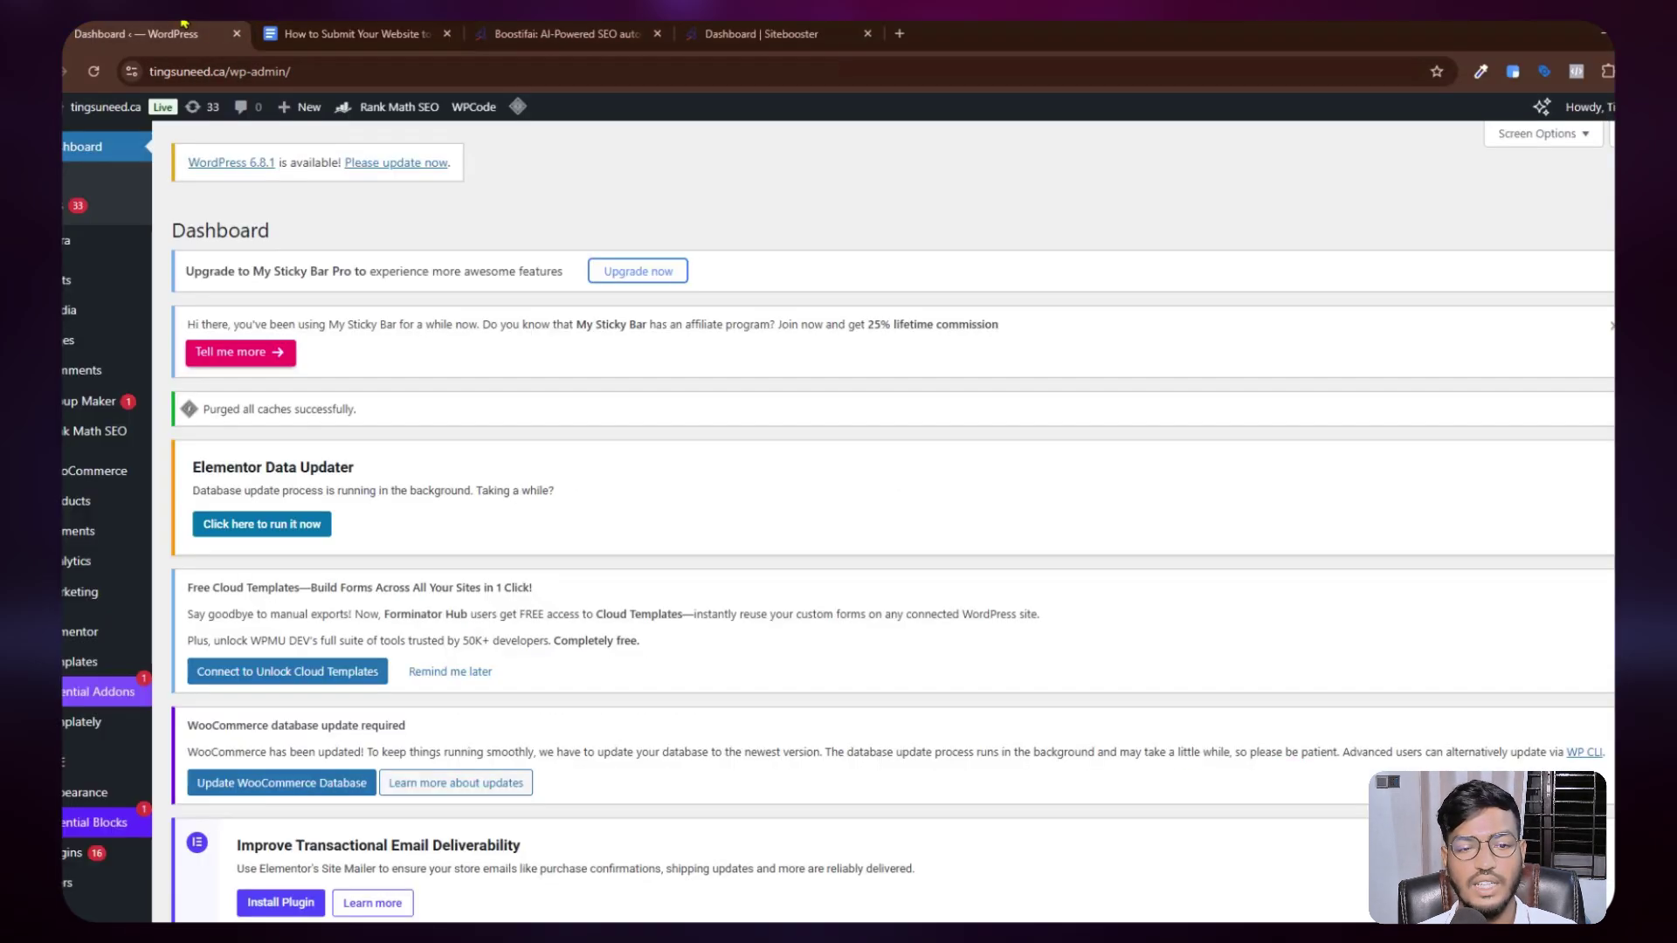
pyautogui.click(117, 145)
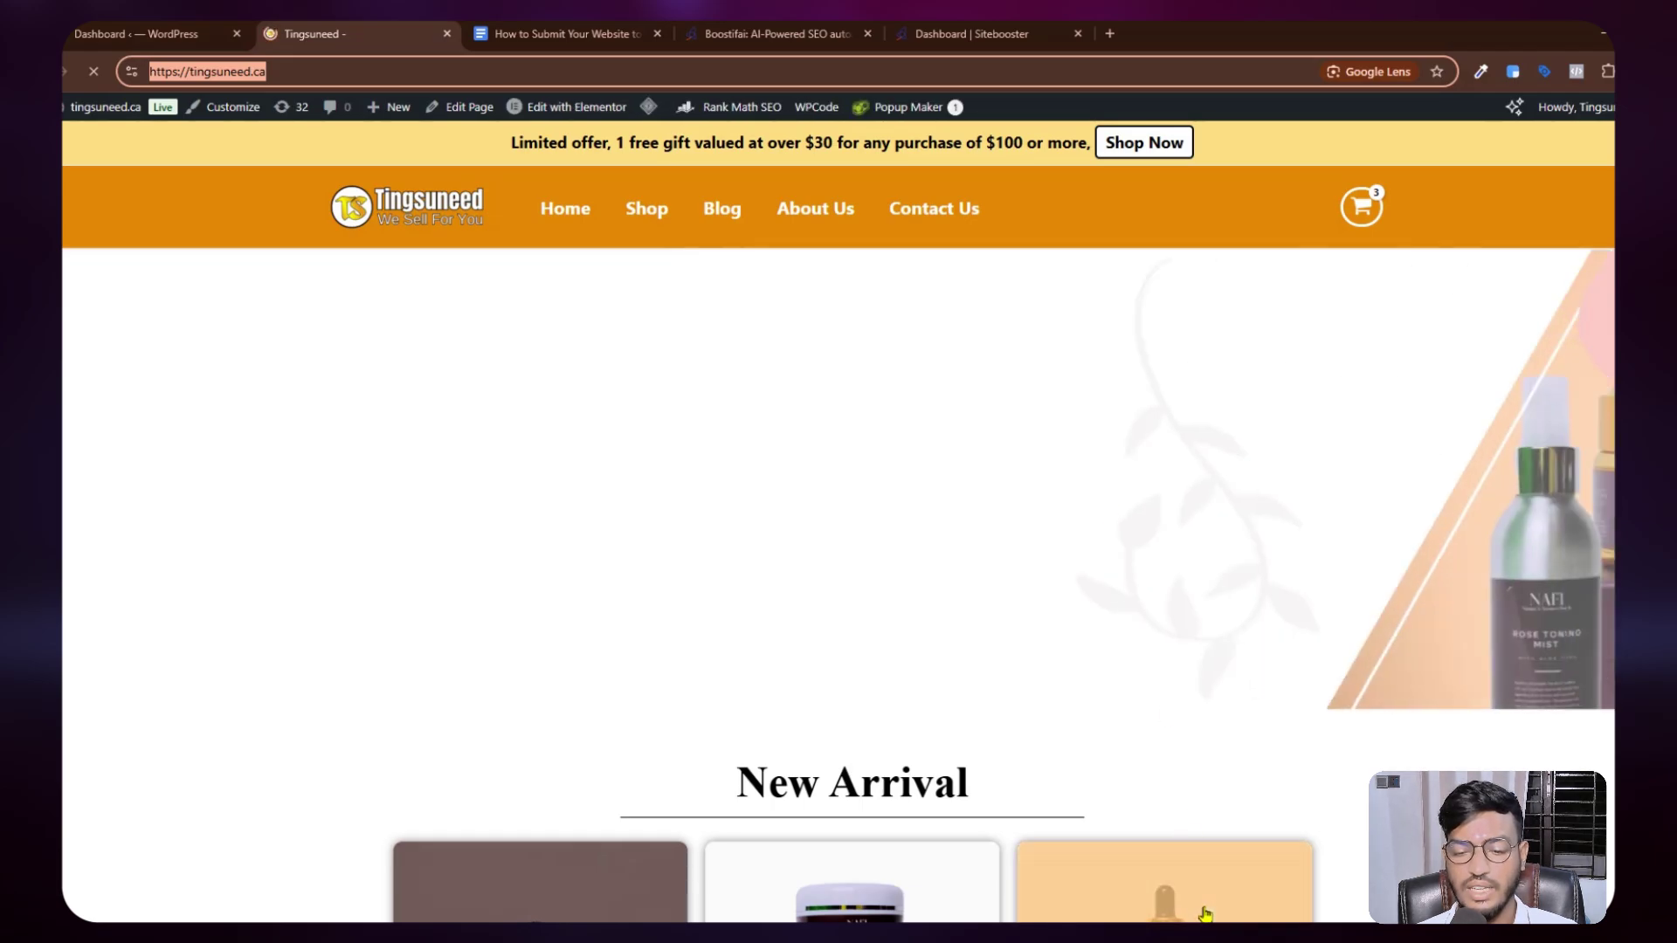
pyautogui.hotkey('alt', 'Tab')
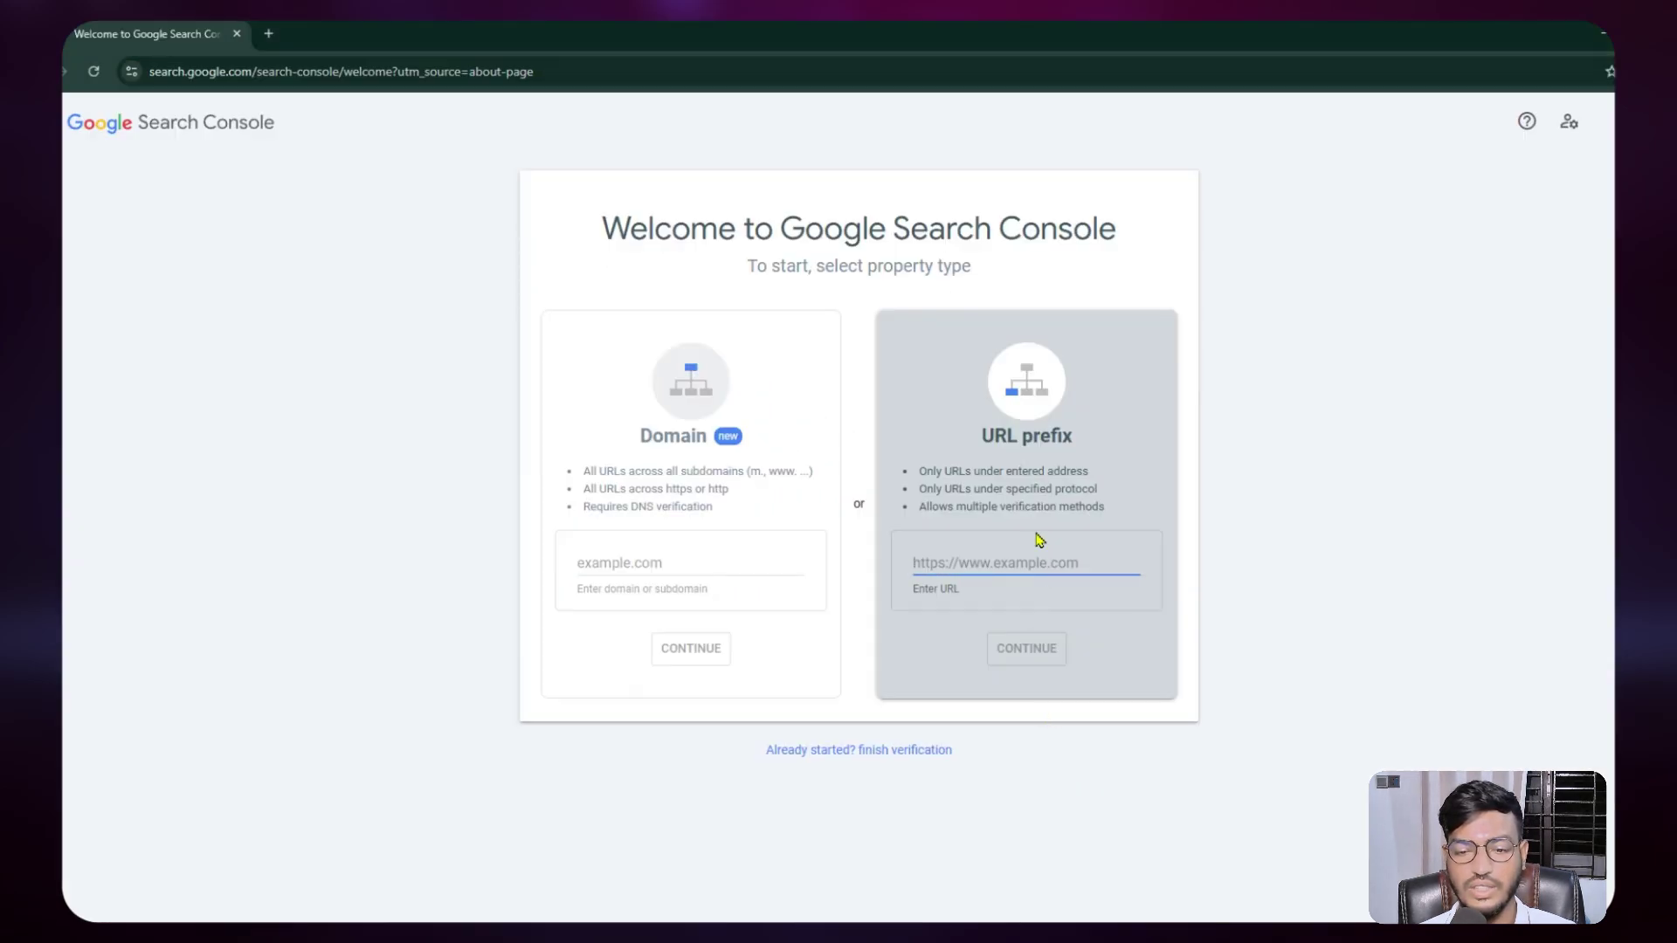
pyautogui.write('https://tingsuneed.ca/')
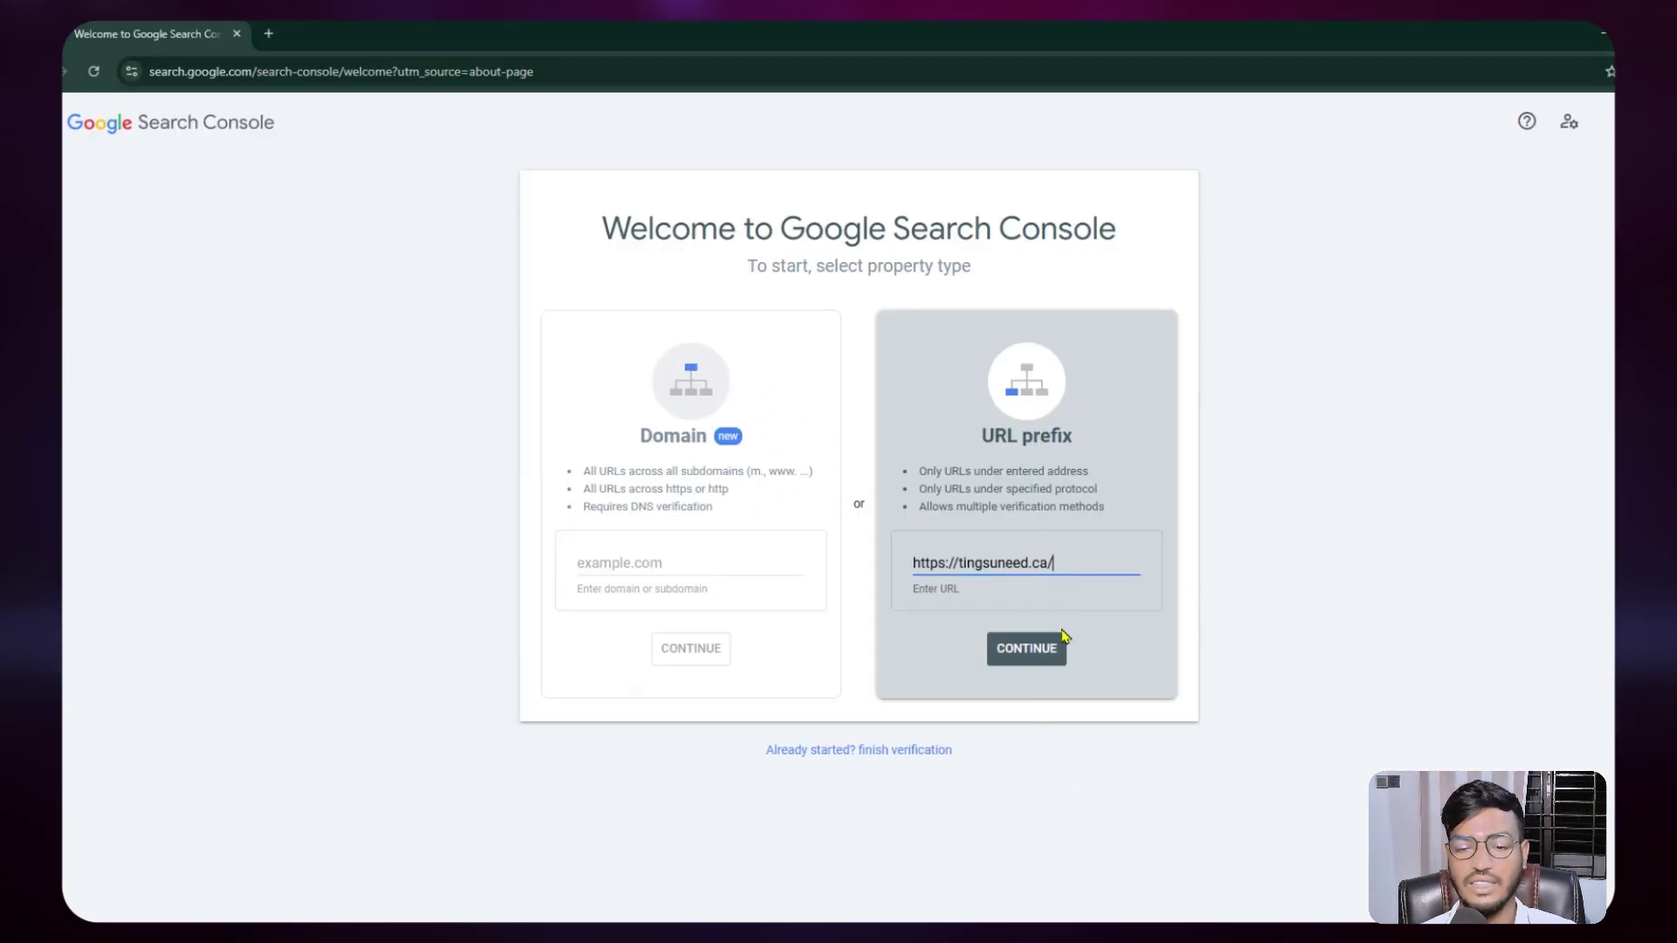
pyautogui.click(1045, 662)
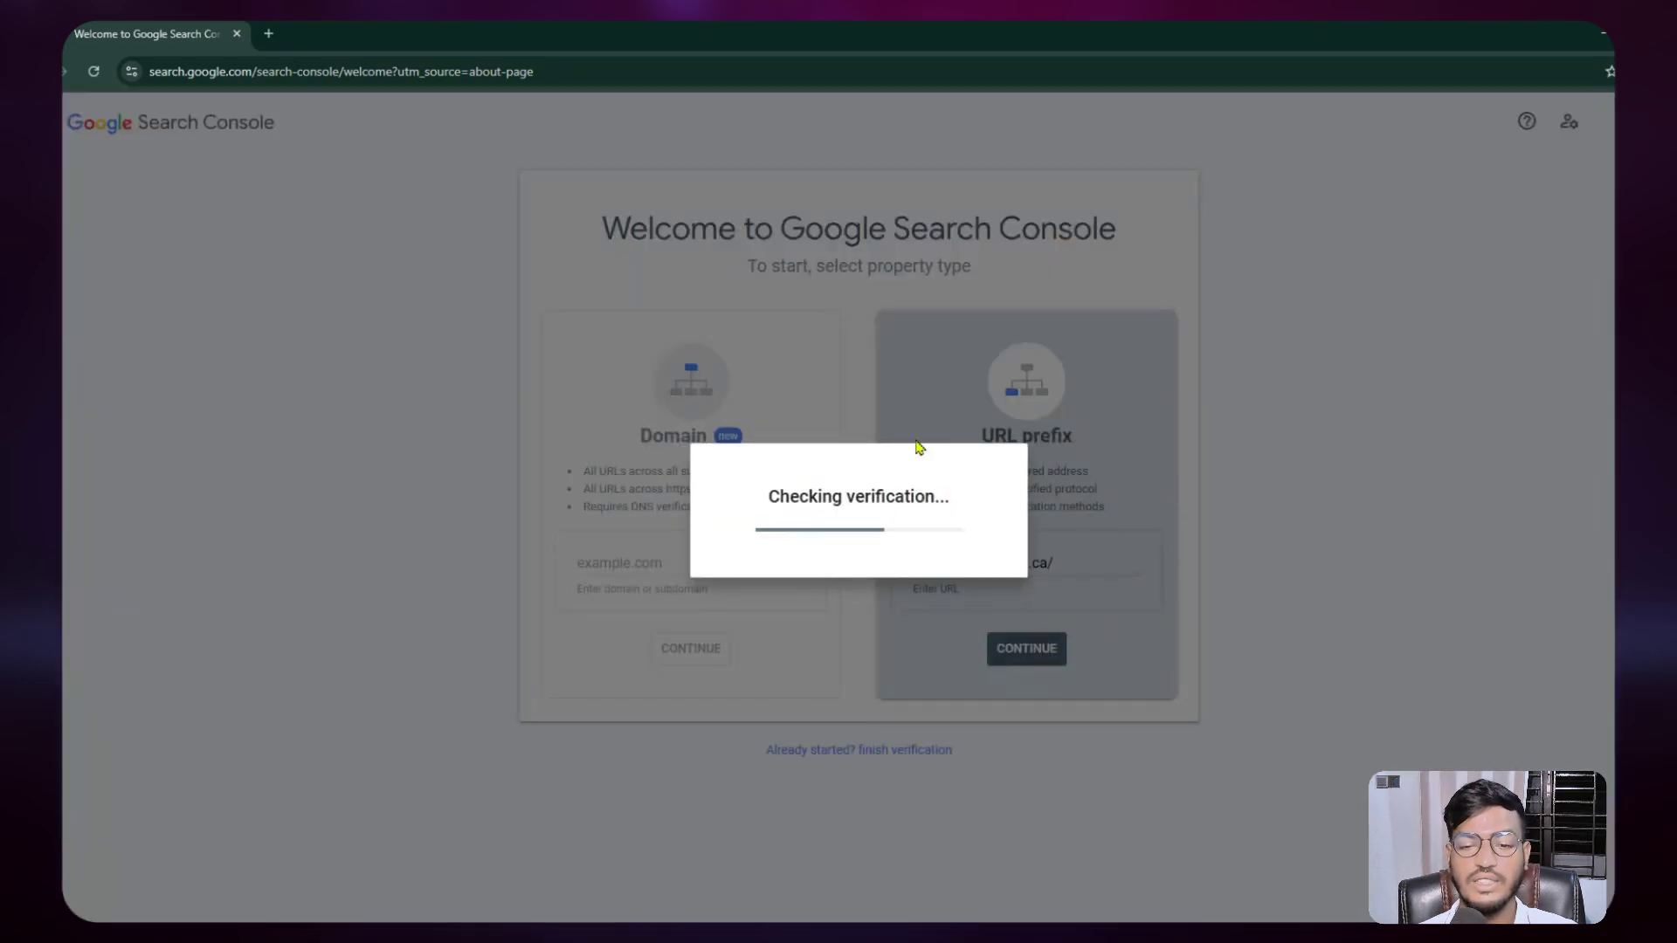
pyautogui.moveTo(779, 496); pyautogui.dragTo(898, 496)
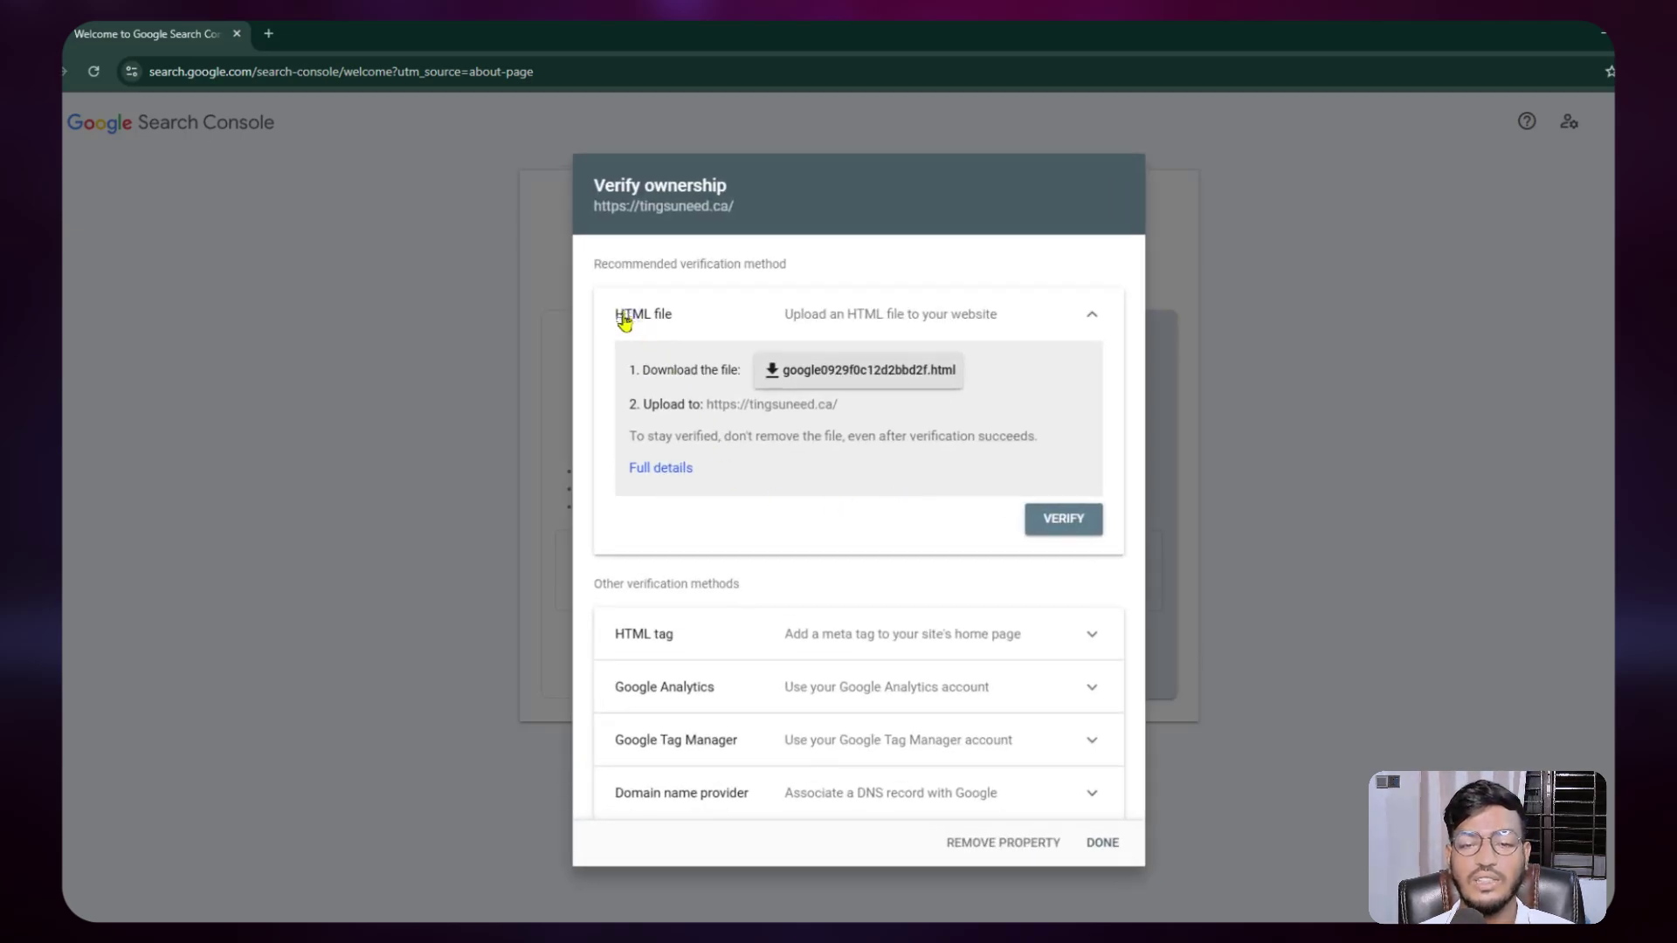
pyautogui.click(716, 635)
# Step: Copy the google-site-verification meta tag, note it goes in <head>, and return to the site's window
pyautogui.scroll(-3, 935, 610)
pyautogui.click(1048, 495)
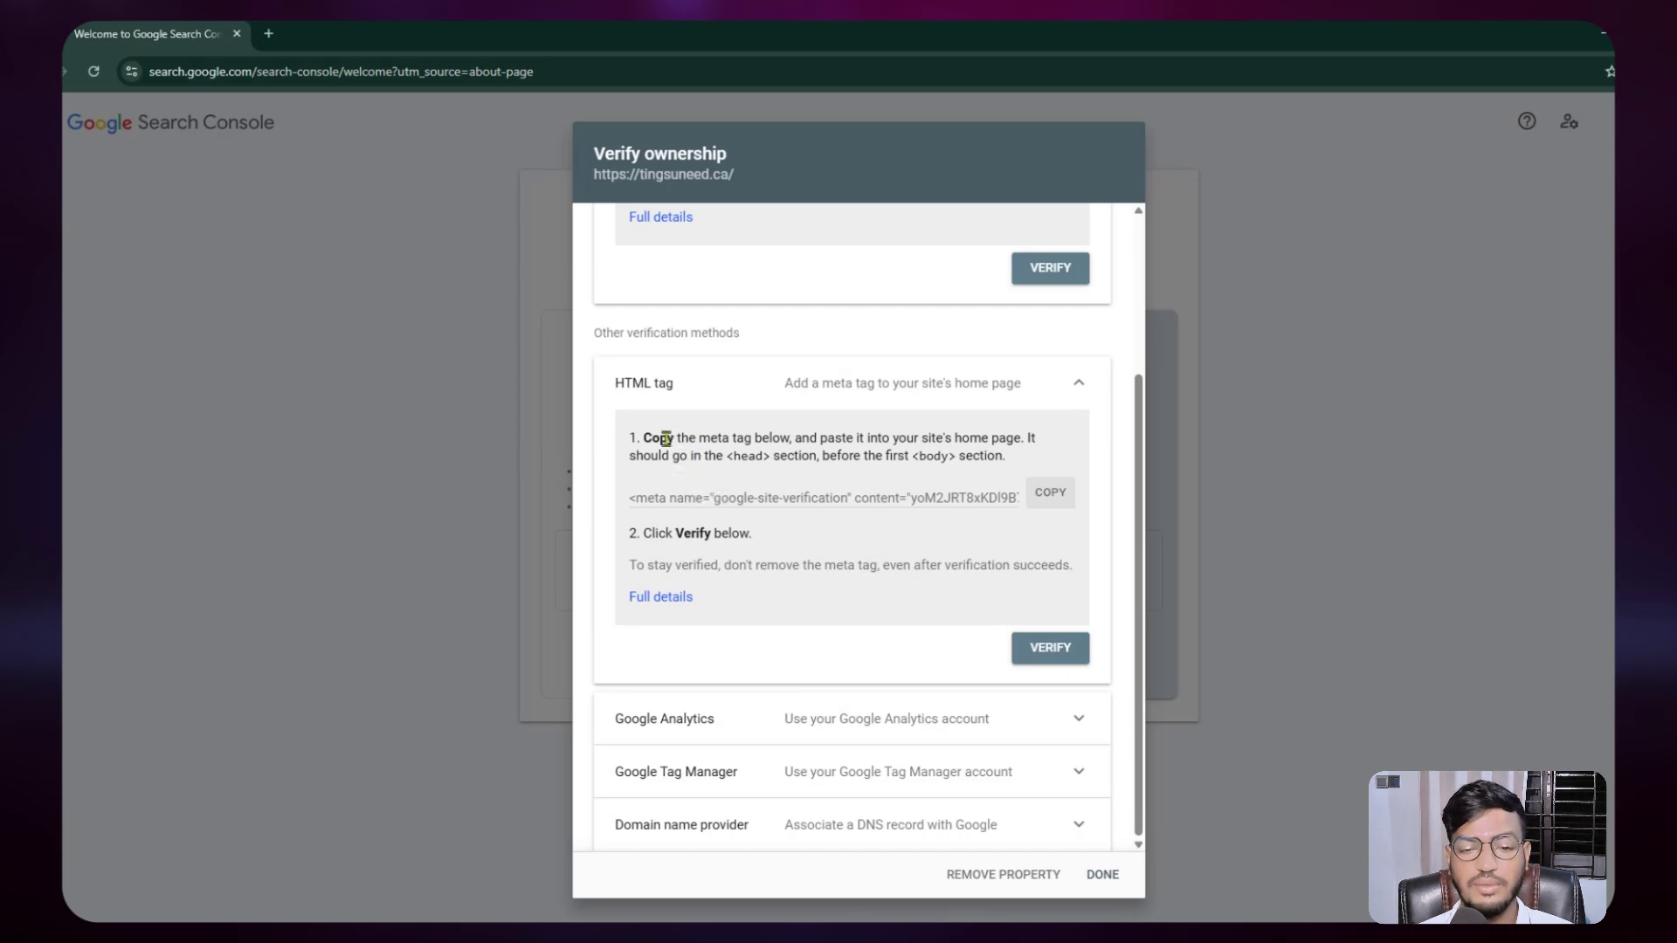
pyautogui.moveTo(646, 437); pyautogui.dragTo(831, 429)
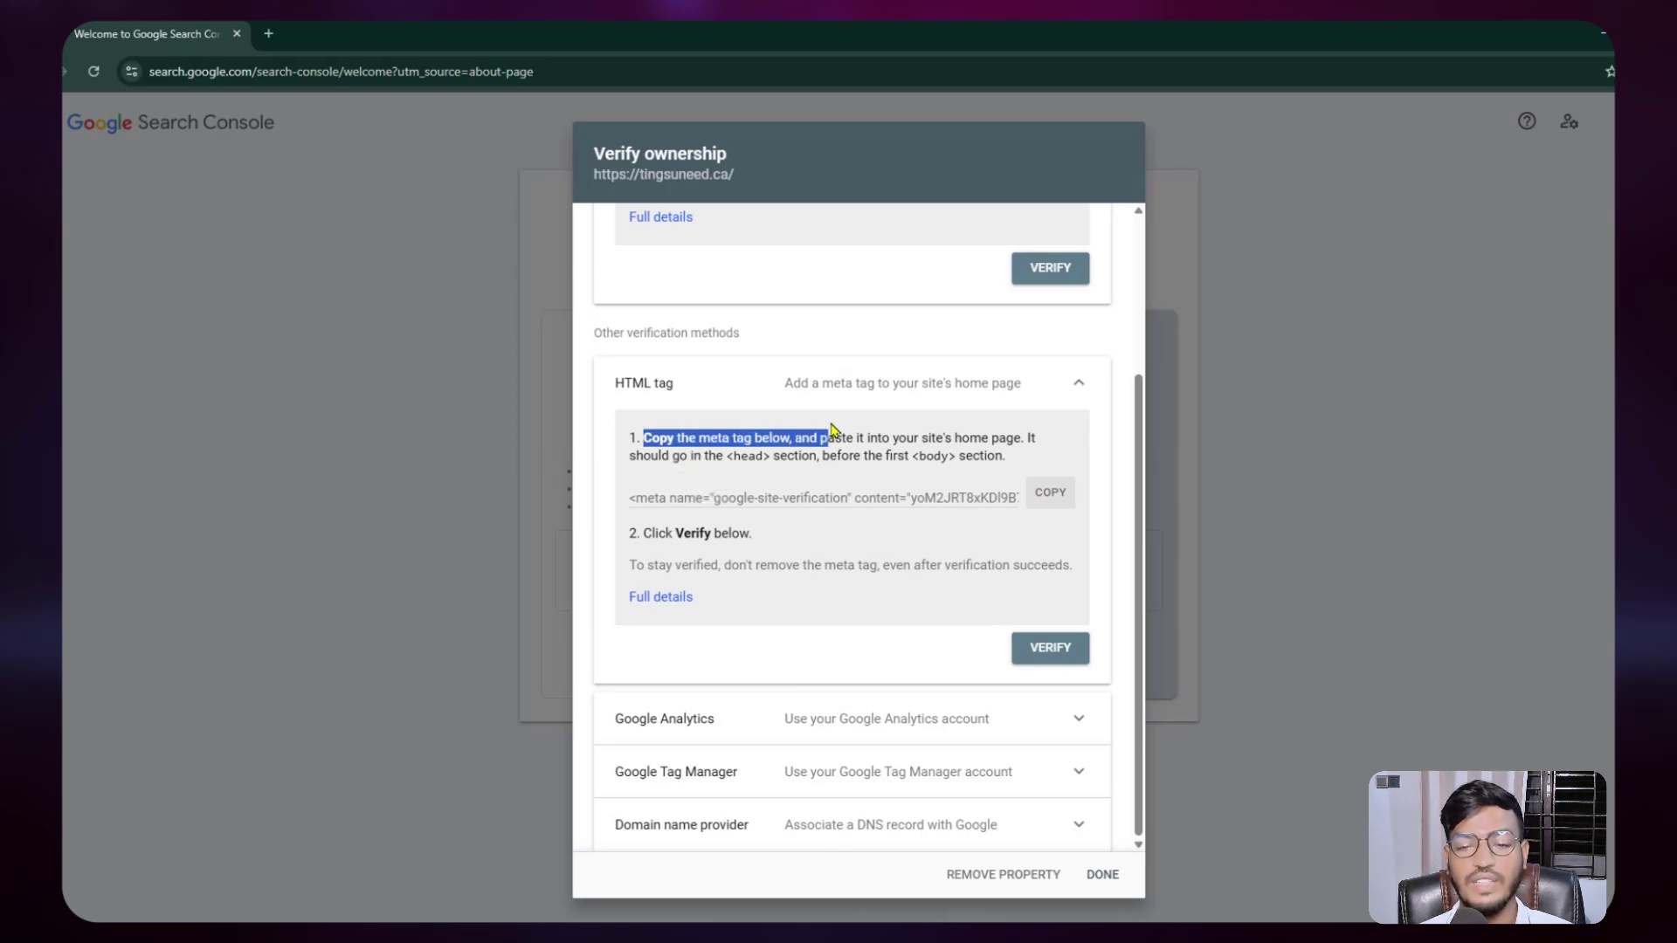
pyautogui.click(893, 437)
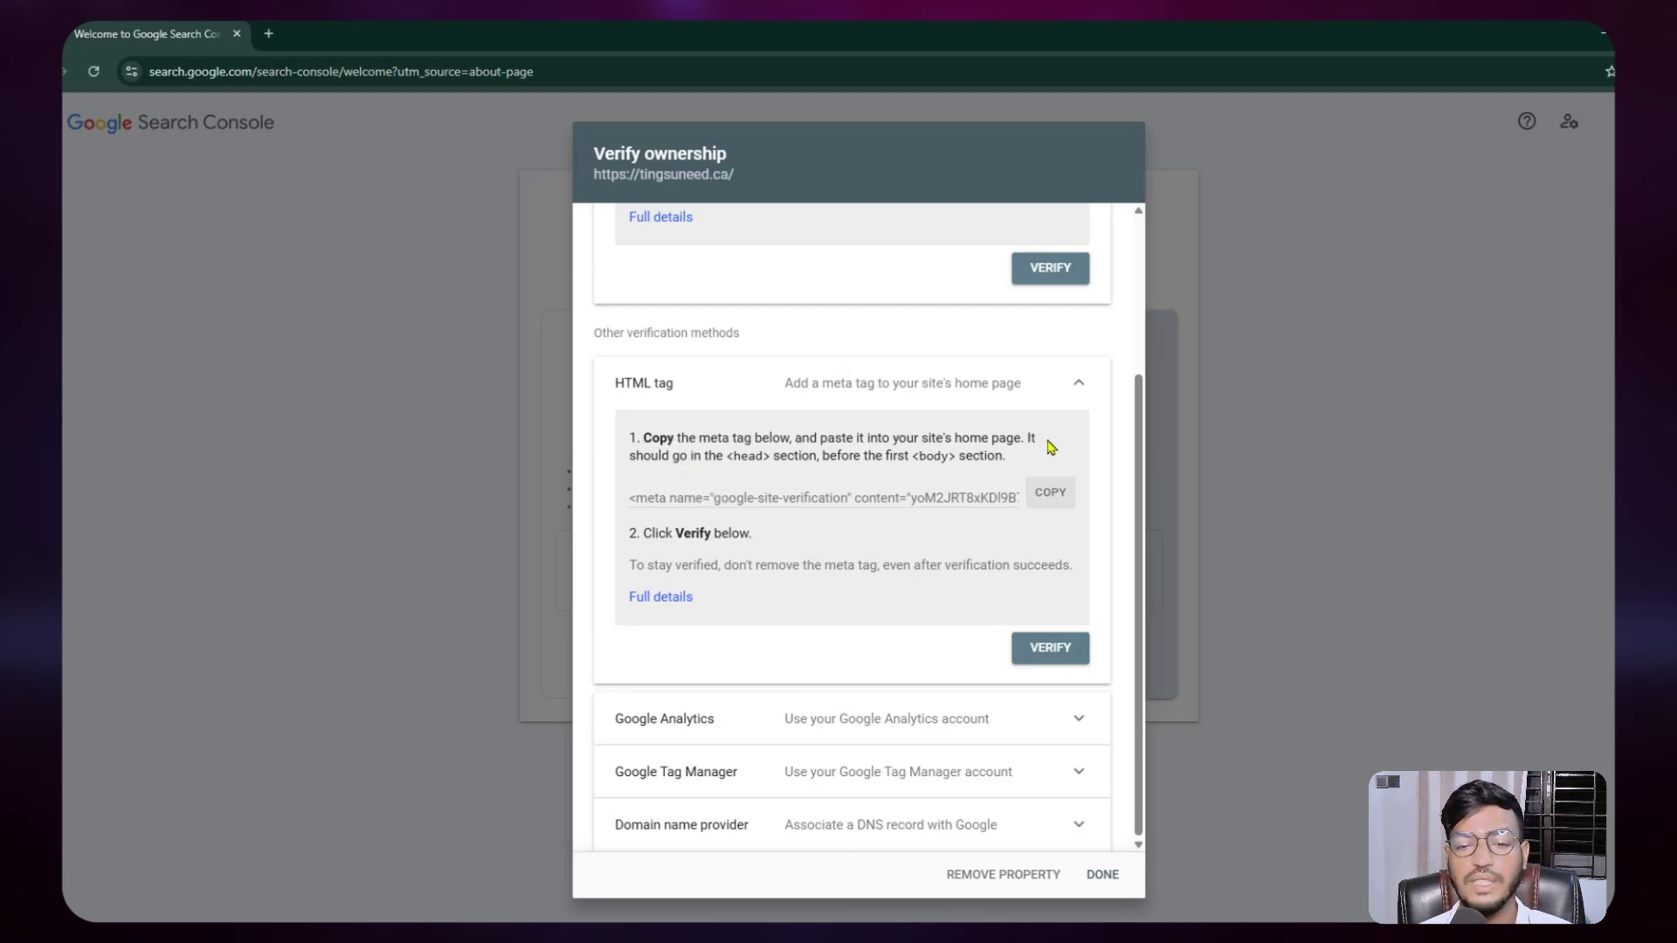
pyautogui.moveTo(732, 456); pyautogui.dragTo(820, 456)
pyautogui.moveTo(830, 930)
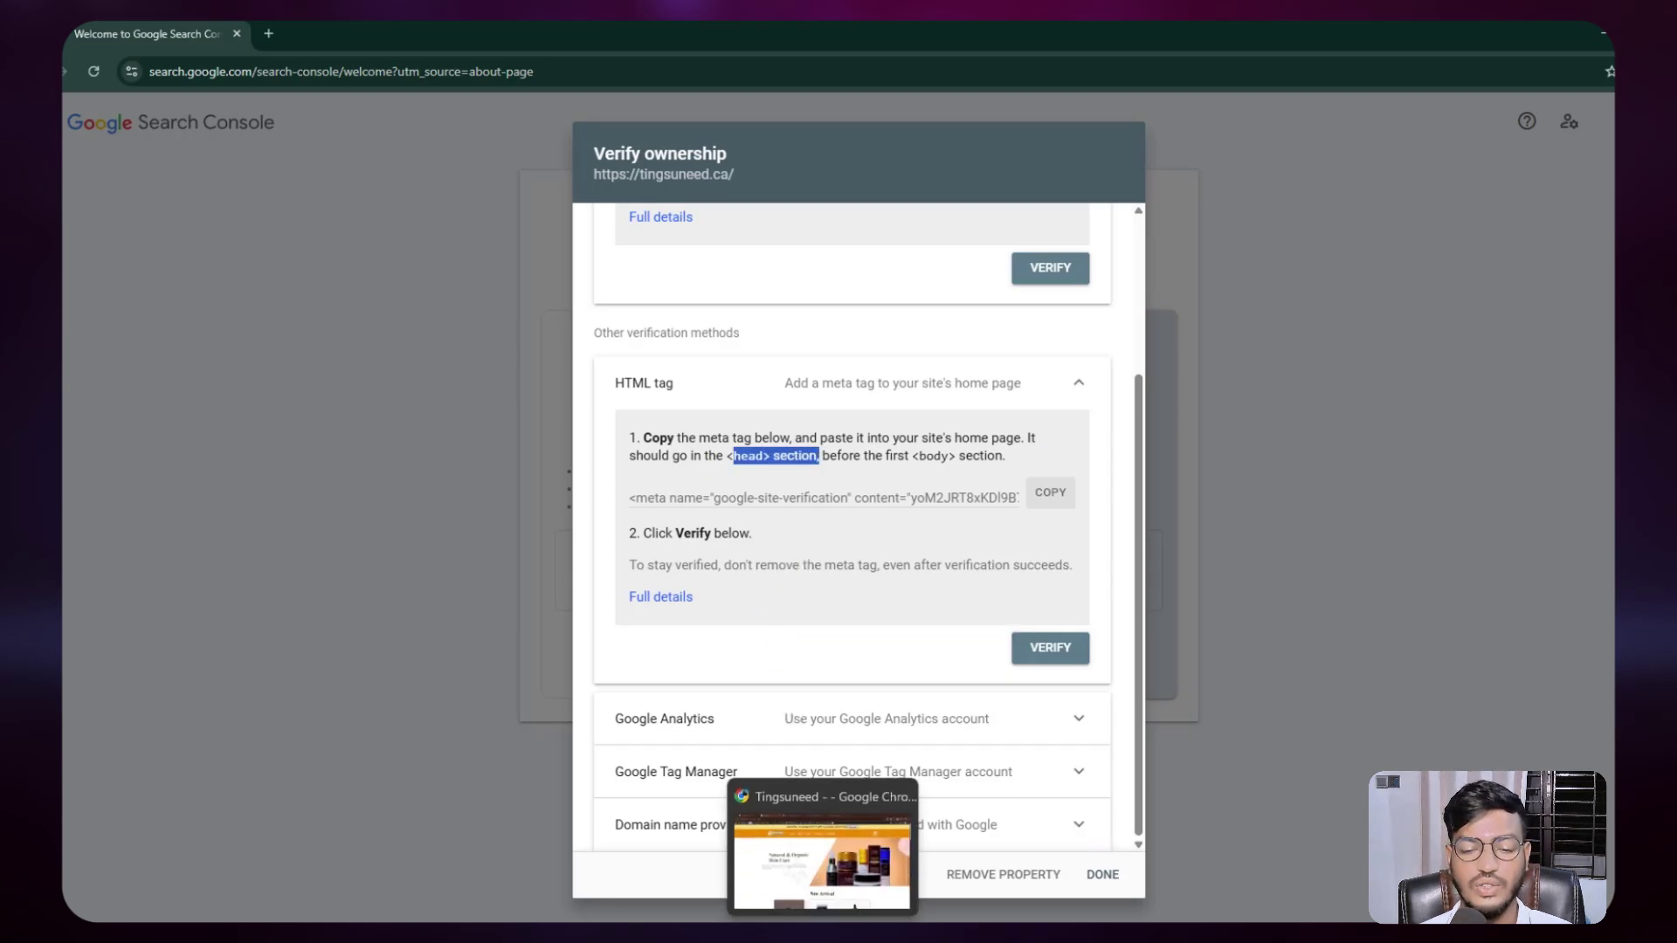
pyautogui.click(830, 874)
# Step: Return to the WordPress dashboard, browse the sidebar, and open Plugins > Add New Plugin
pyautogui.click(173, 28)
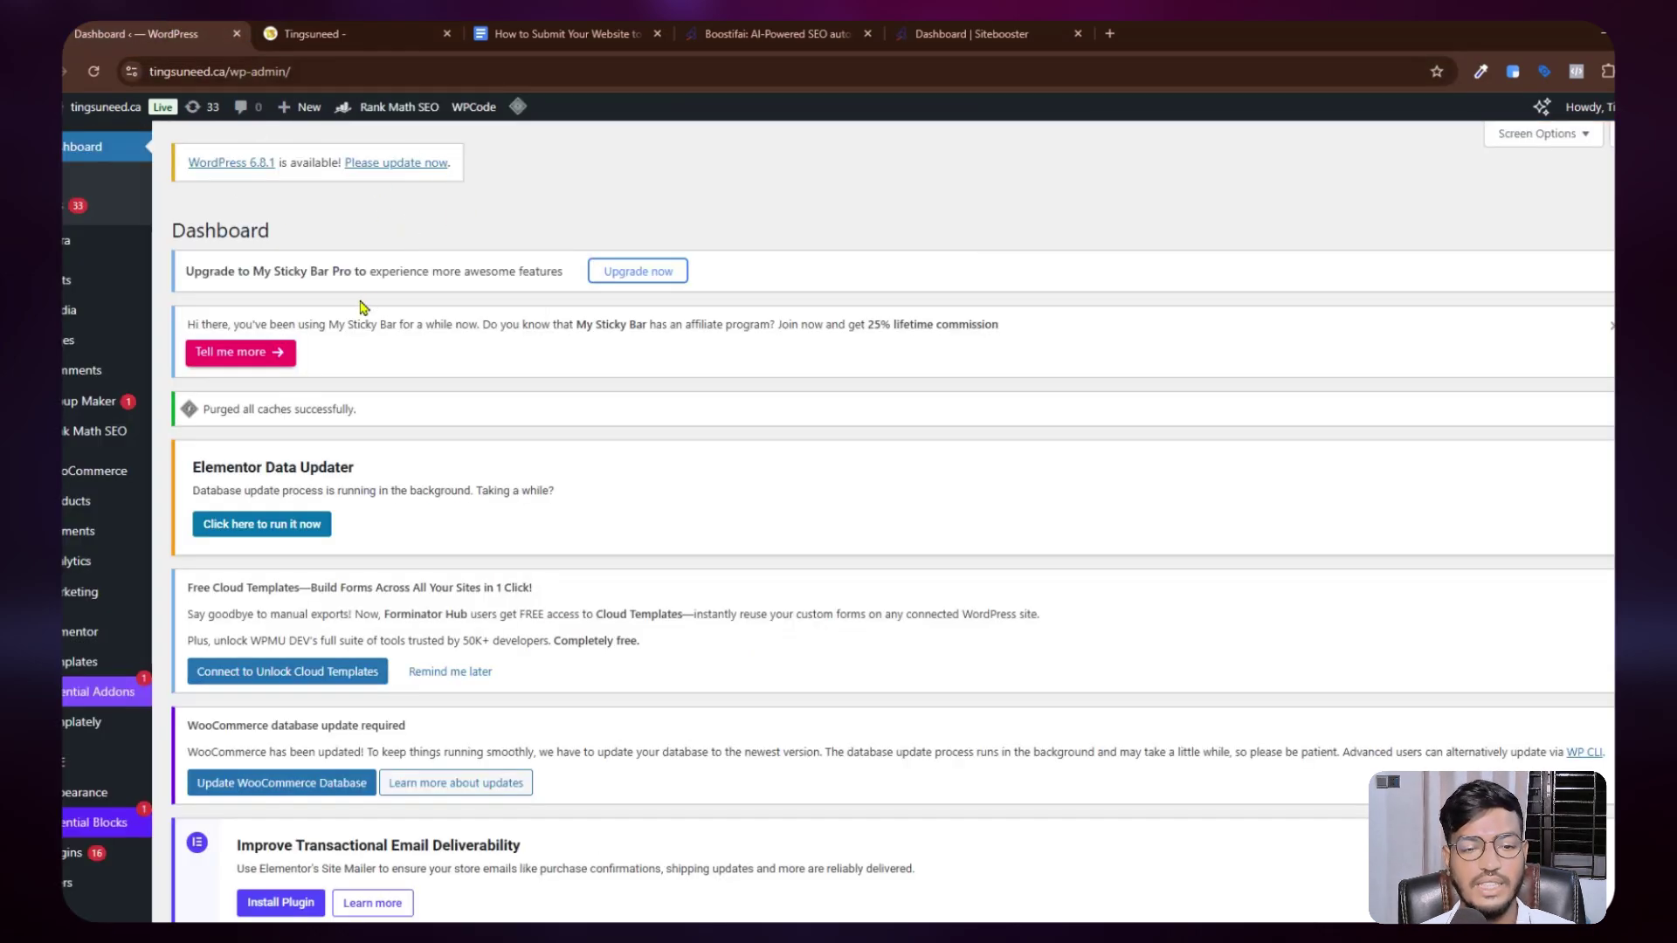
pyautogui.scroll(-5, 131, 437)
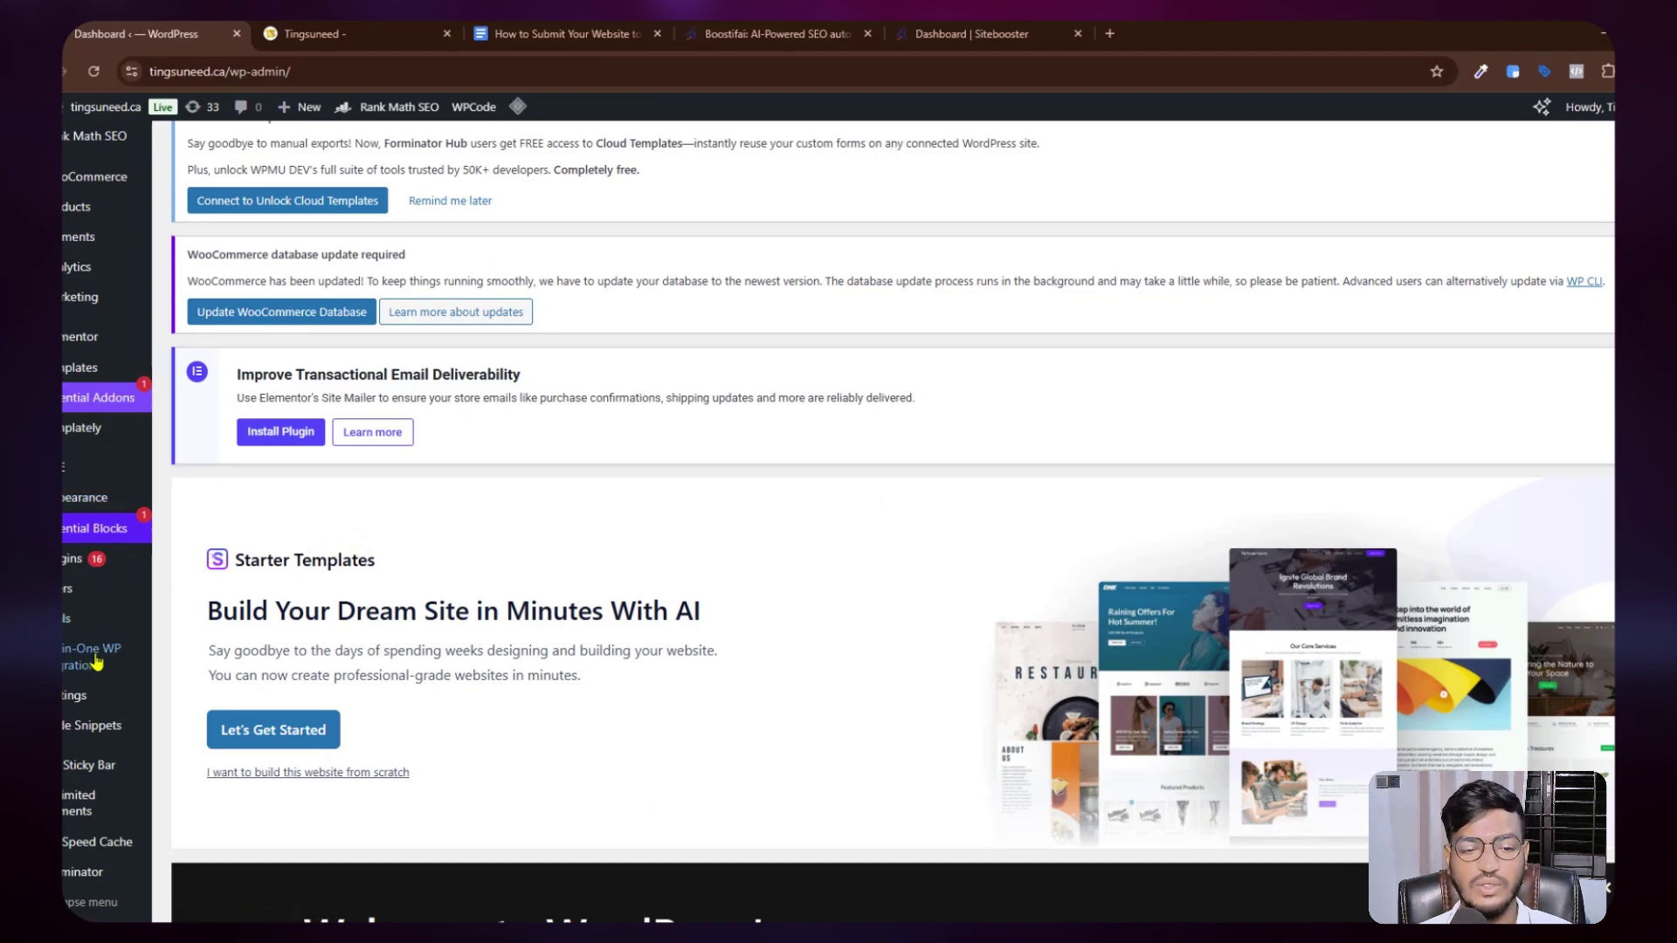
pyautogui.moveTo(76, 732)
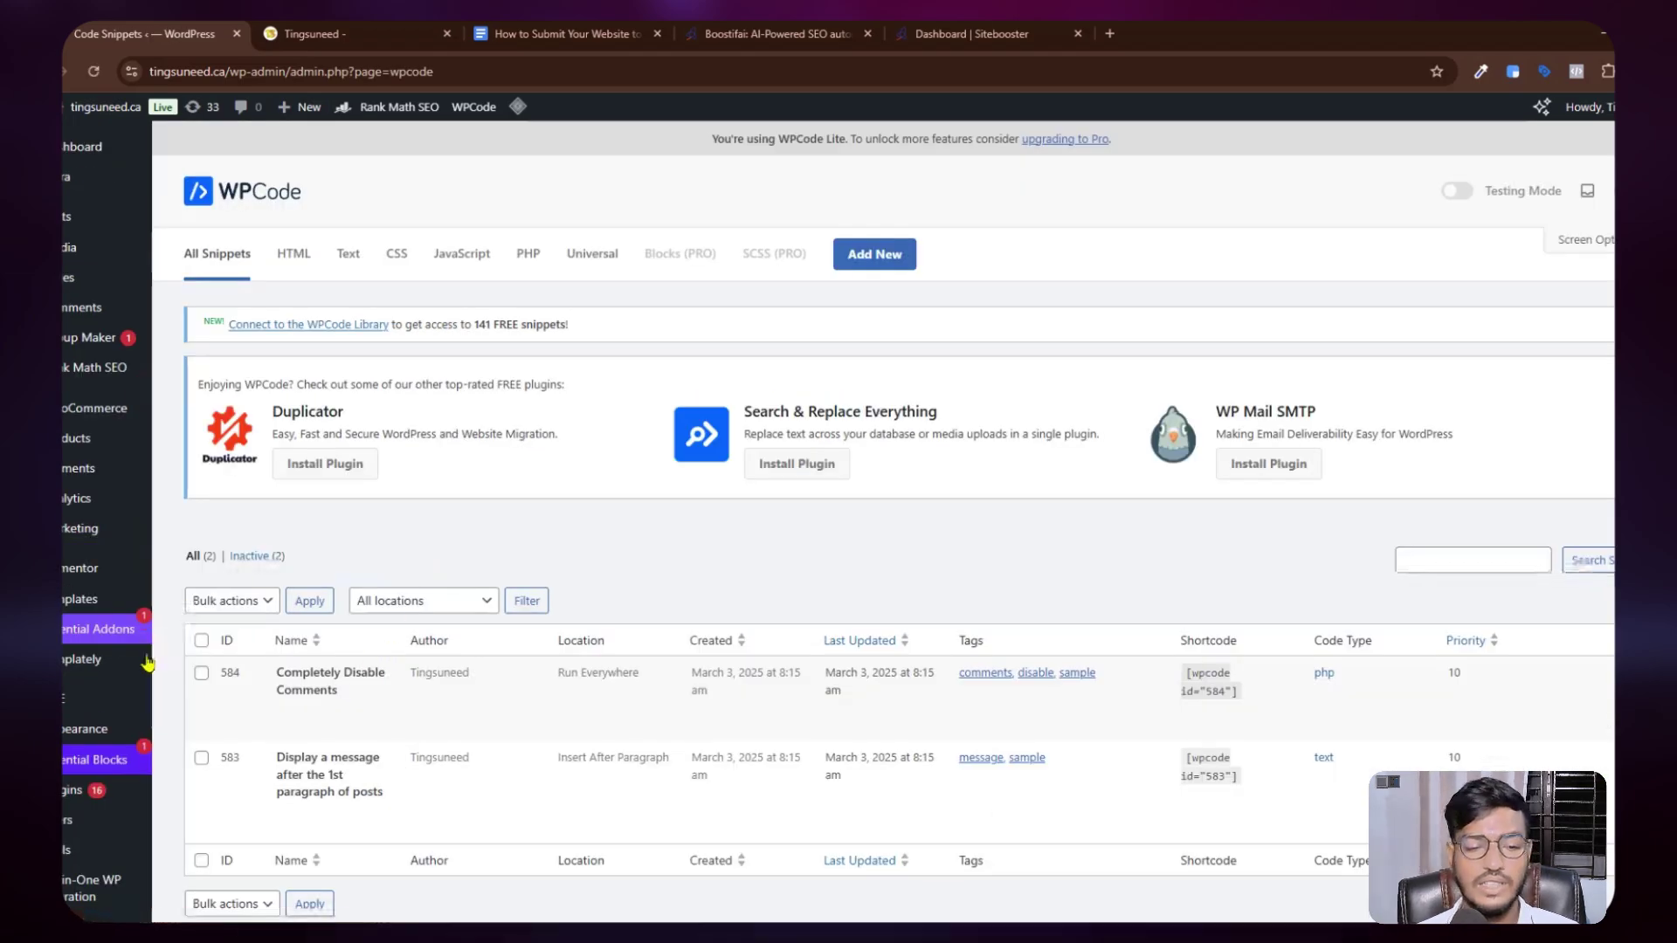
pyautogui.scroll(-3, 105, 699)
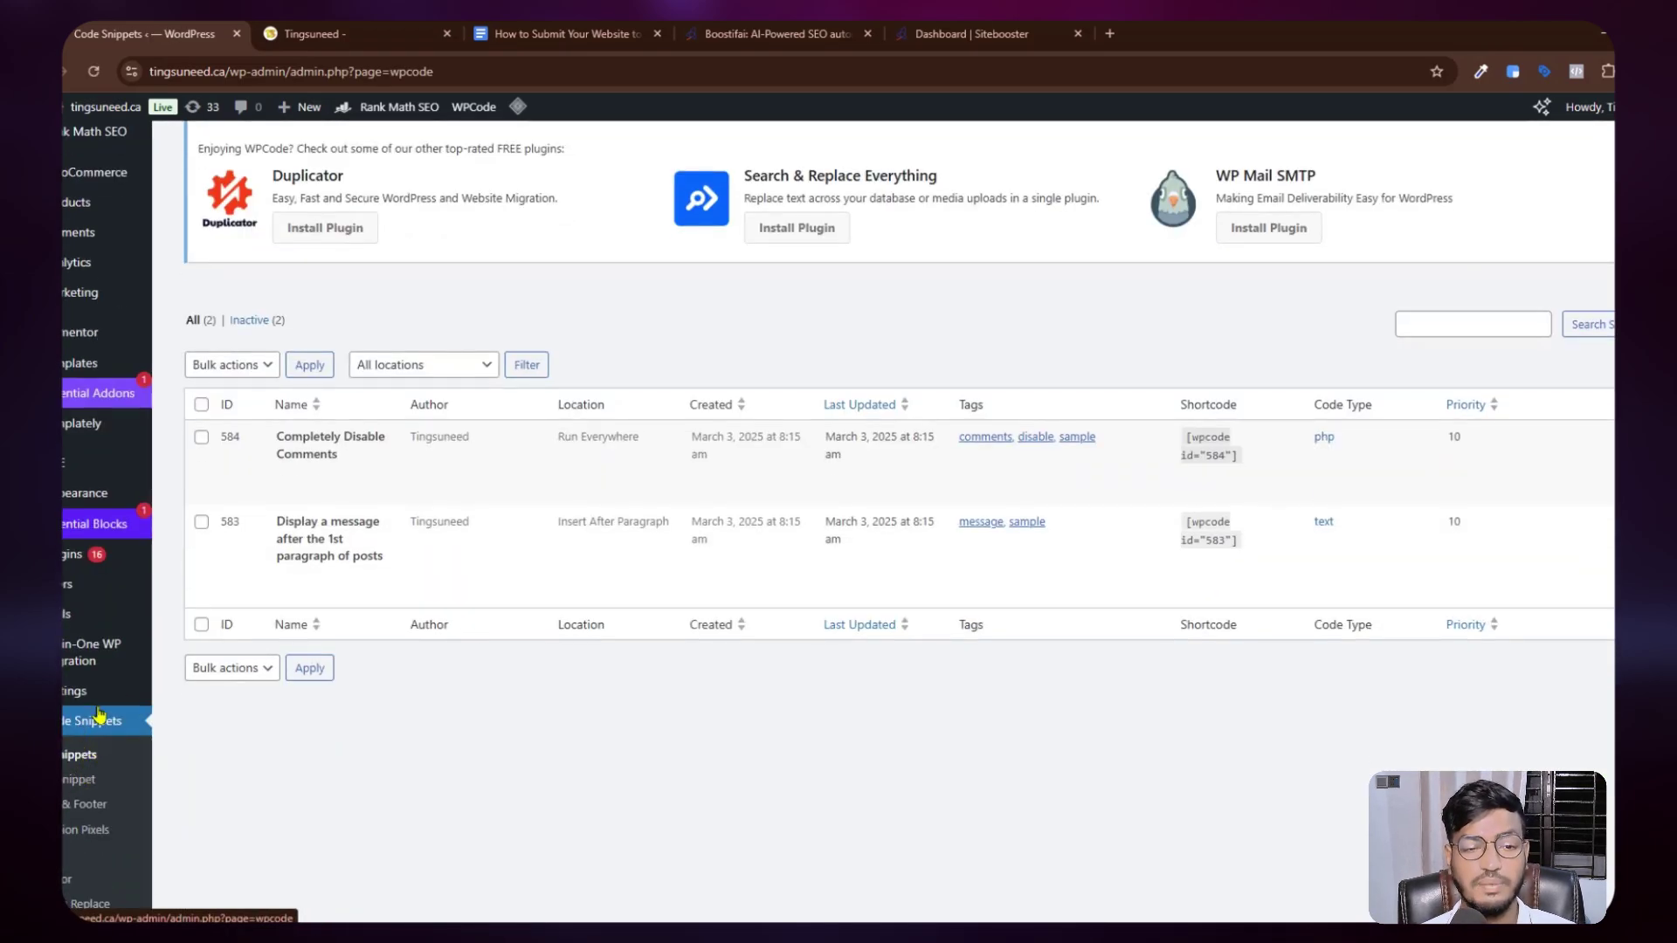
pyautogui.scroll(3, 98, 714)
pyautogui.scroll(-3, 81, 687)
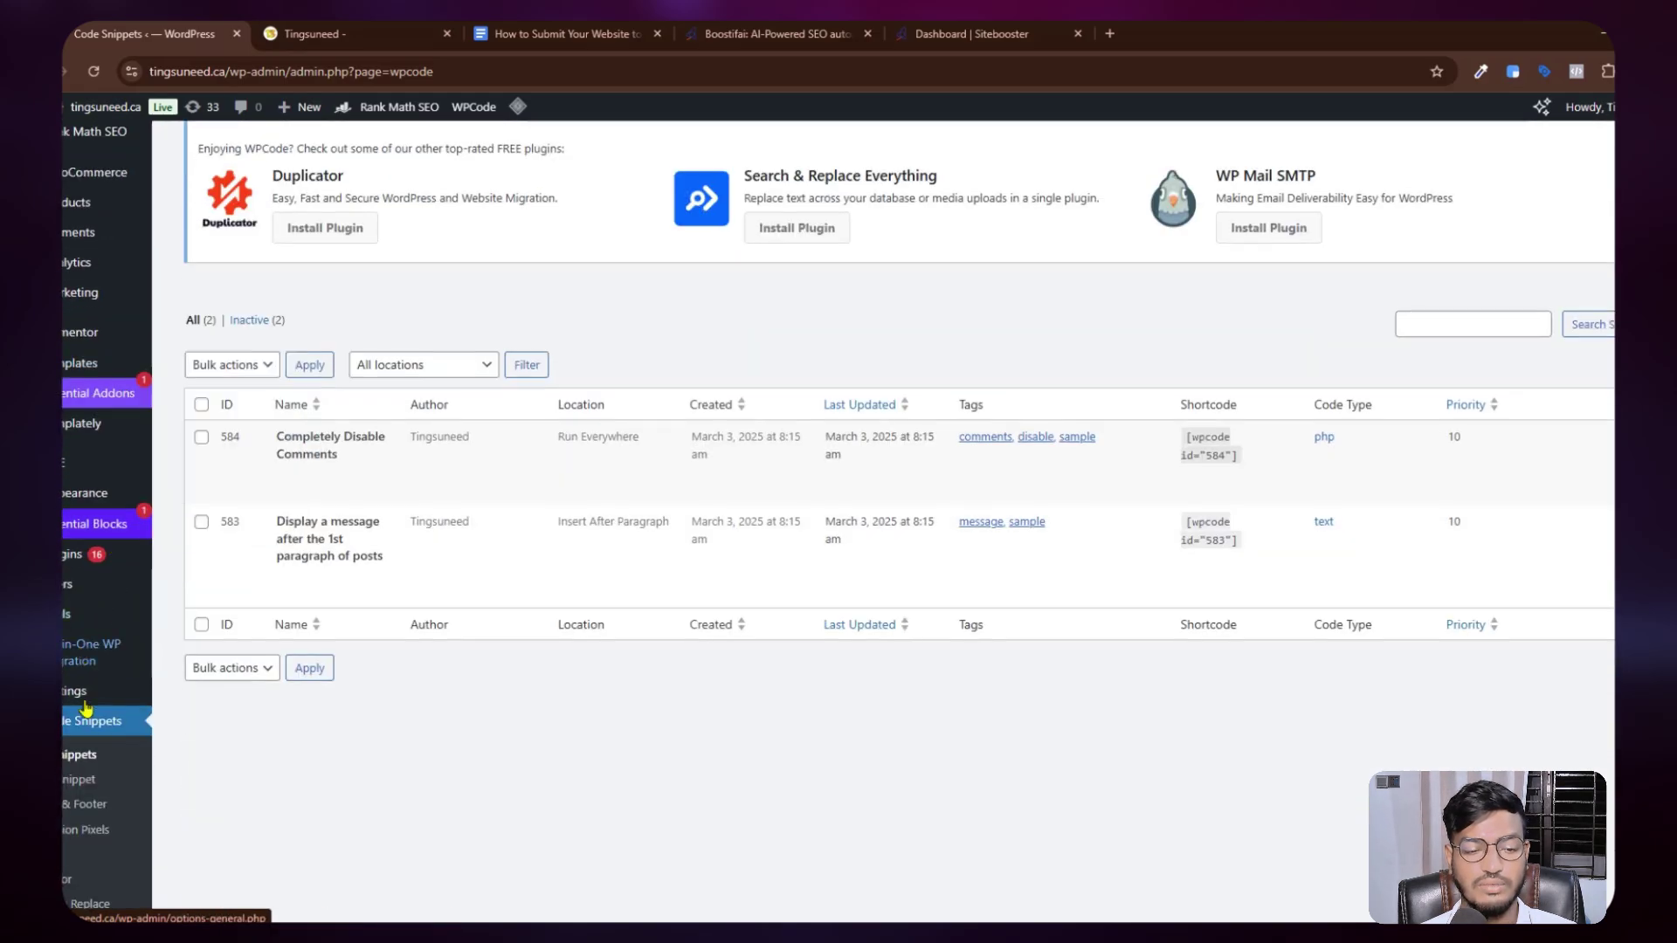
pyautogui.scroll(3, 96, 699)
pyautogui.moveTo(112, 396)
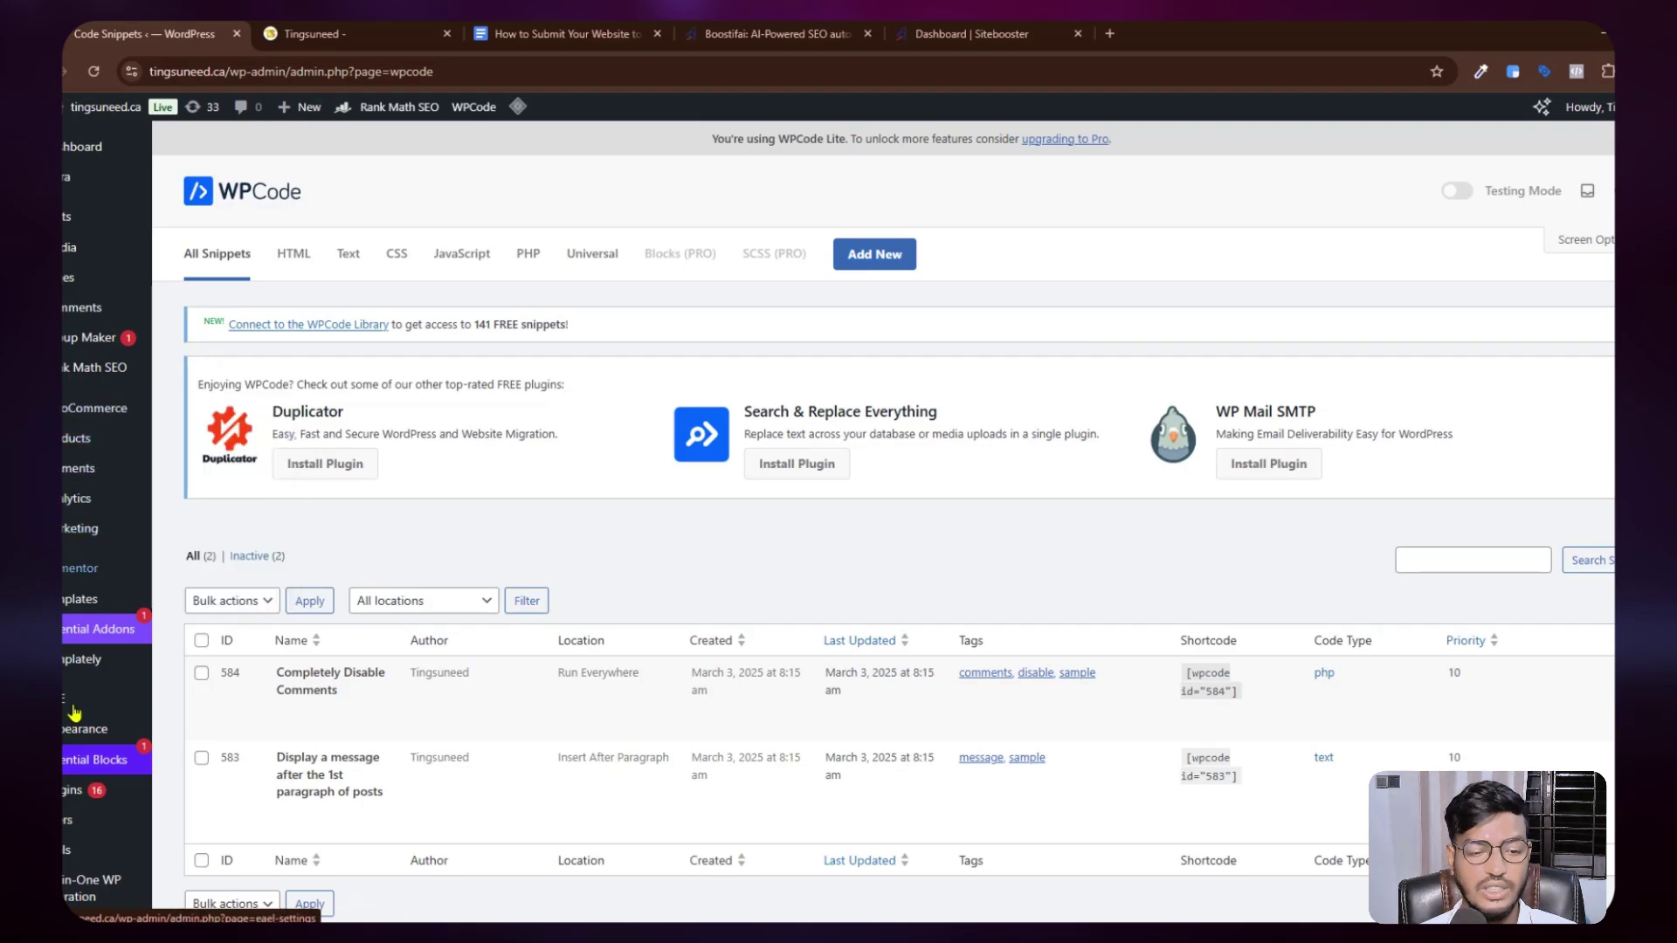
pyautogui.moveTo(77, 790)
pyautogui.click(206, 826)
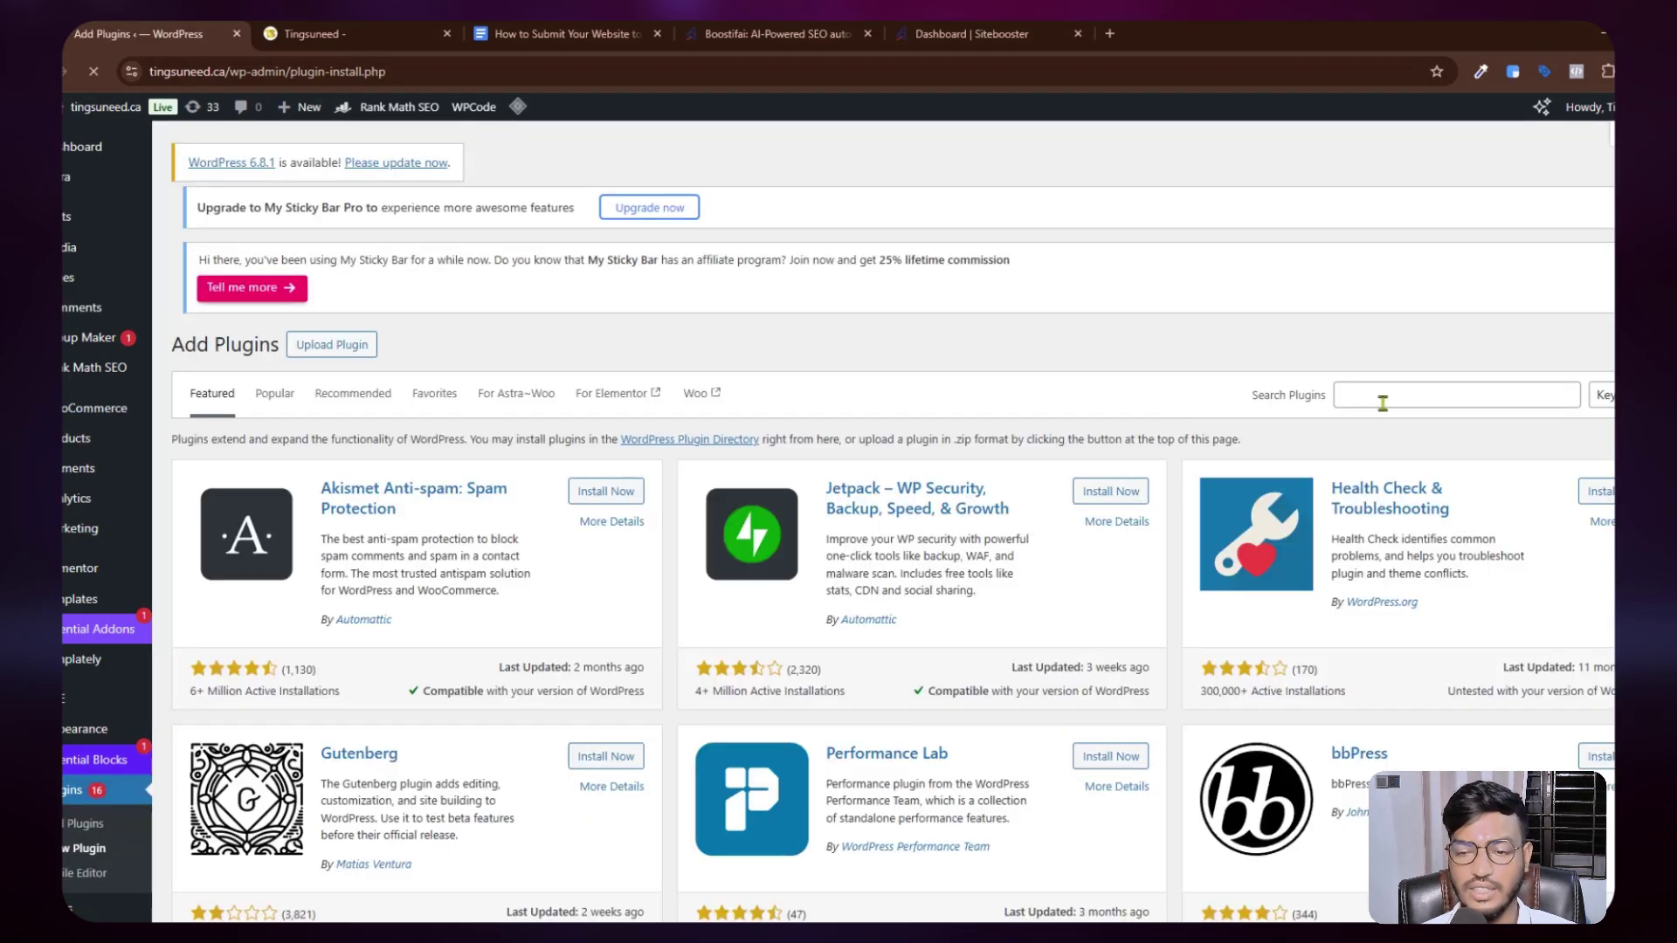
# Step: Search plugins for 'code' and confirm WPCode is already installed
pyautogui.click(1382, 402)
pyautogui.write('code')
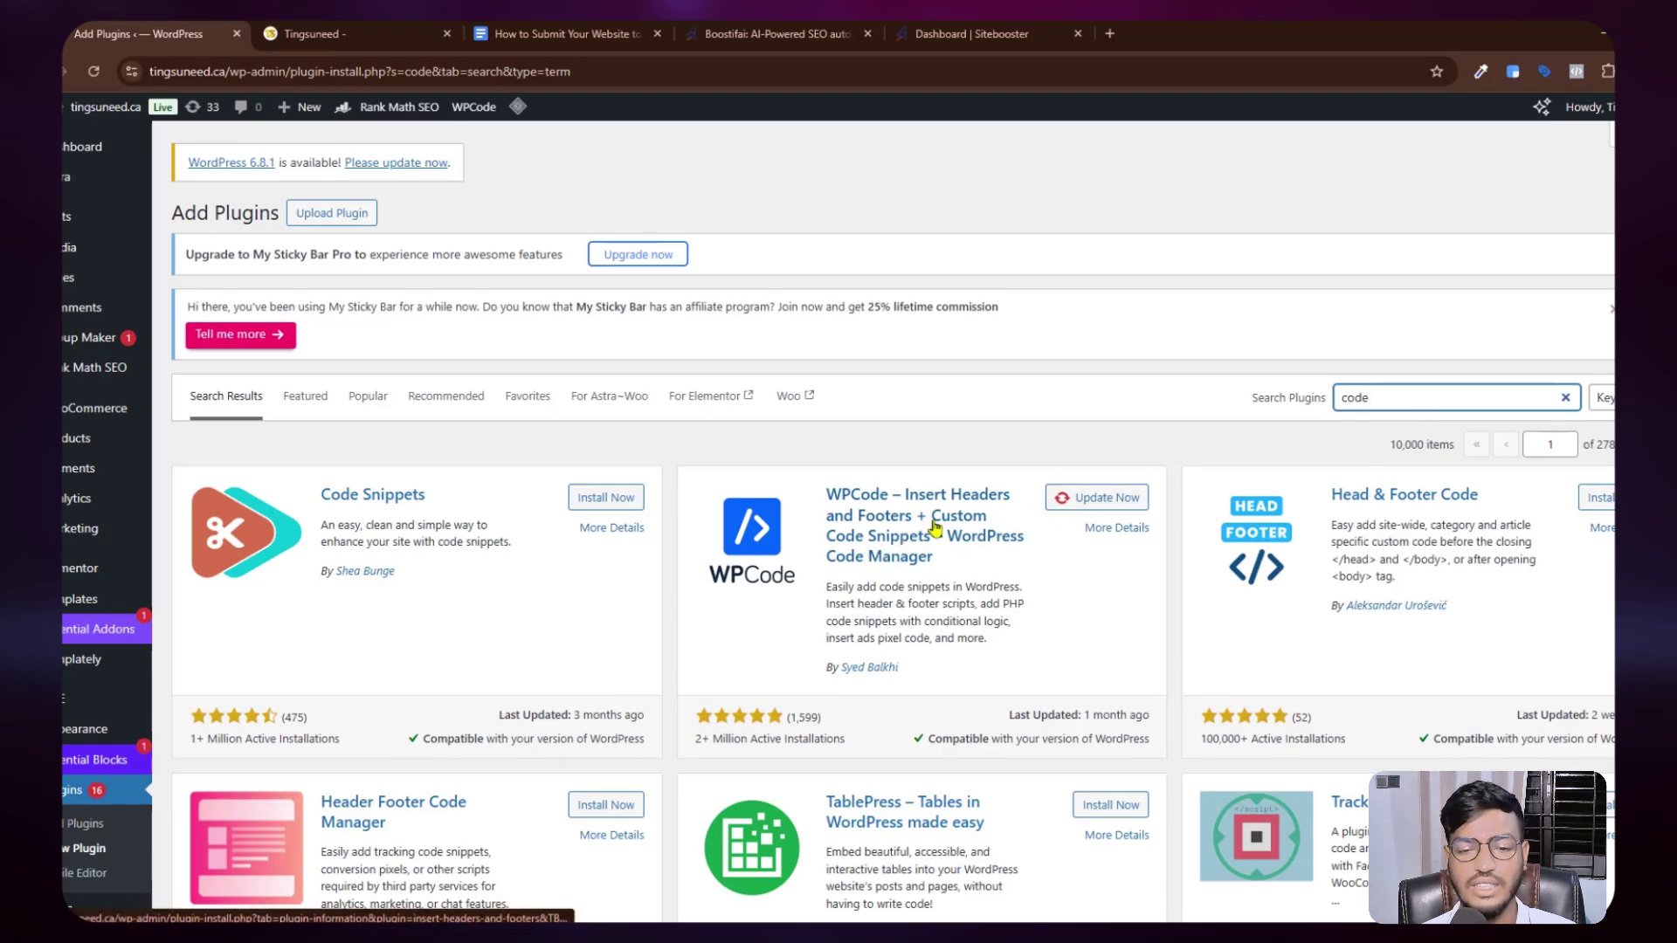
pyautogui.scroll(-3, 78, 725)
pyautogui.moveTo(91, 699)
pyautogui.scroll(-3, 91, 700)
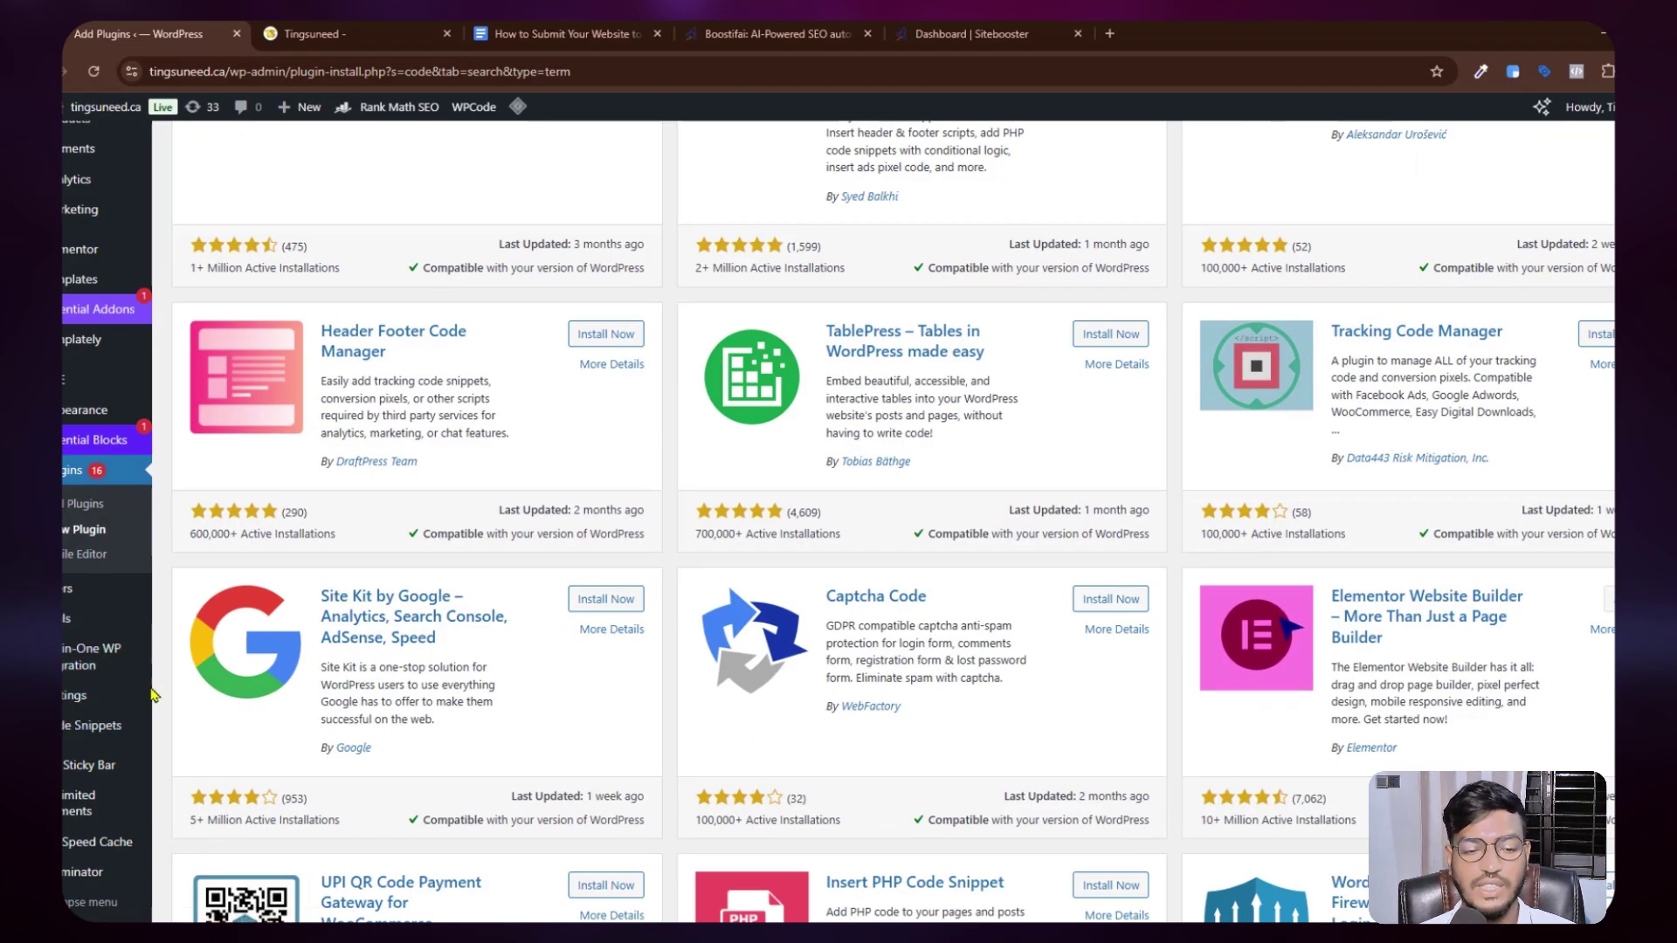
pyautogui.scroll(-3, 96, 699)
# Step: Open the WPCode Code Snippets list and start adding a new snippet
pyautogui.click(87, 729)
pyautogui.scroll(-2, 955, 536)
pyautogui.scroll(2, 952, 536)
pyautogui.click(875, 262)
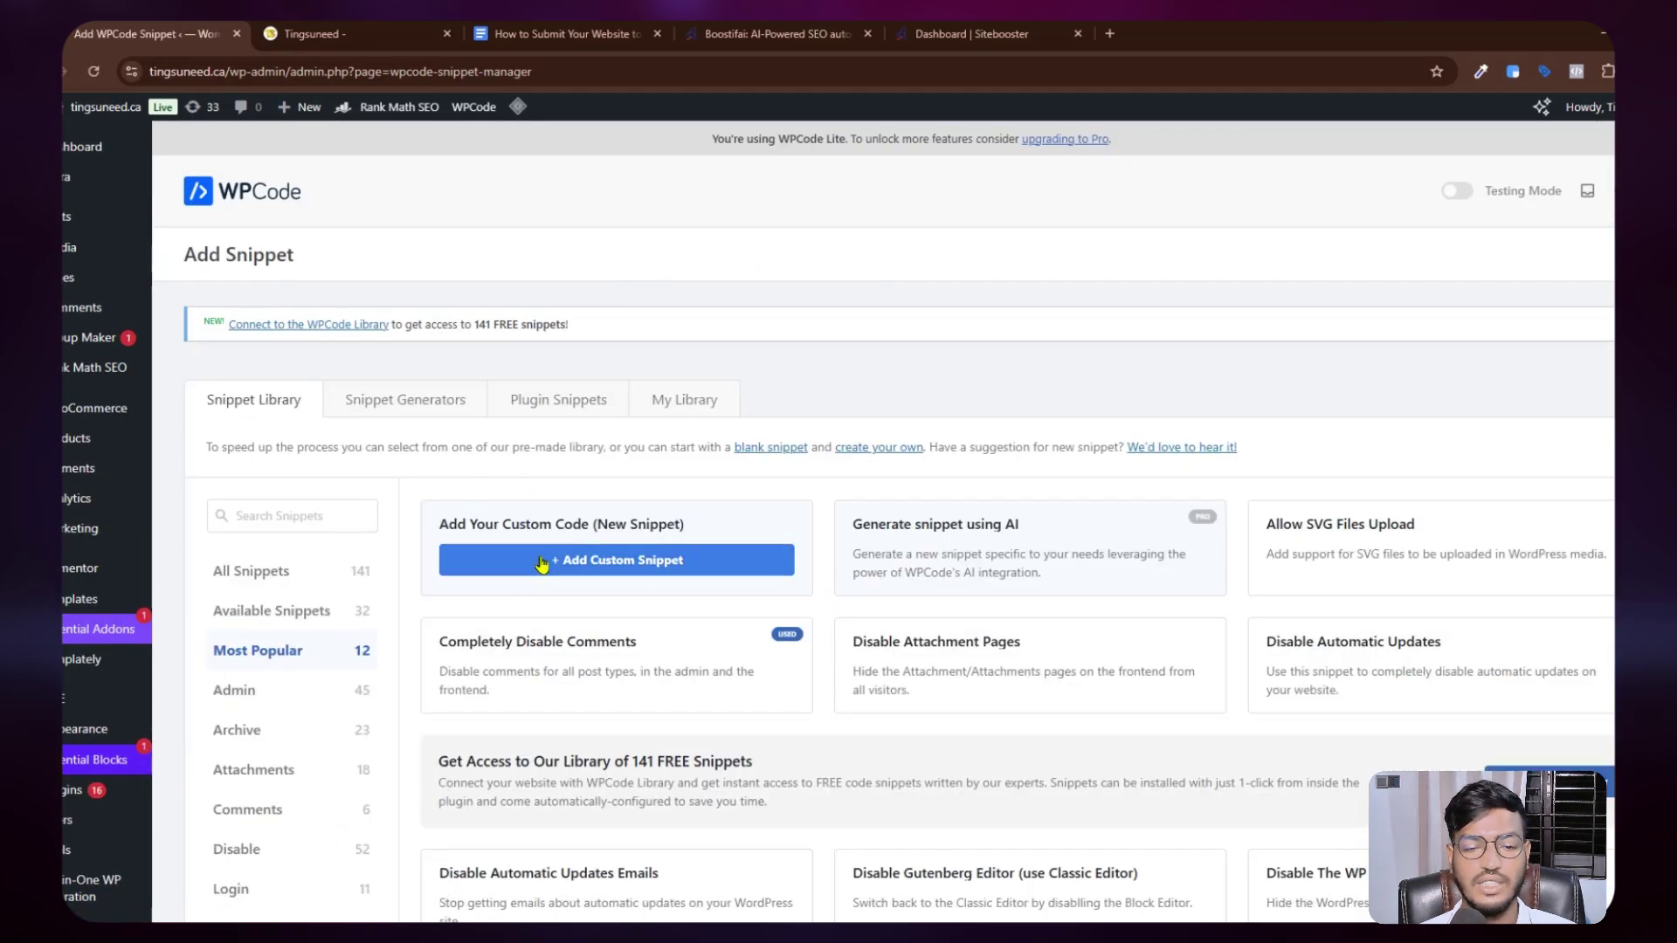
# Step: Create a blank custom HTML snippet containing the pasted google-site-verification meta tag
pyautogui.click(598, 561)
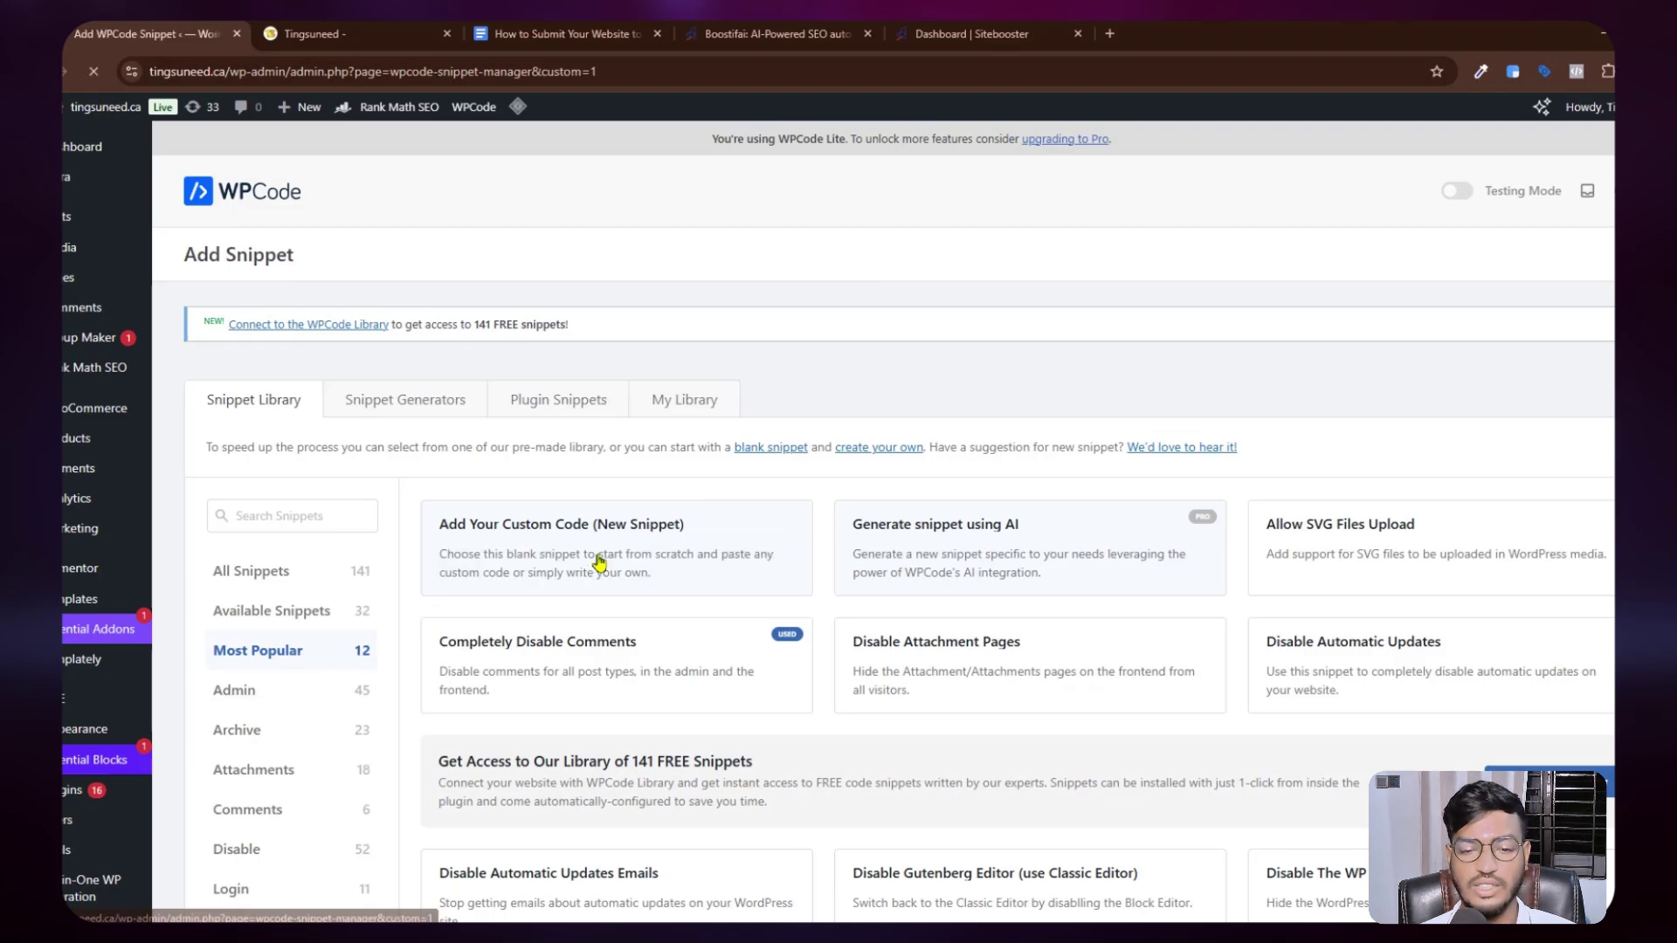
pyautogui.scroll(-5, 599, 563)
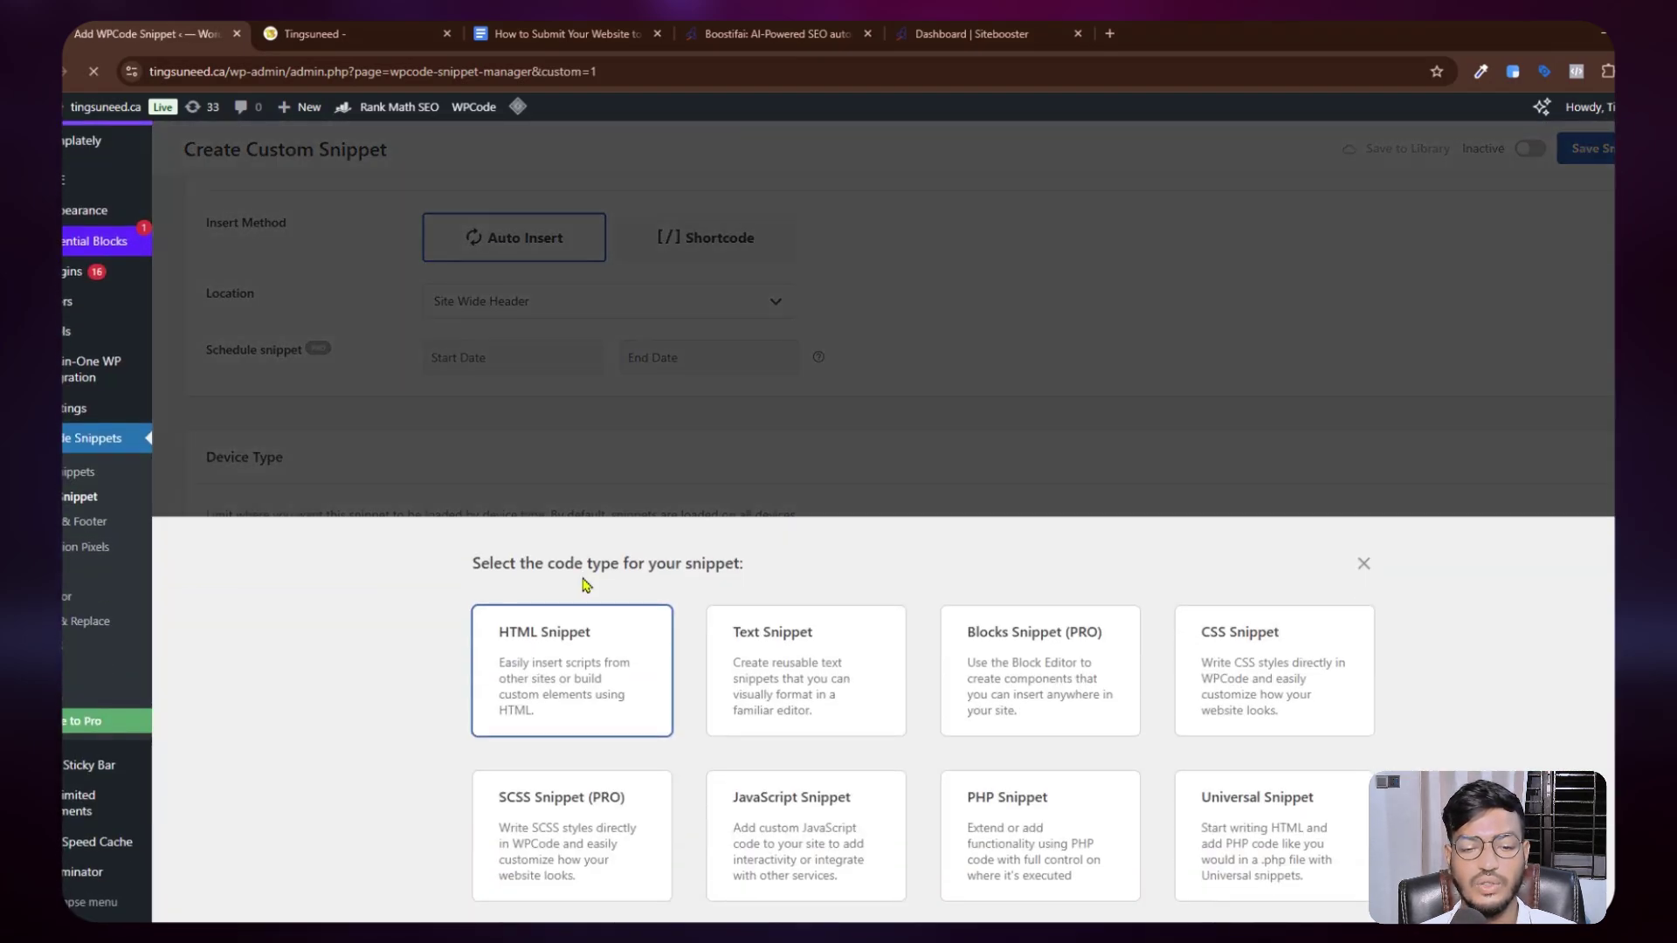
pyautogui.click(479, 612)
pyautogui.scroll(-5, 696, 584)
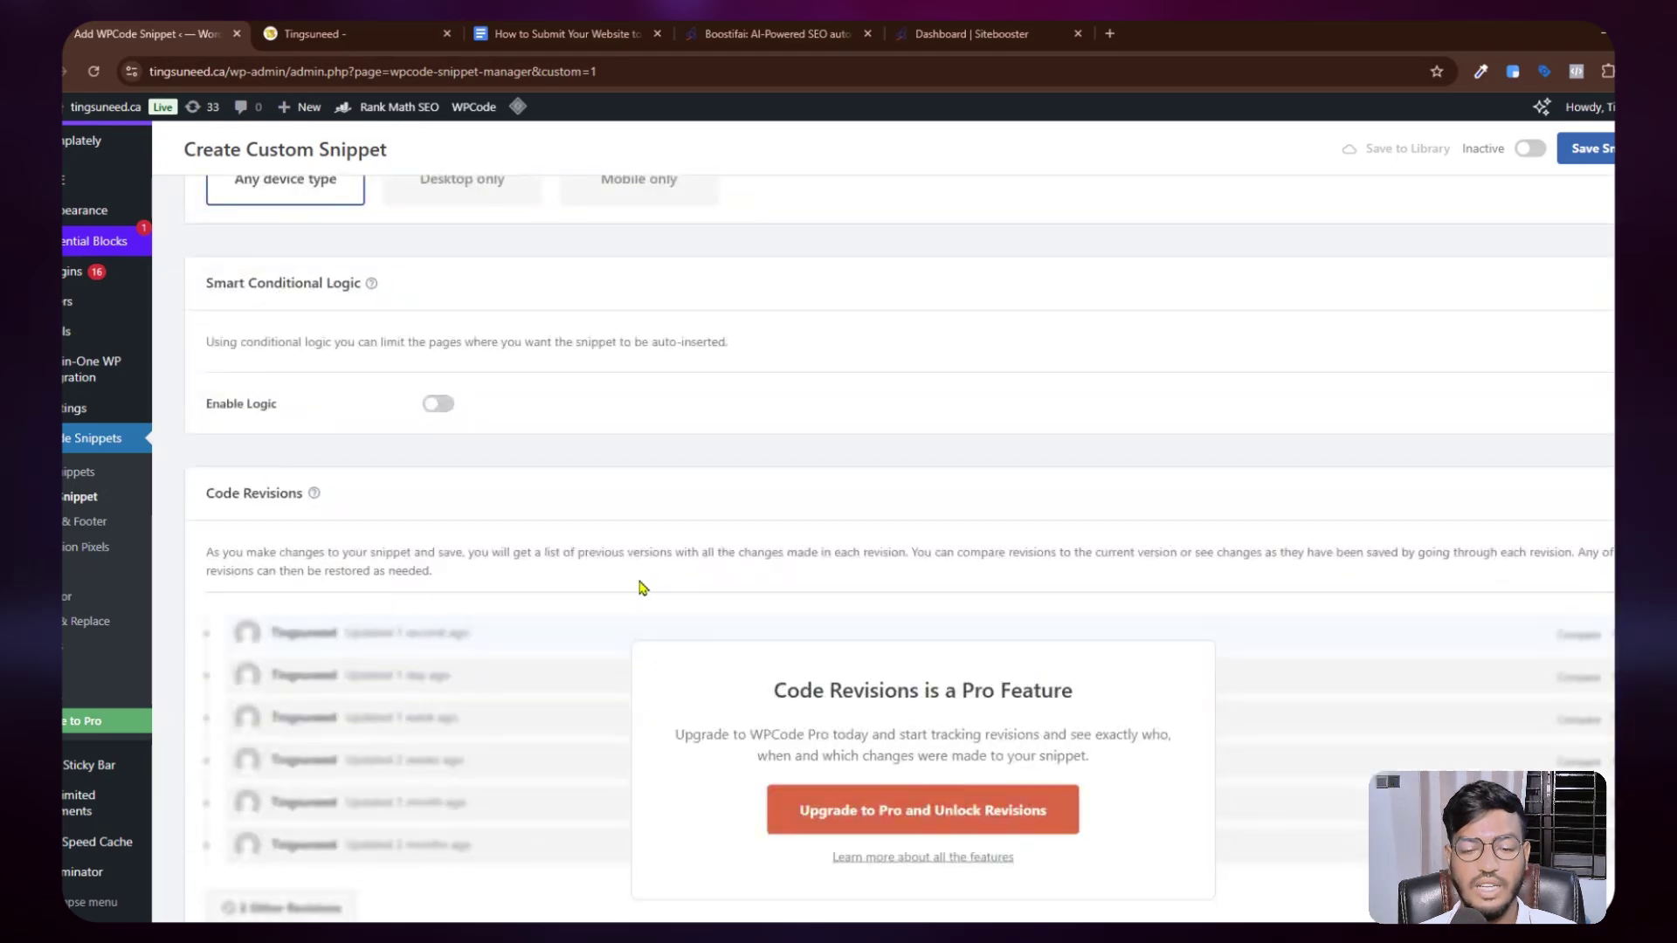
pyautogui.scroll(10, 641, 585)
pyautogui.write('<meta name="google-site-verification" content="yoM2JRT8xKDl9B7sdFg-QRLqjYdTAxrLdVuxYntMOHI" />')
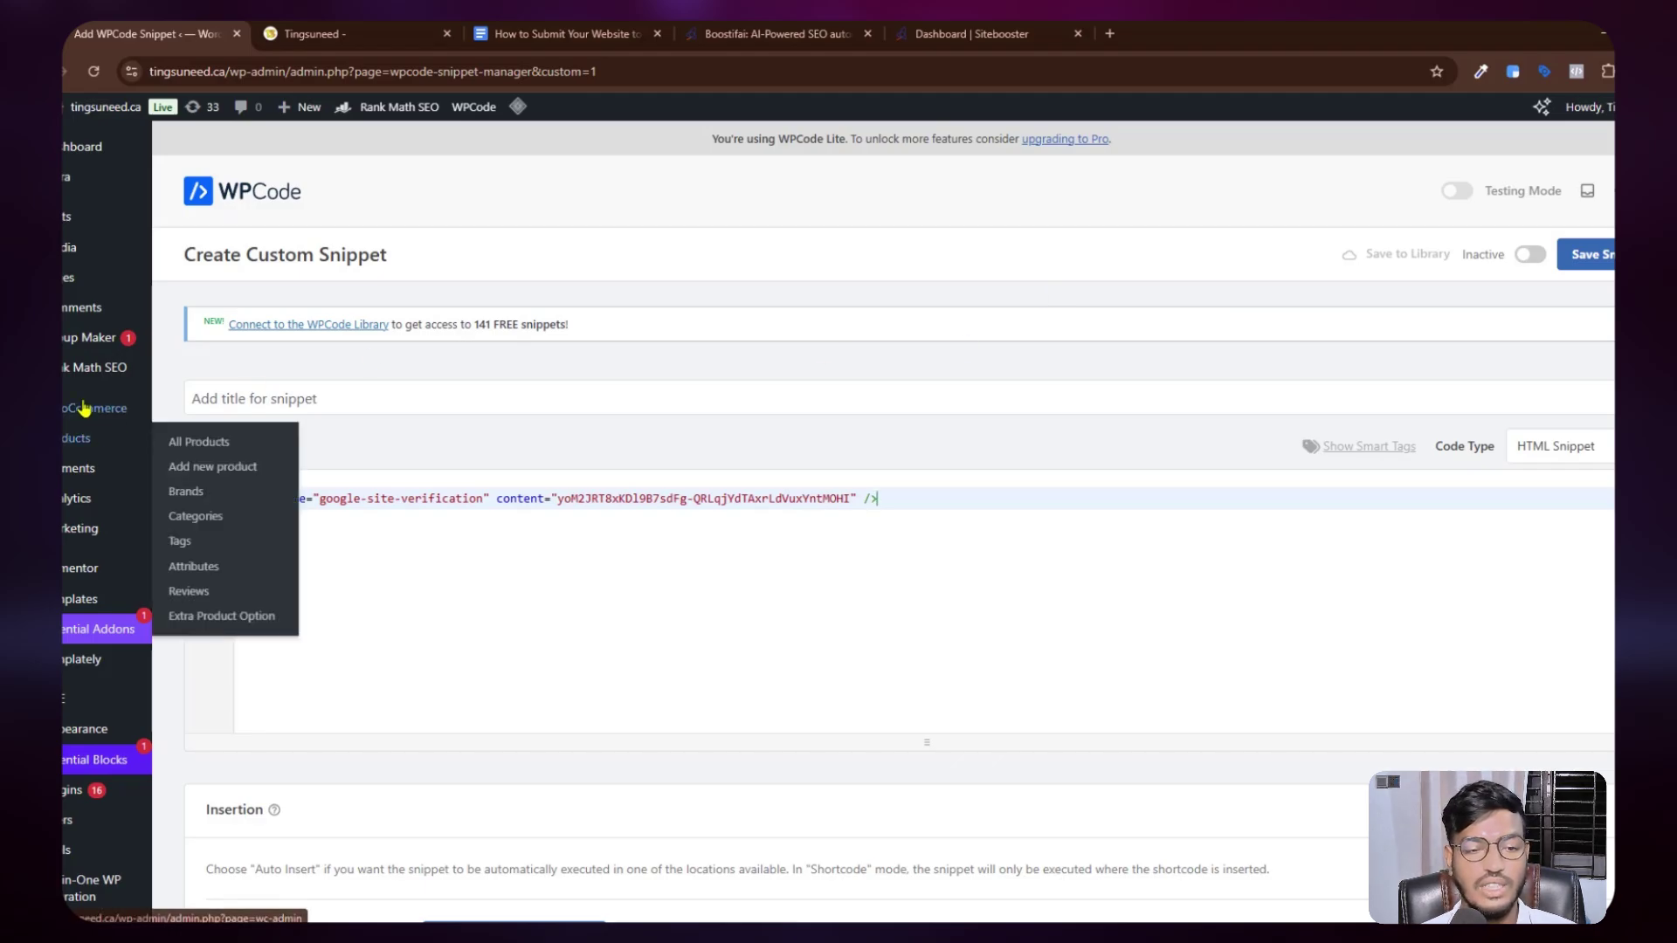
# Step: Head for Appearance > Theme File Editor, triggering the unsaved-changes warning
pyautogui.moveTo(70, 358)
pyautogui.scroll(-3, 71, 358)
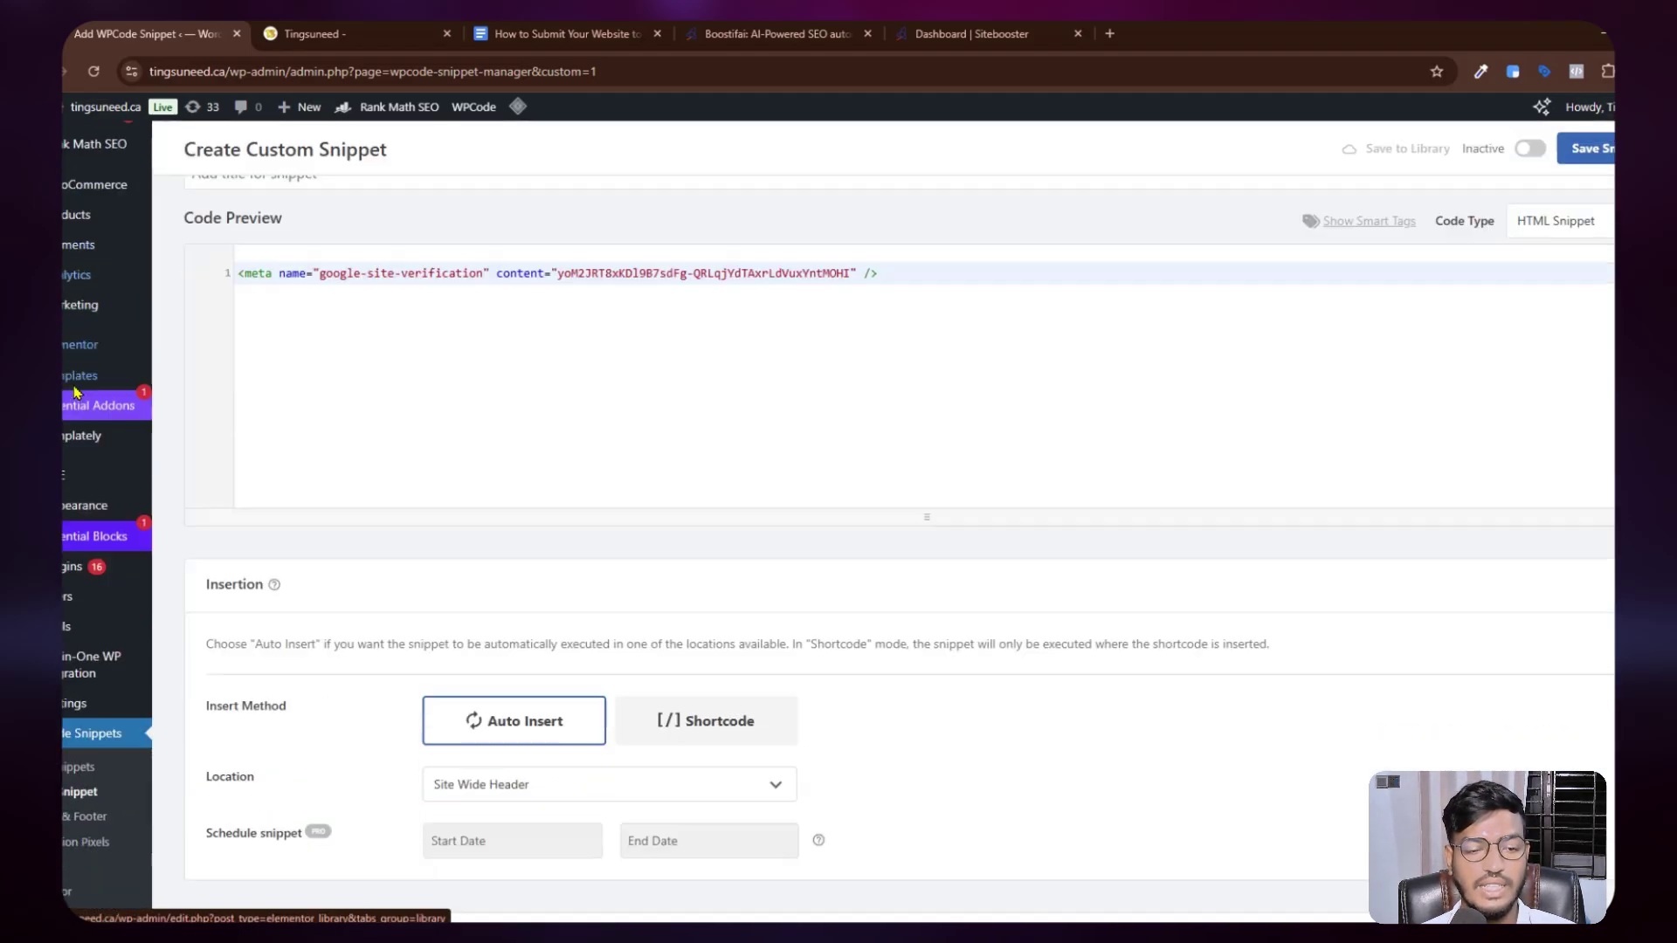
pyautogui.moveTo(71, 498)
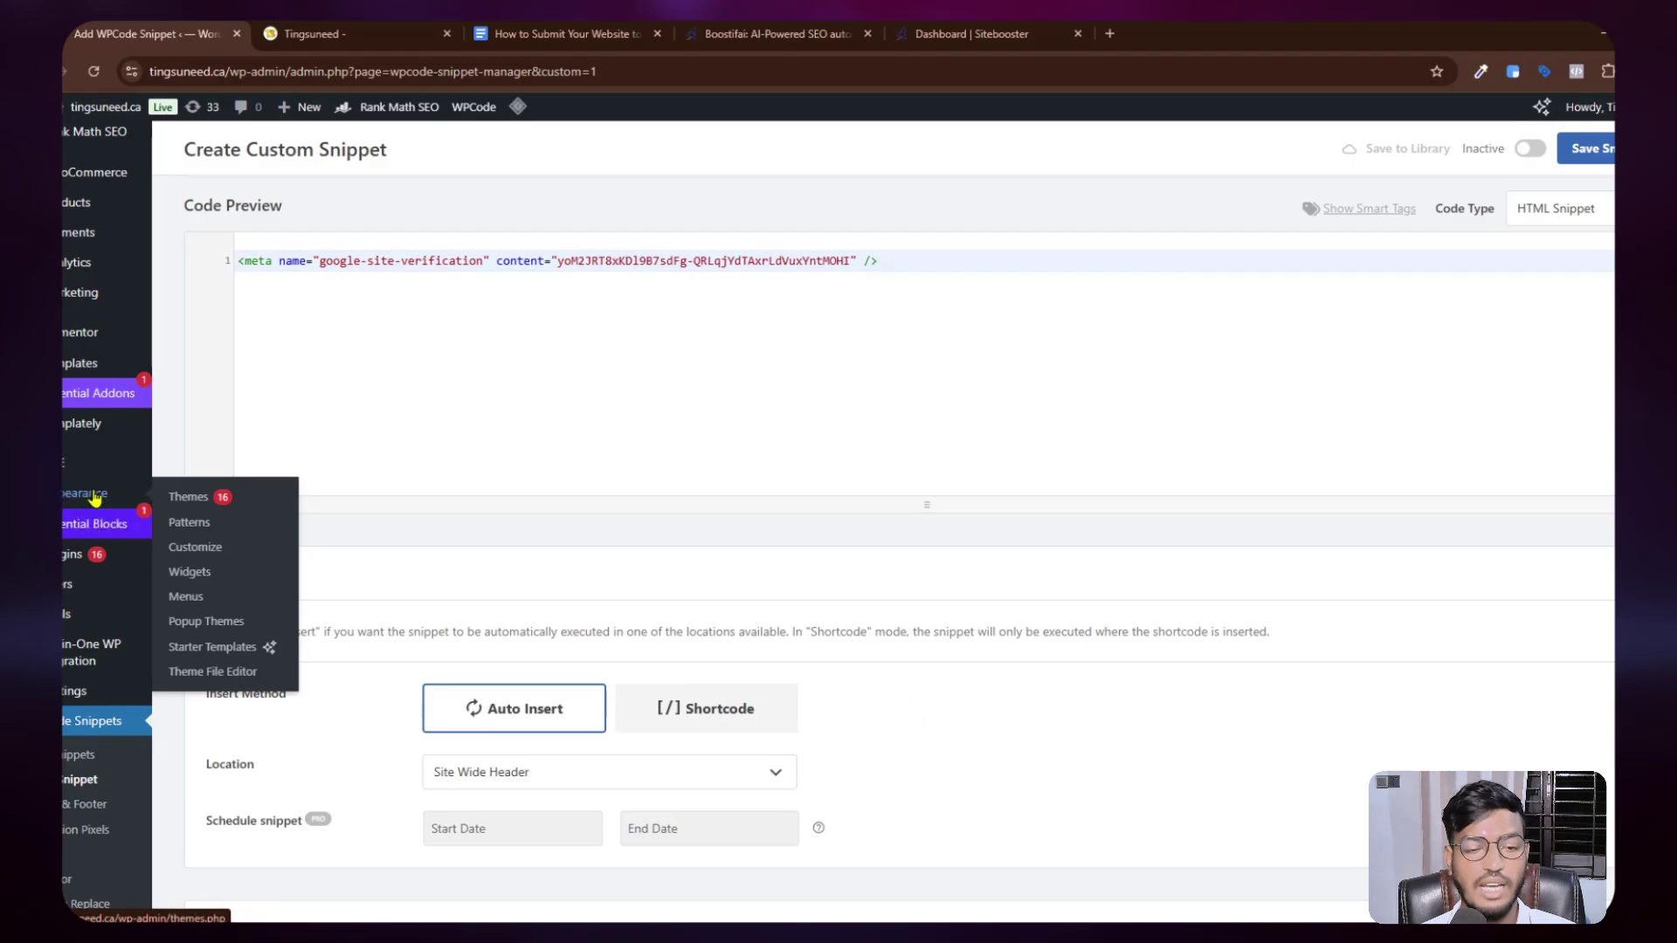
pyautogui.click(226, 672)
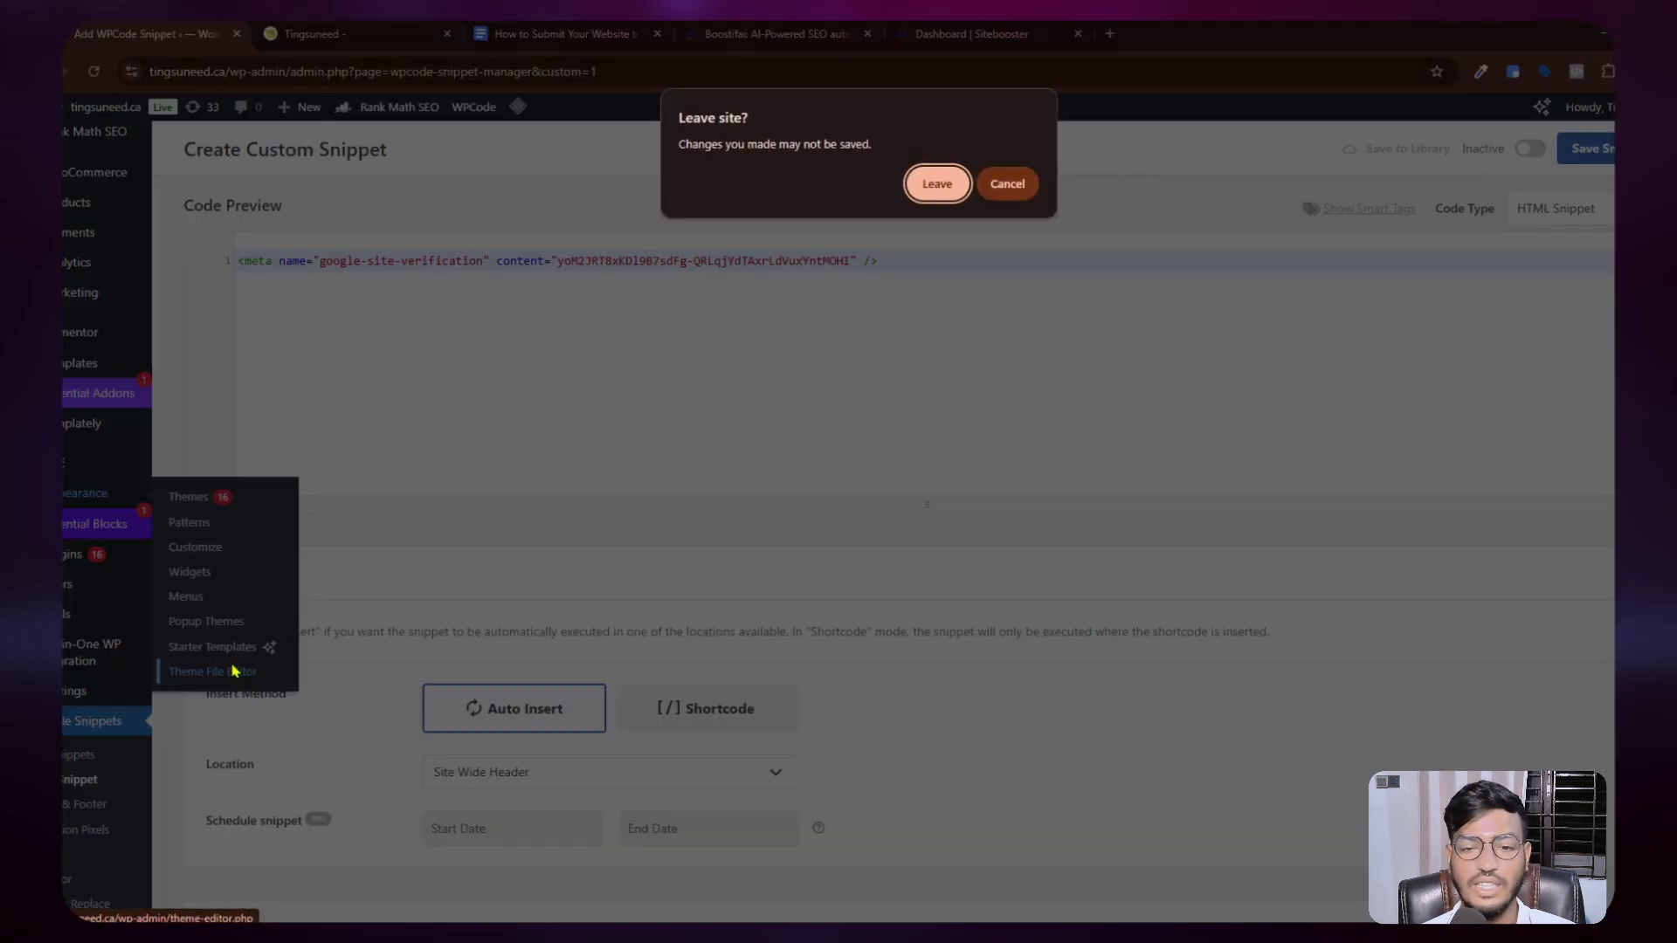
# Step: Leave the snippet page and open the Astra theme's header.php
pyautogui.click(930, 192)
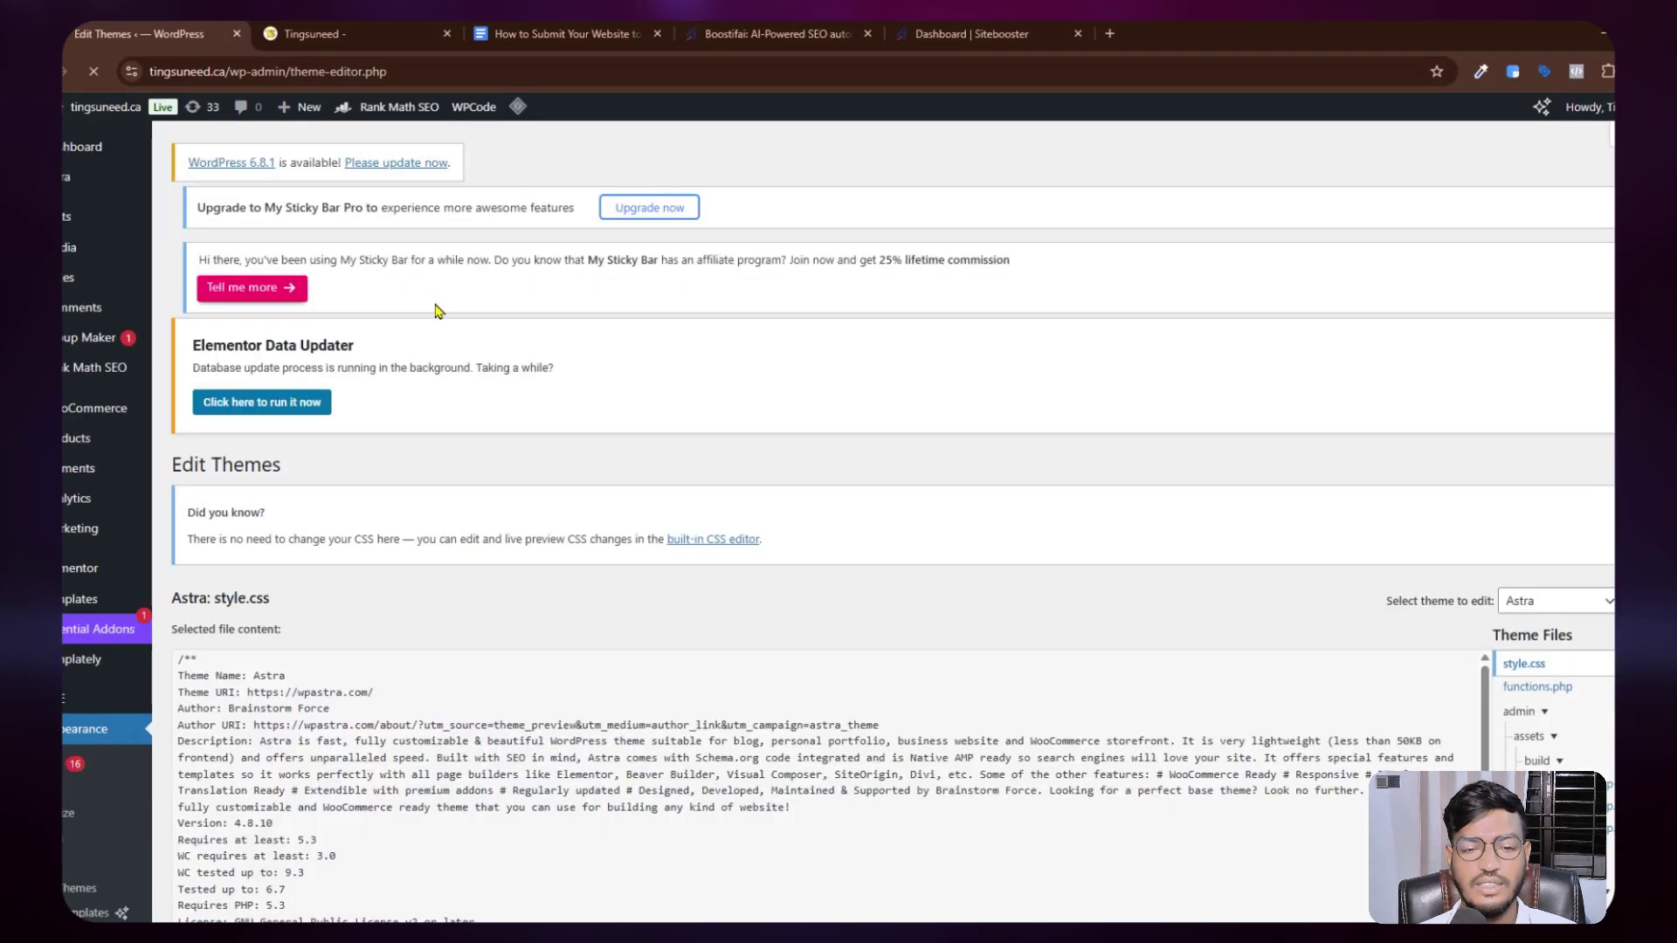
pyautogui.scroll(-5, 1588, 567)
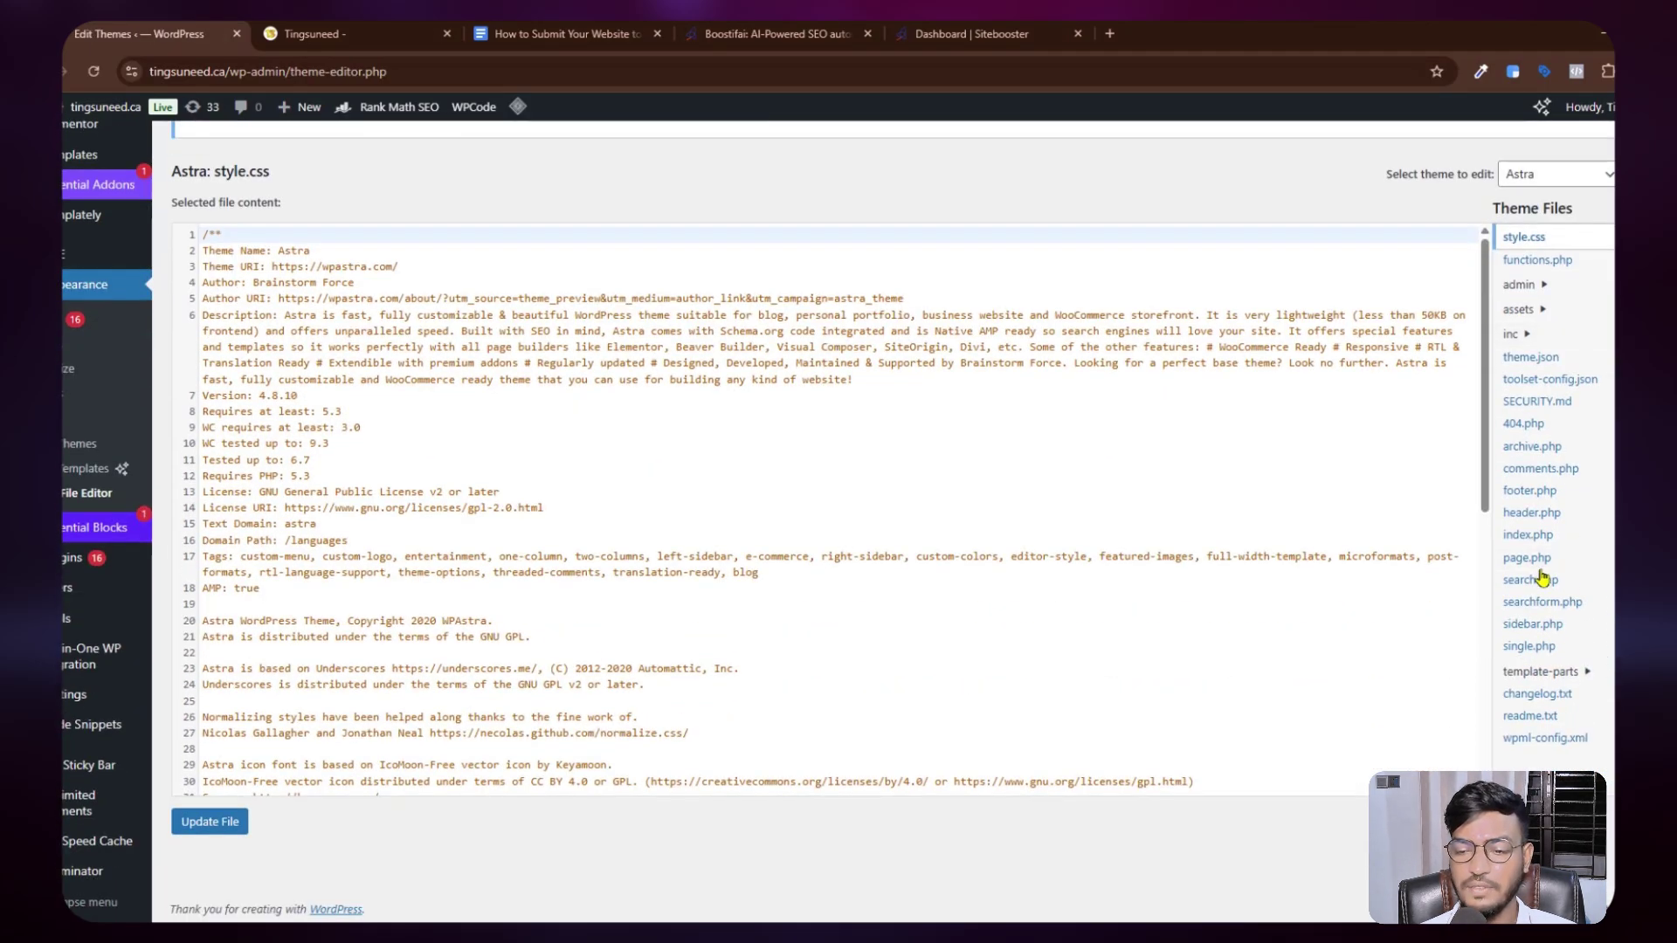
pyautogui.click(1563, 519)
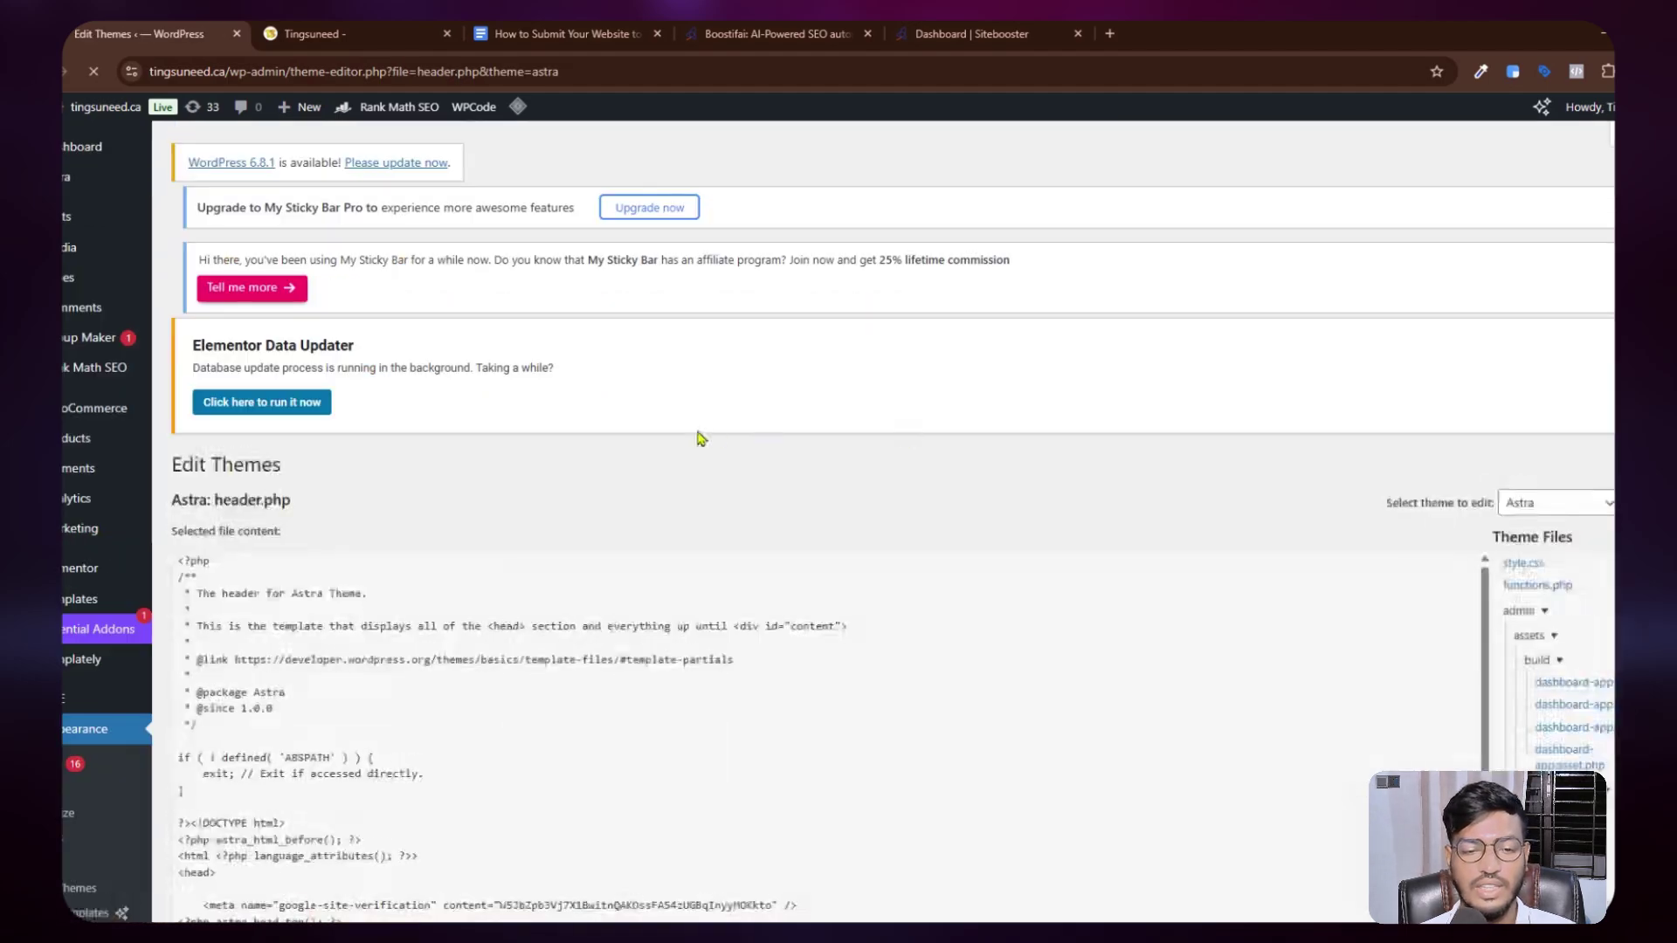
# Step: Paste the verification meta tag on line 22 after <head> and update header.php
pyautogui.click(273, 656)
pyautogui.press('Return')
pyautogui.press('Return')
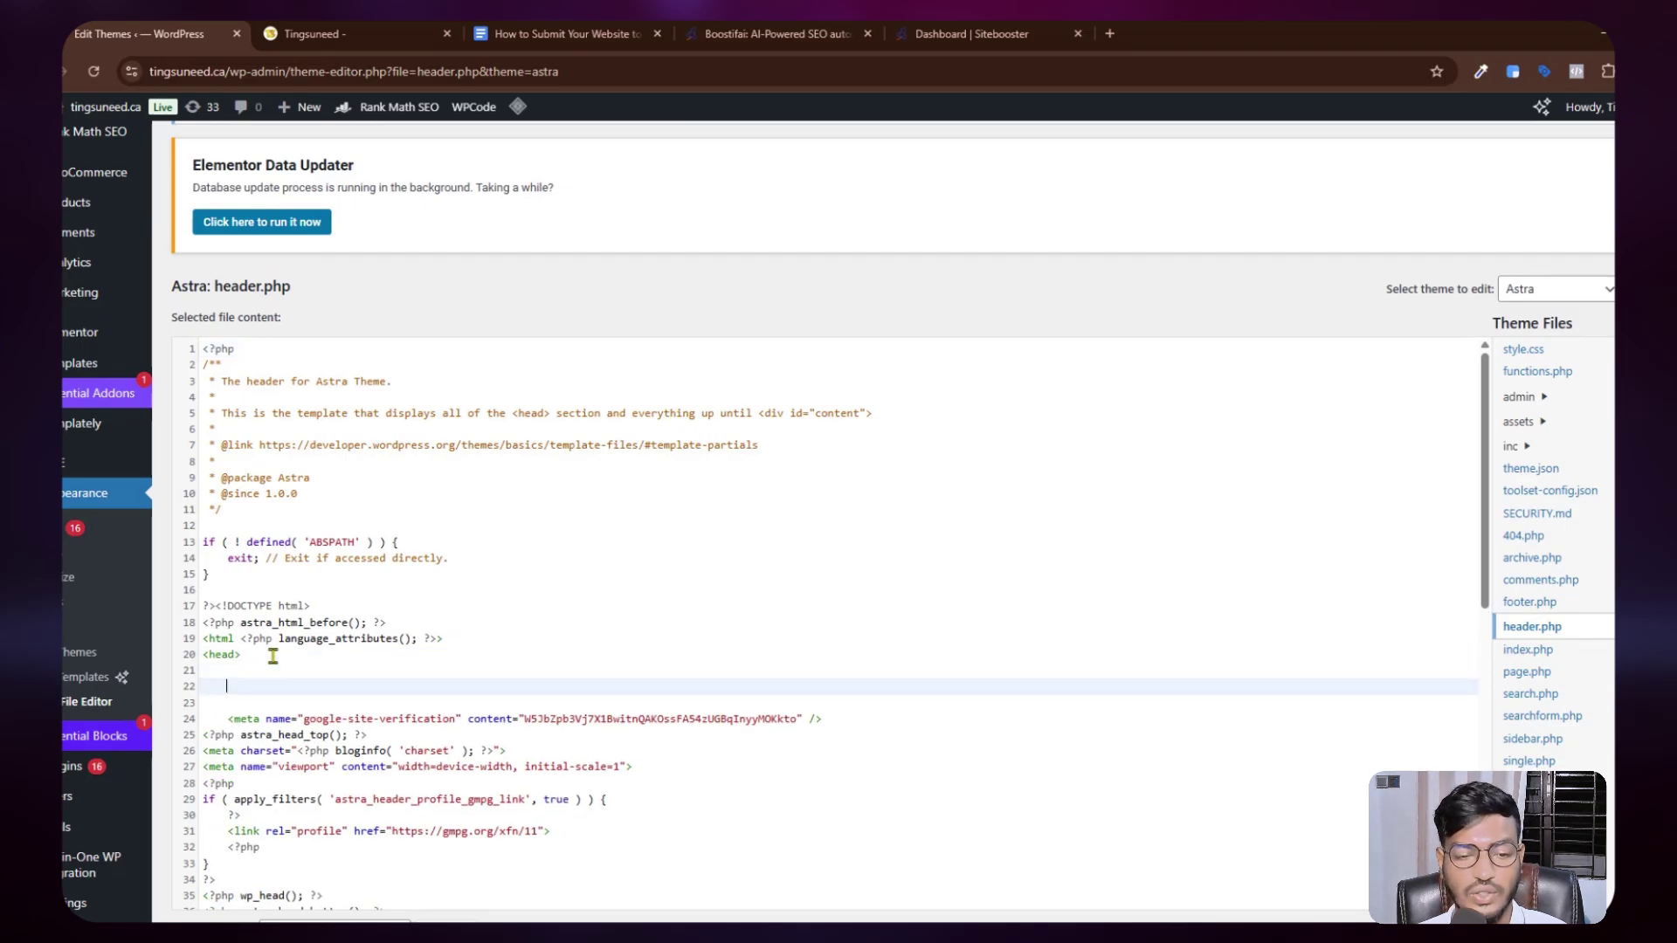
pyautogui.write('<meta name="google-site-verification" content="yoM2JRT8xKDl9B7sdFg-QRLqjYdTAxrLdVuxYntMOHI" />')
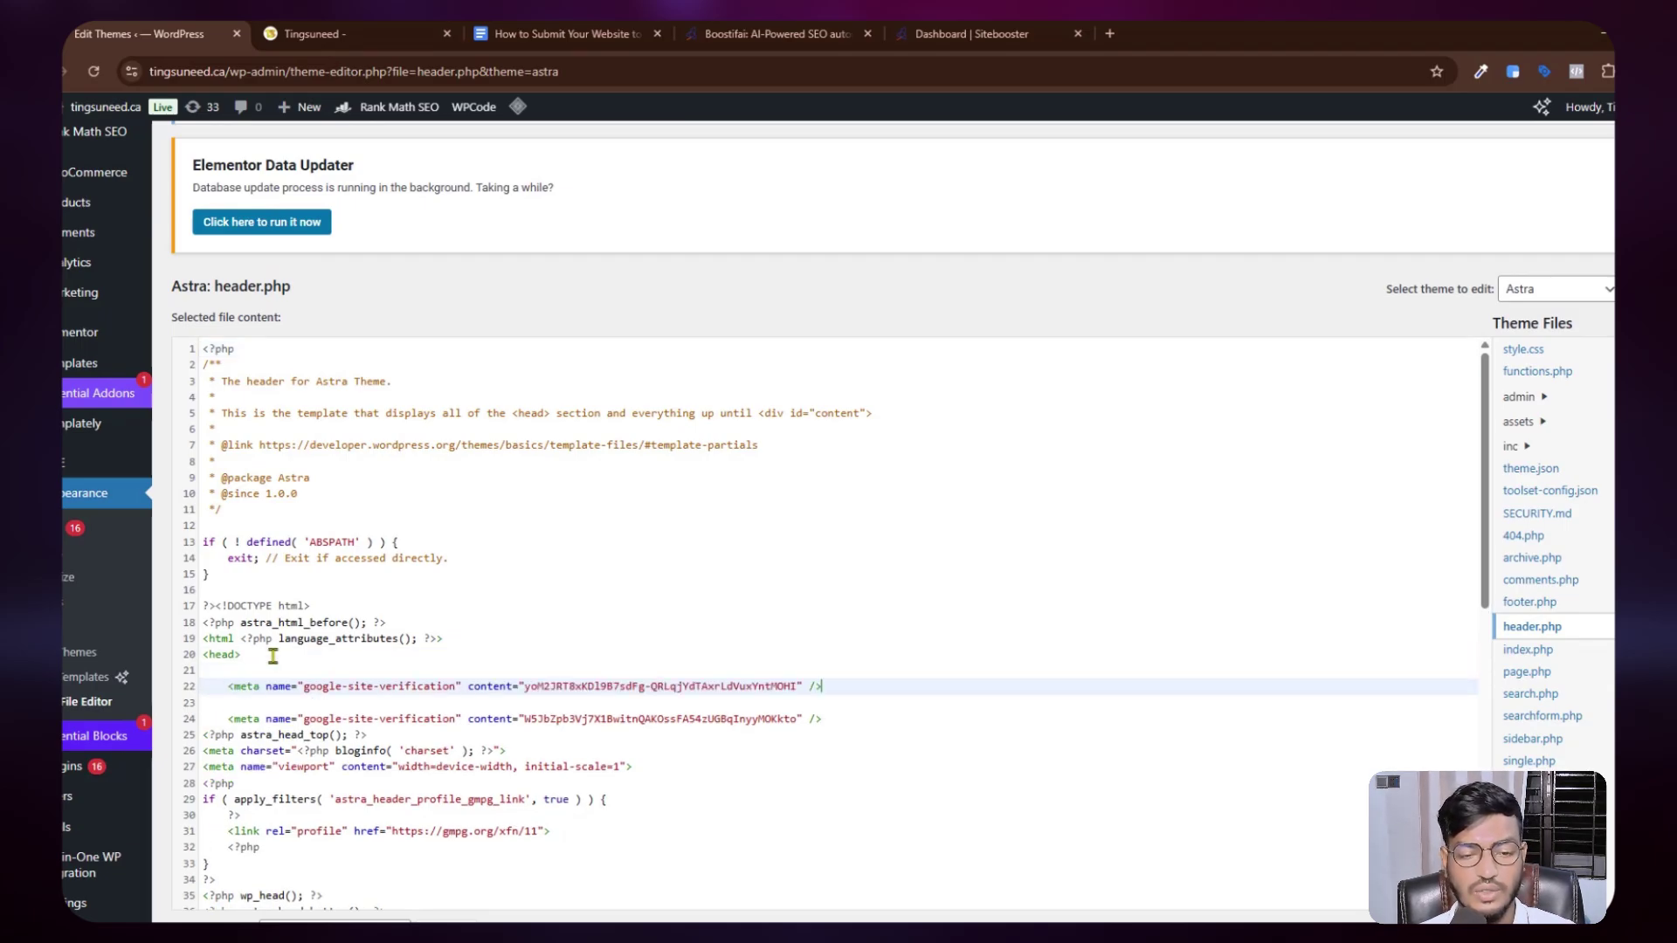
pyautogui.scroll(-3, 1519, 492)
pyautogui.click(210, 764)
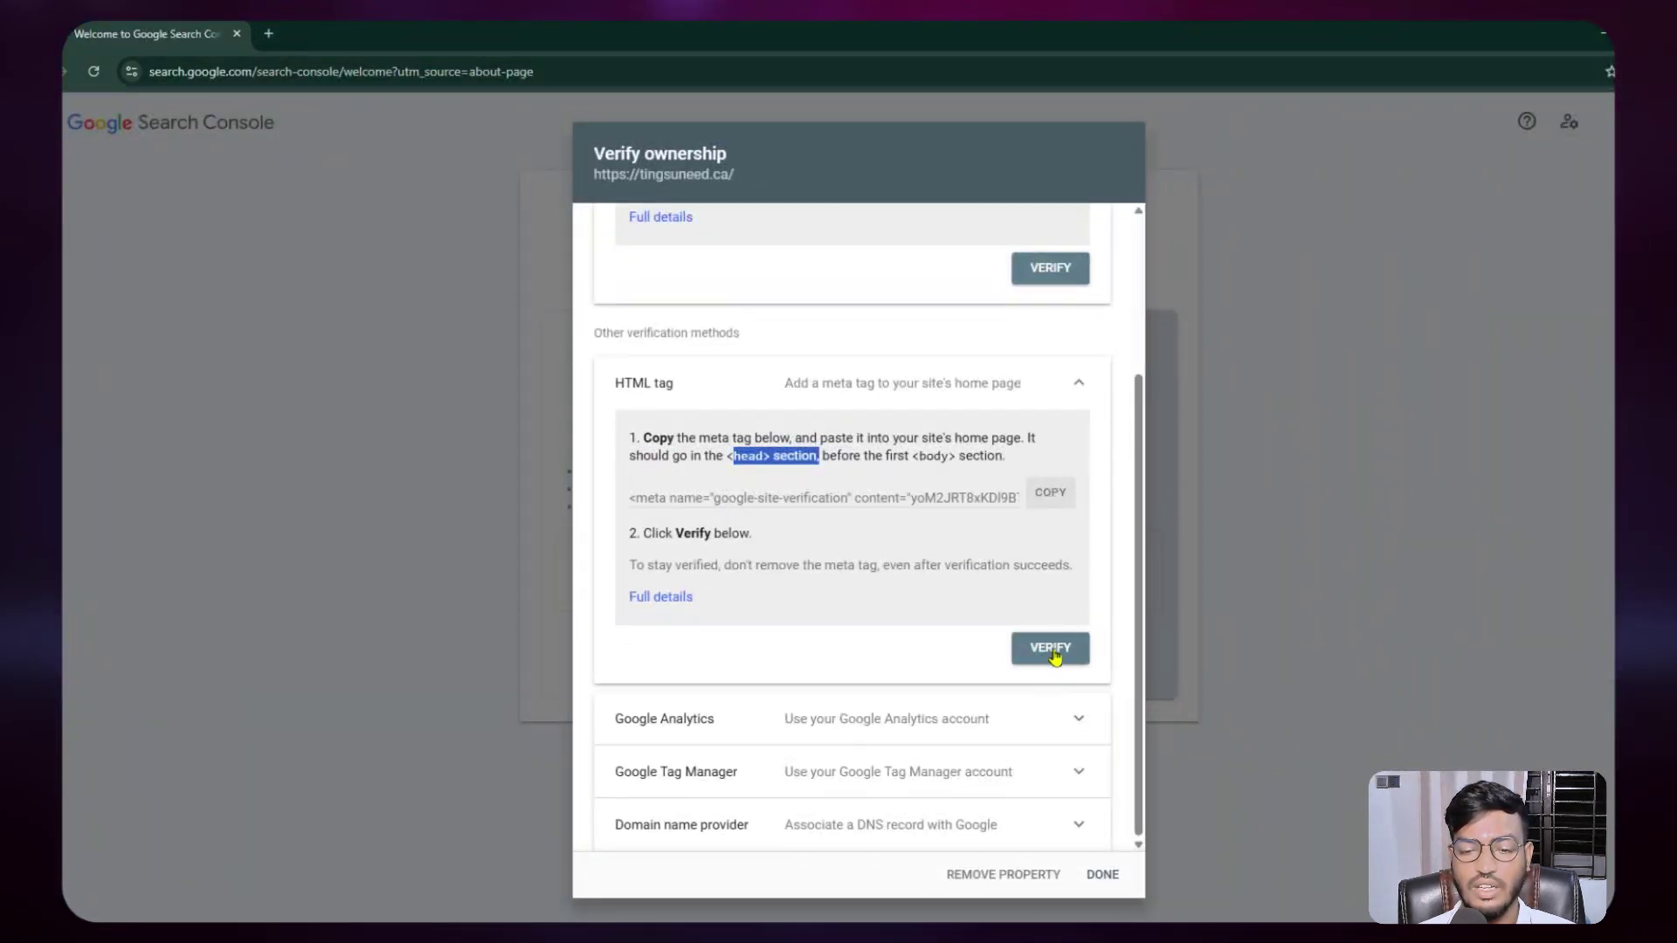
pyautogui.click(1042, 643)
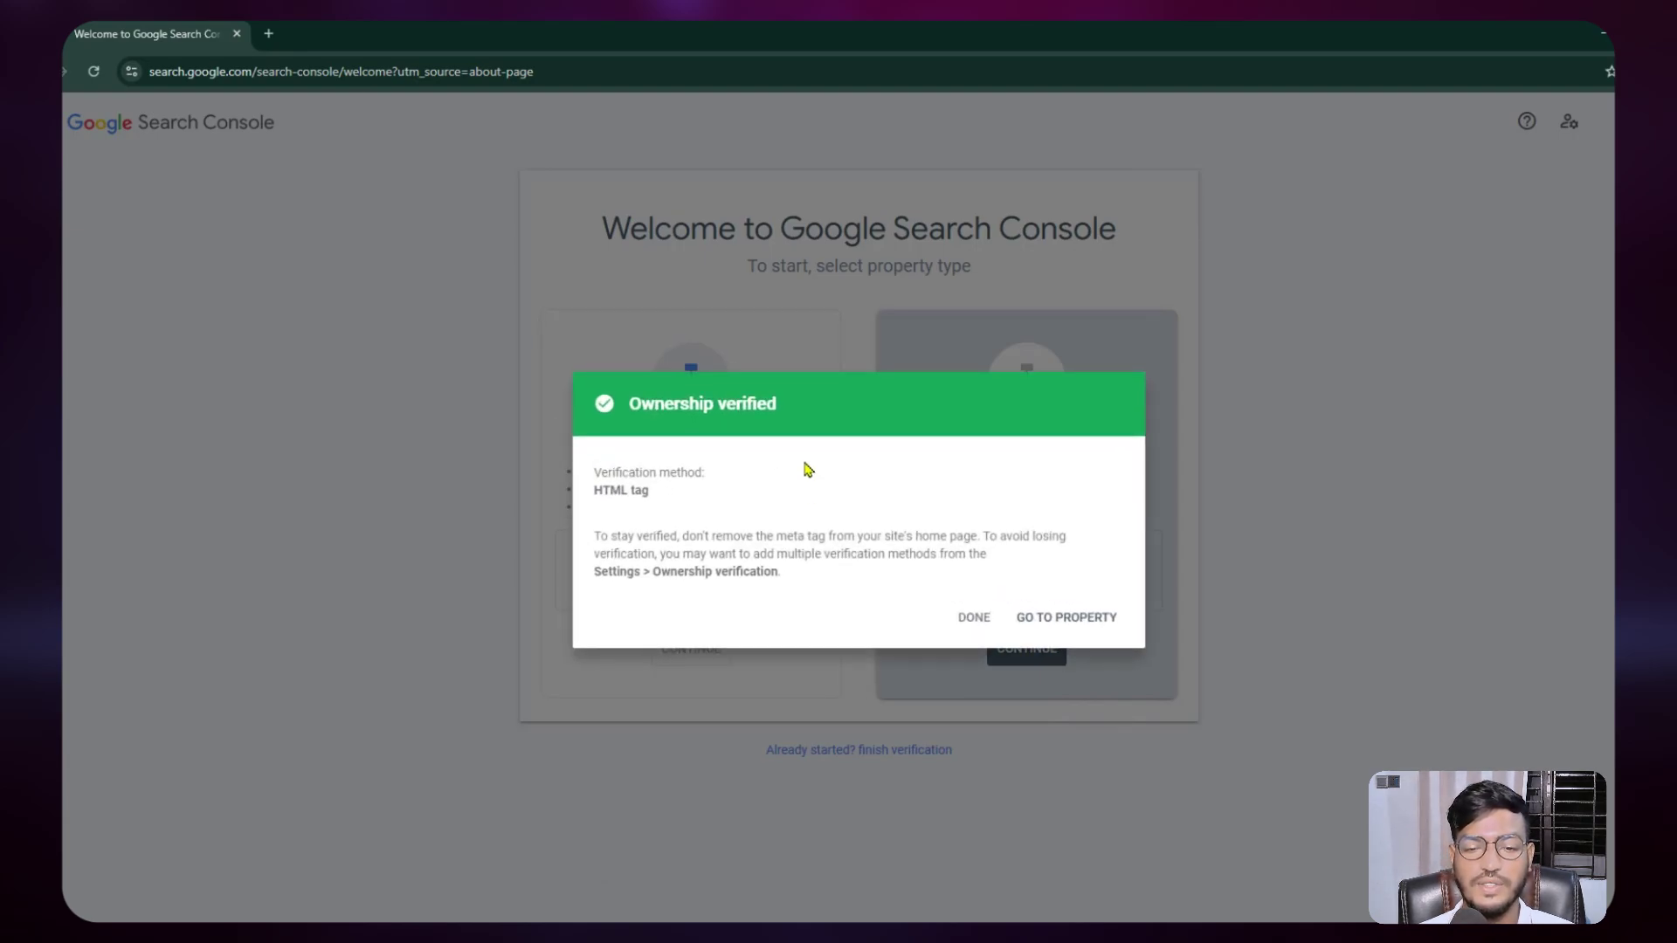
pyautogui.tripleClick(740, 401)
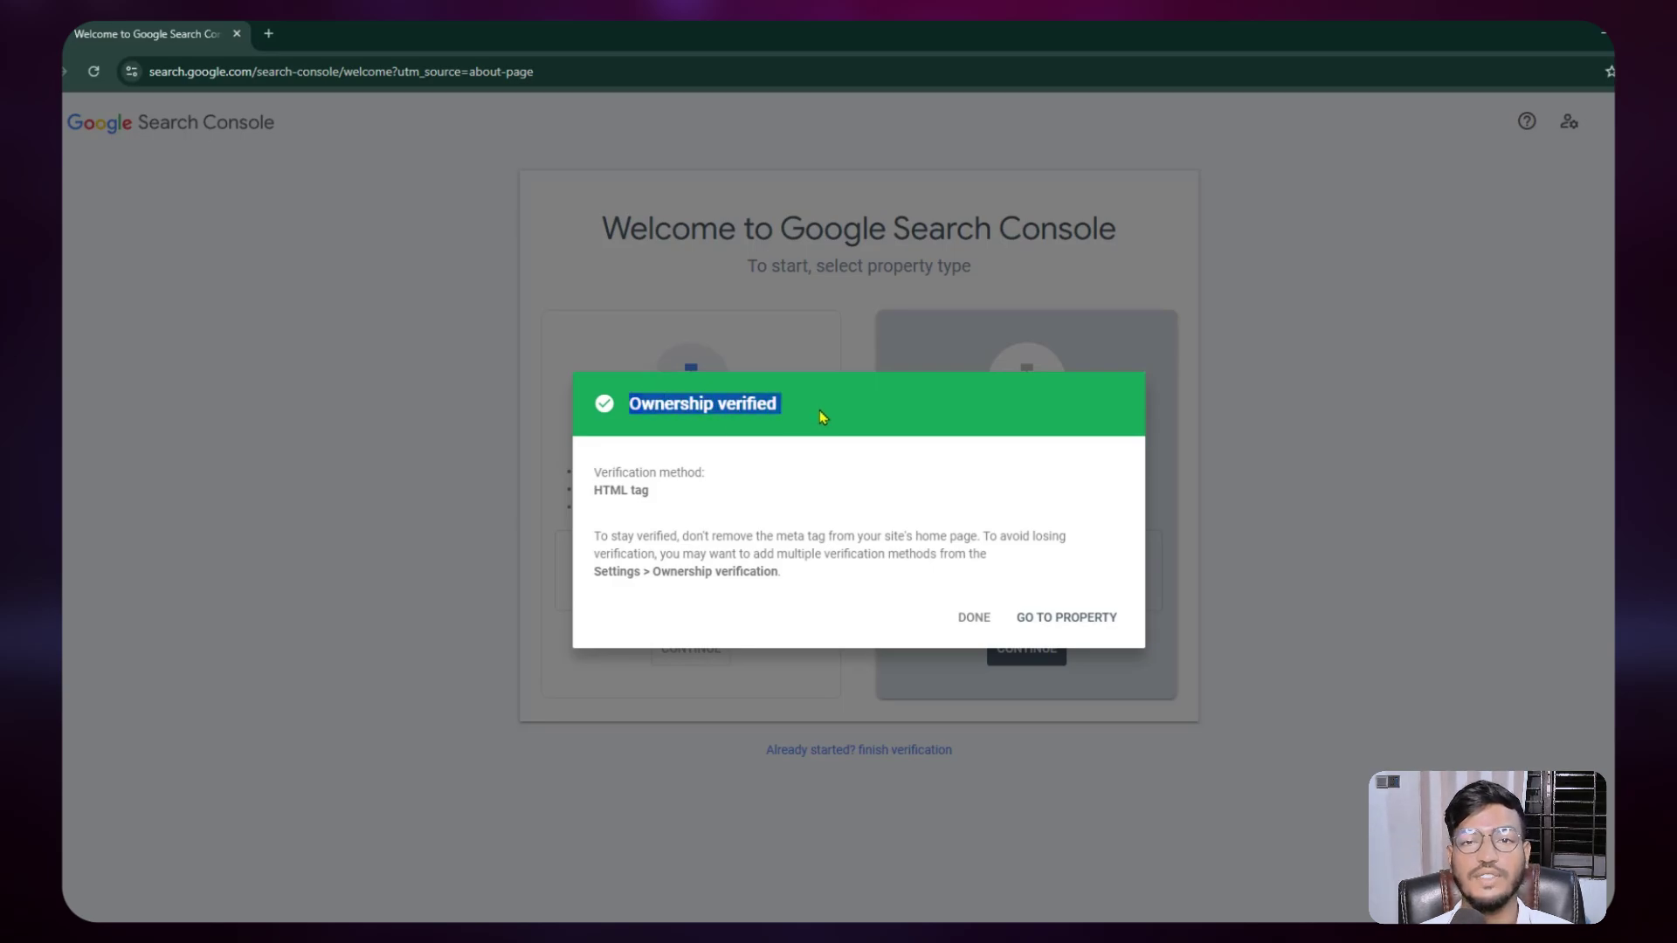
pyautogui.click(1062, 617)
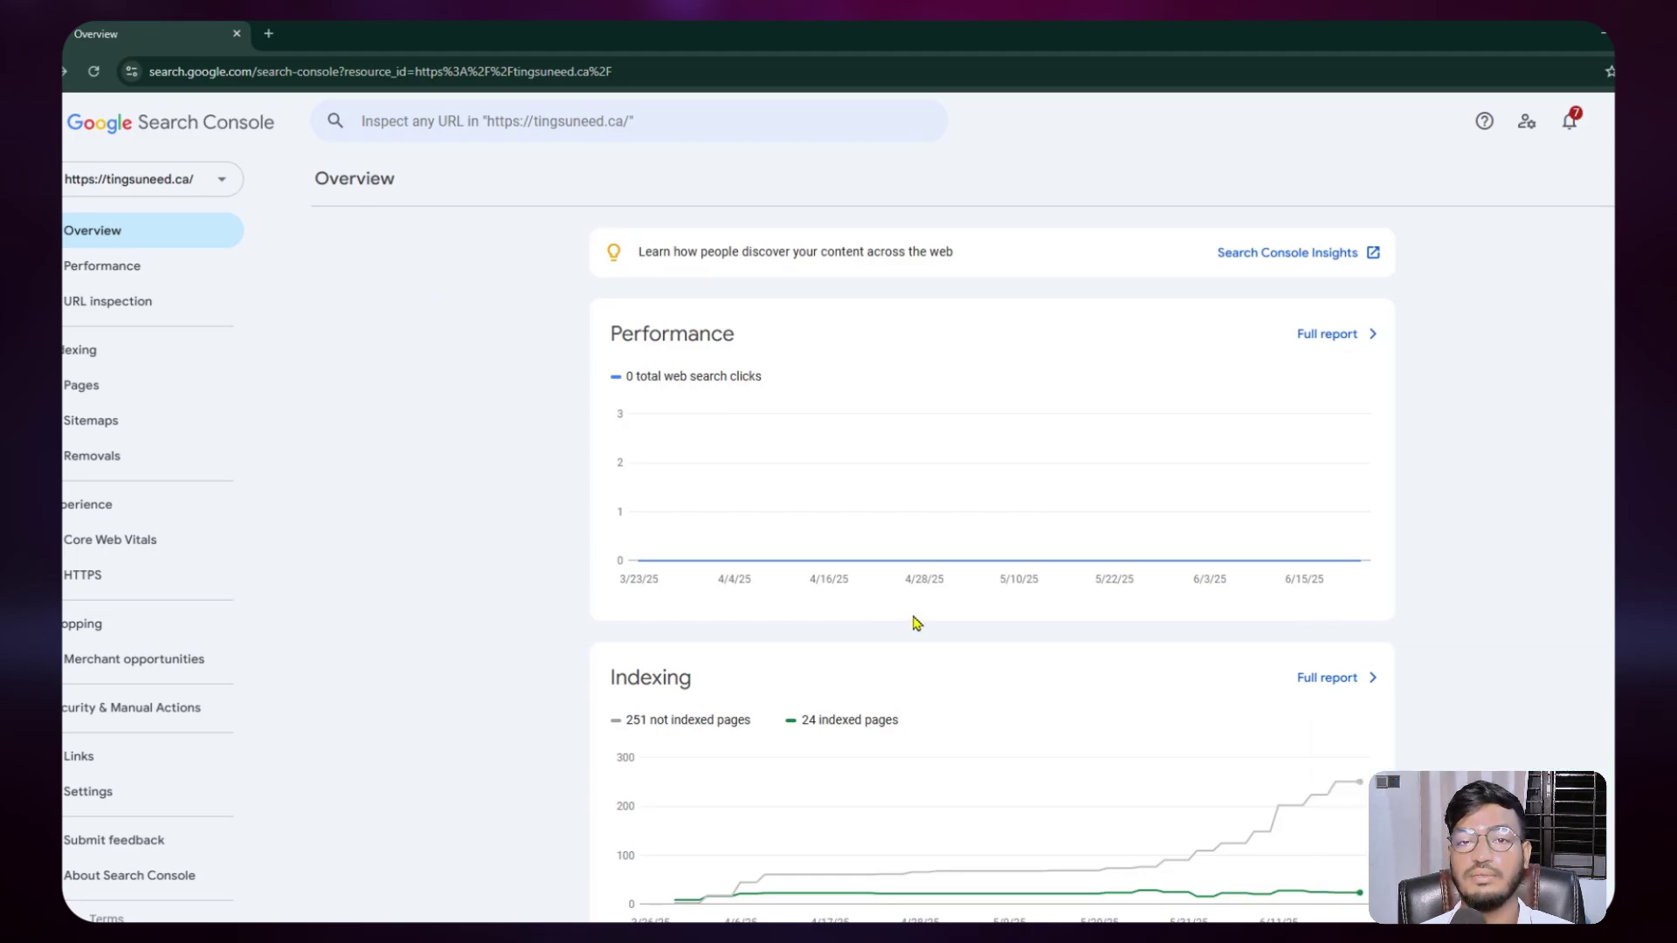
pyautogui.click(133, 306)
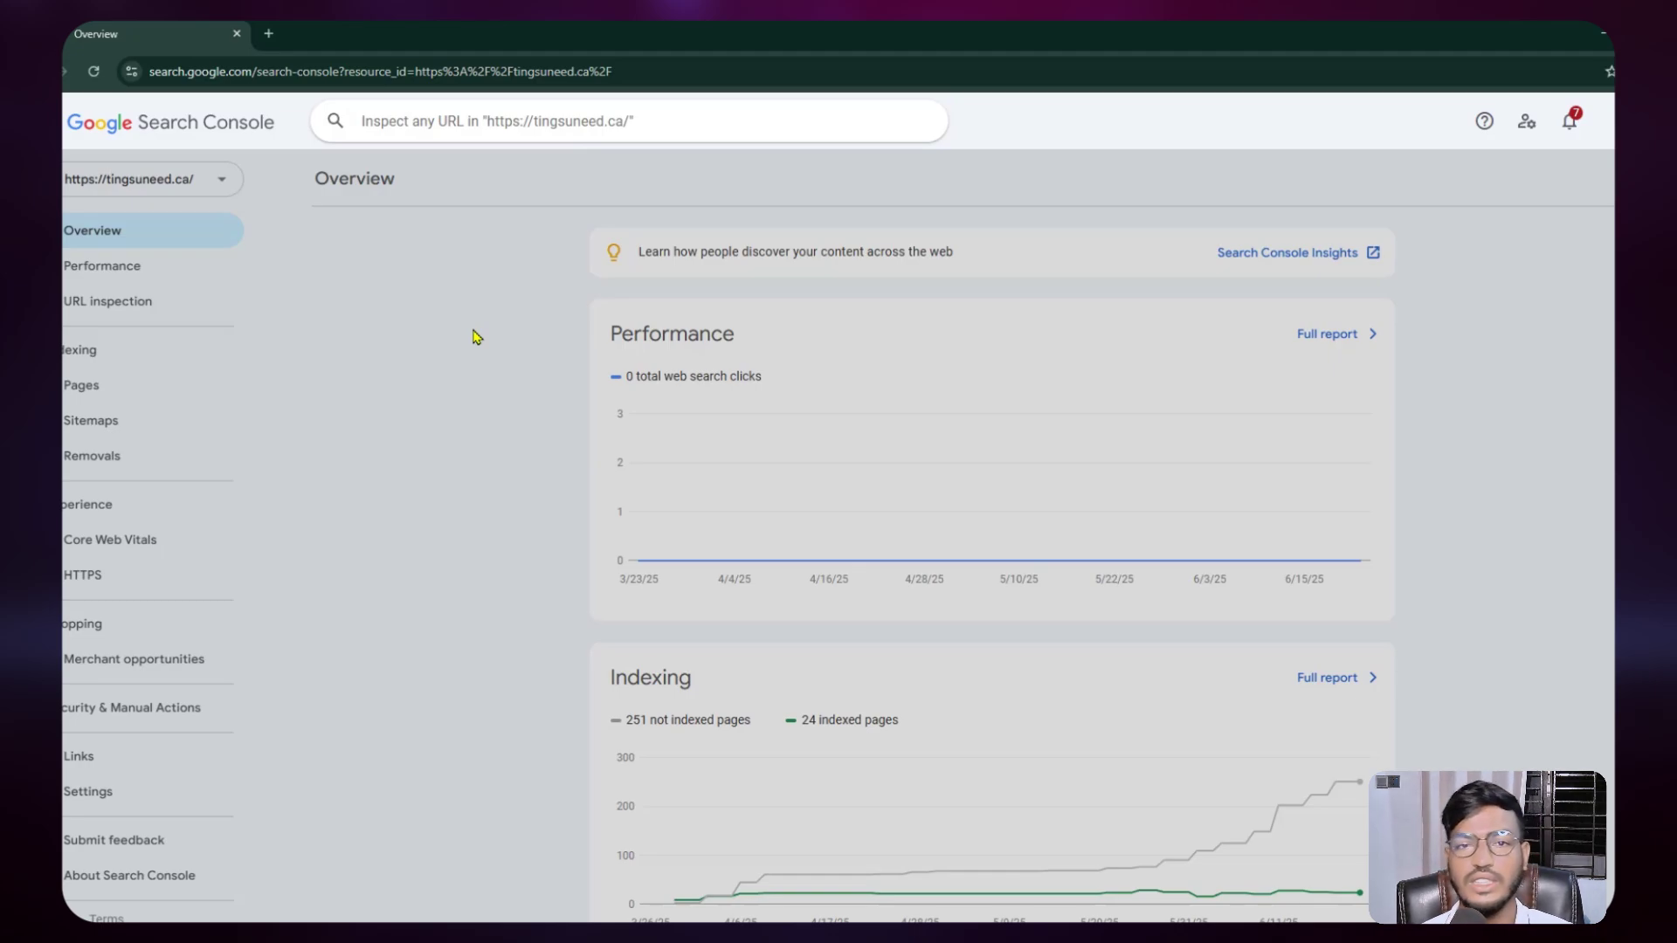
# Step: Leave URL inspection and open Page indexing, showing 251 not-indexed and 24 indexed pages
pyautogui.click(473, 336)
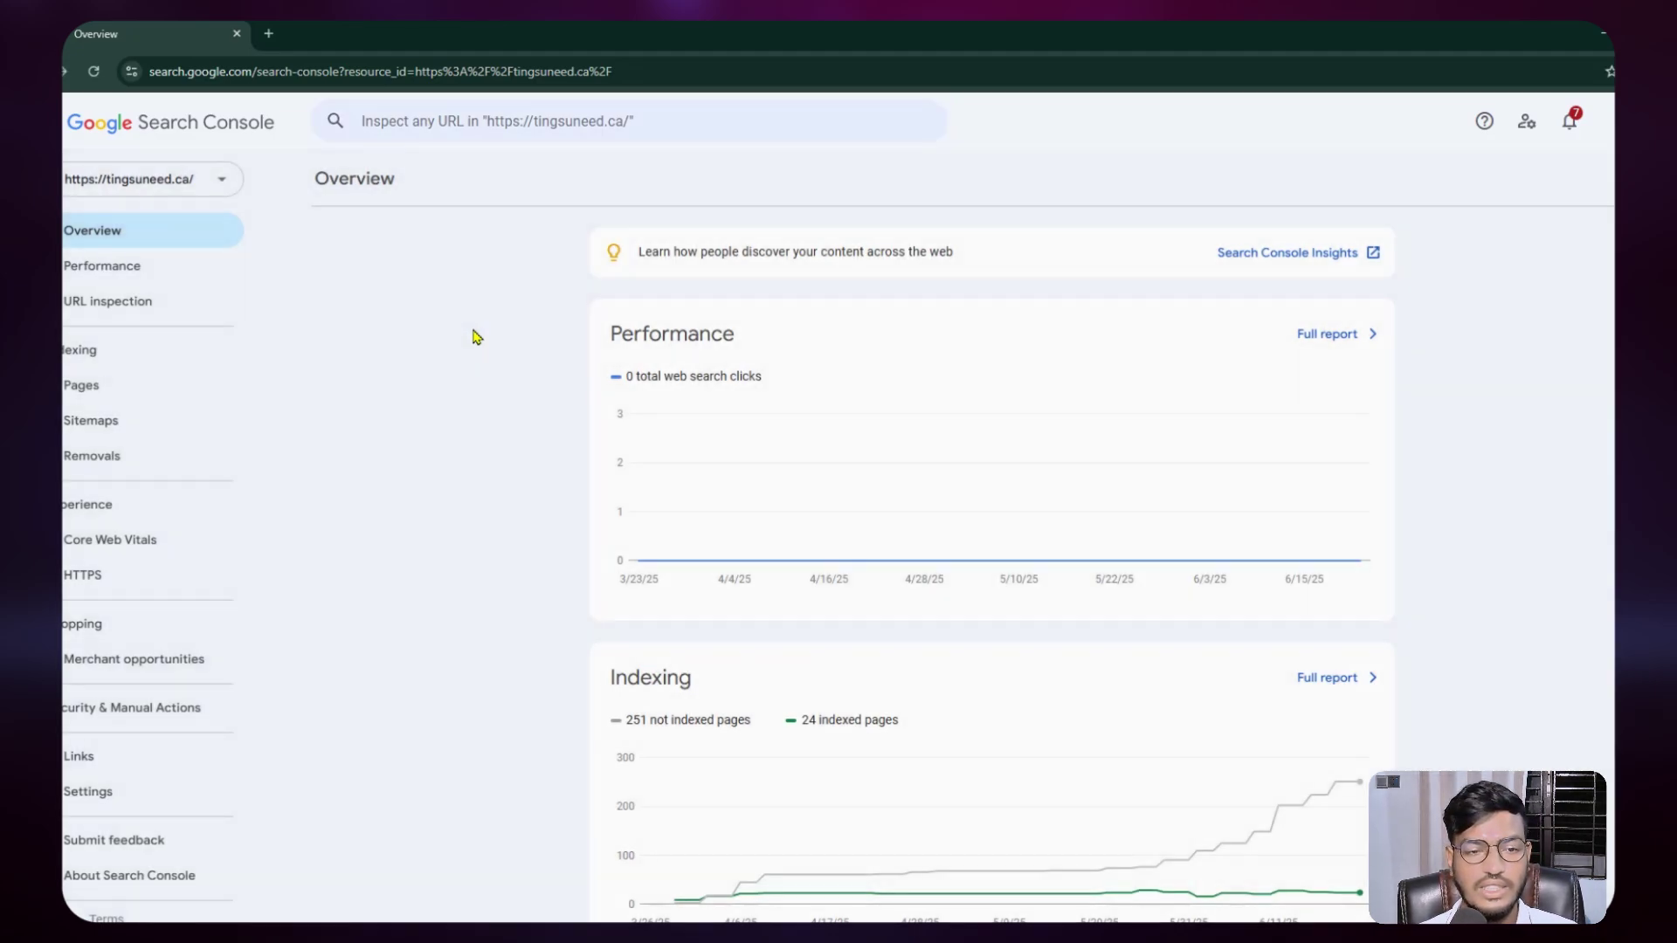
pyautogui.click(112, 400)
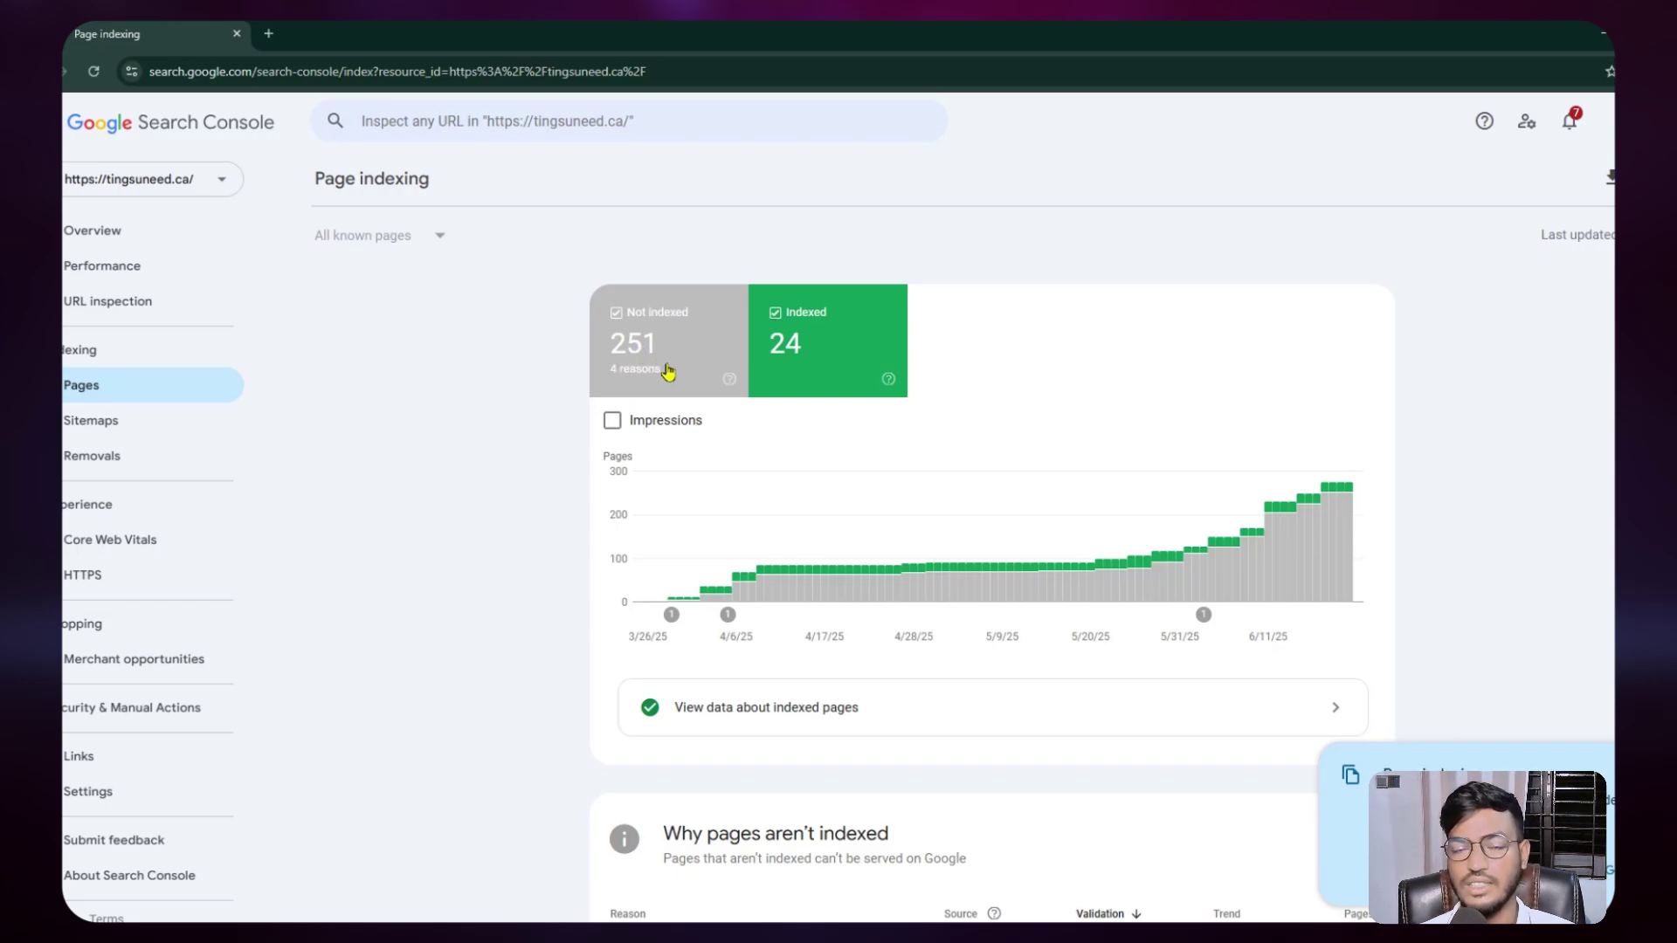
# Step: Submit 'xl' as a new sitemap on the Sitemaps page and dismiss the success message
pyautogui.click(137, 430)
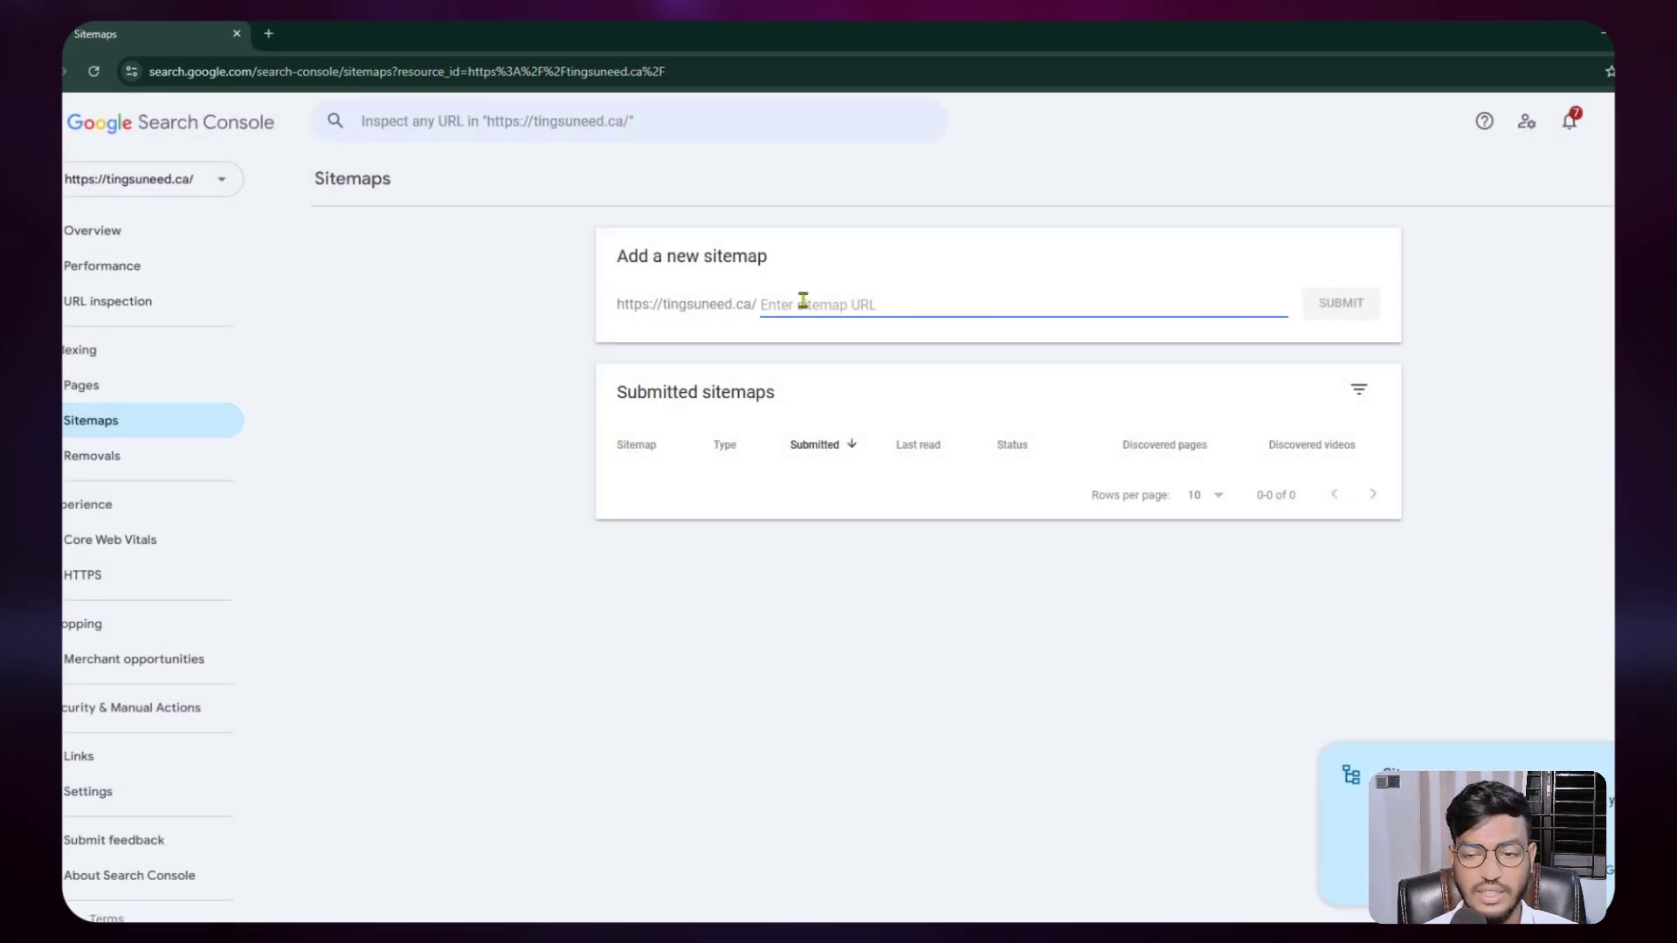
pyautogui.write('x')
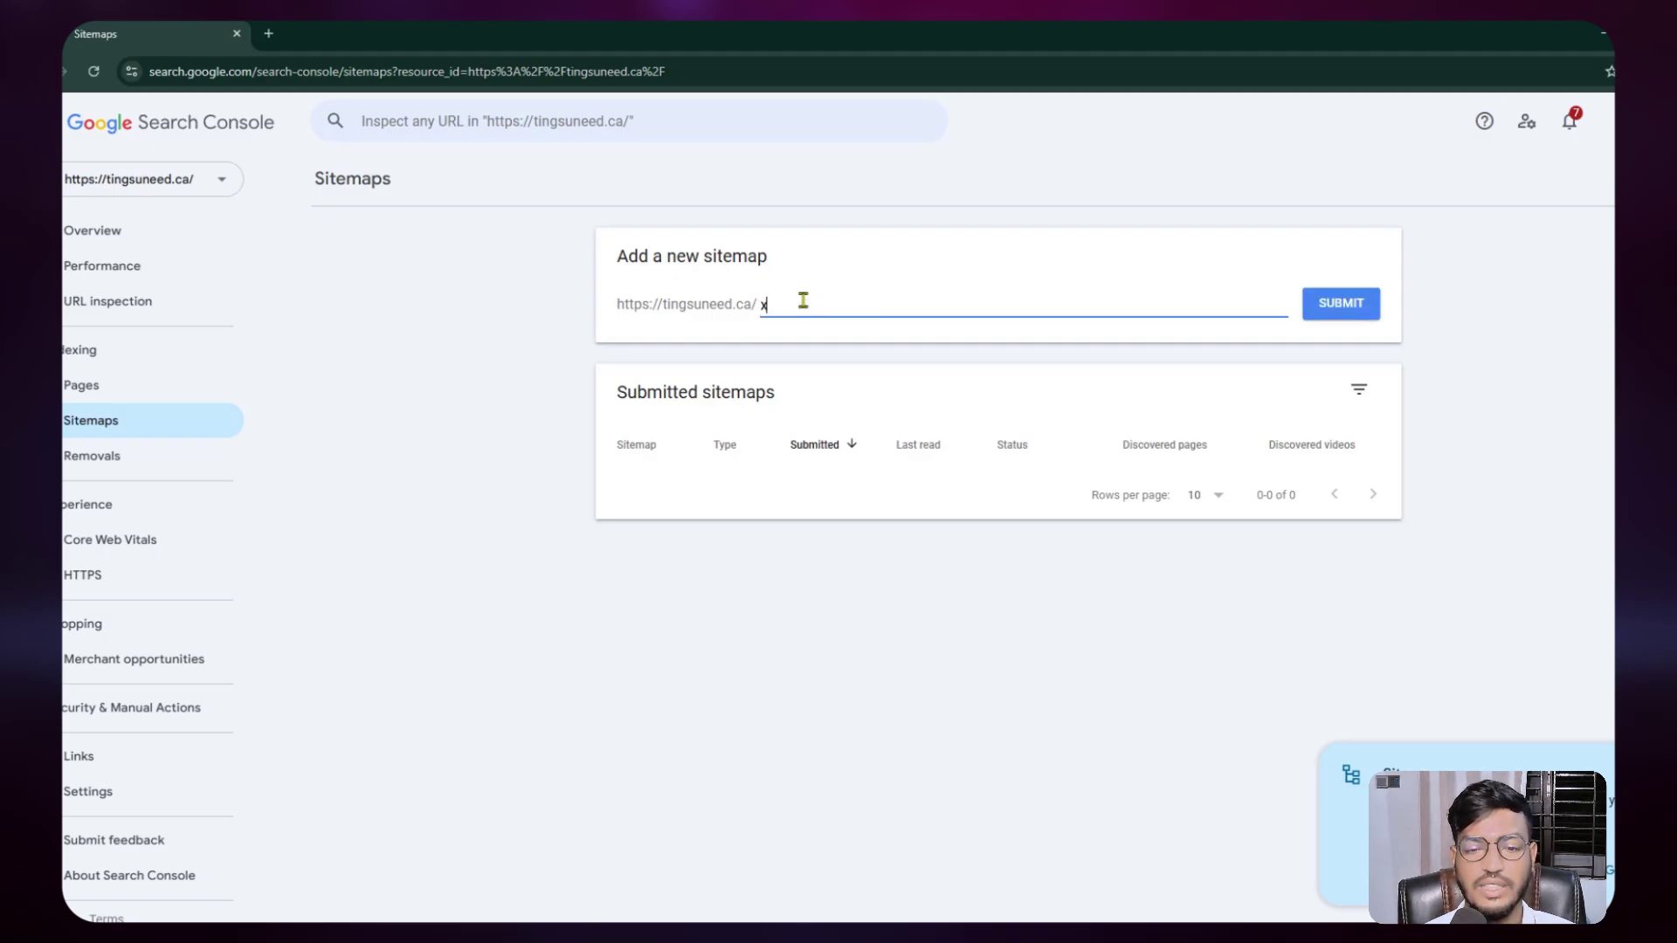
pyautogui.write('l')
pyautogui.click(1360, 310)
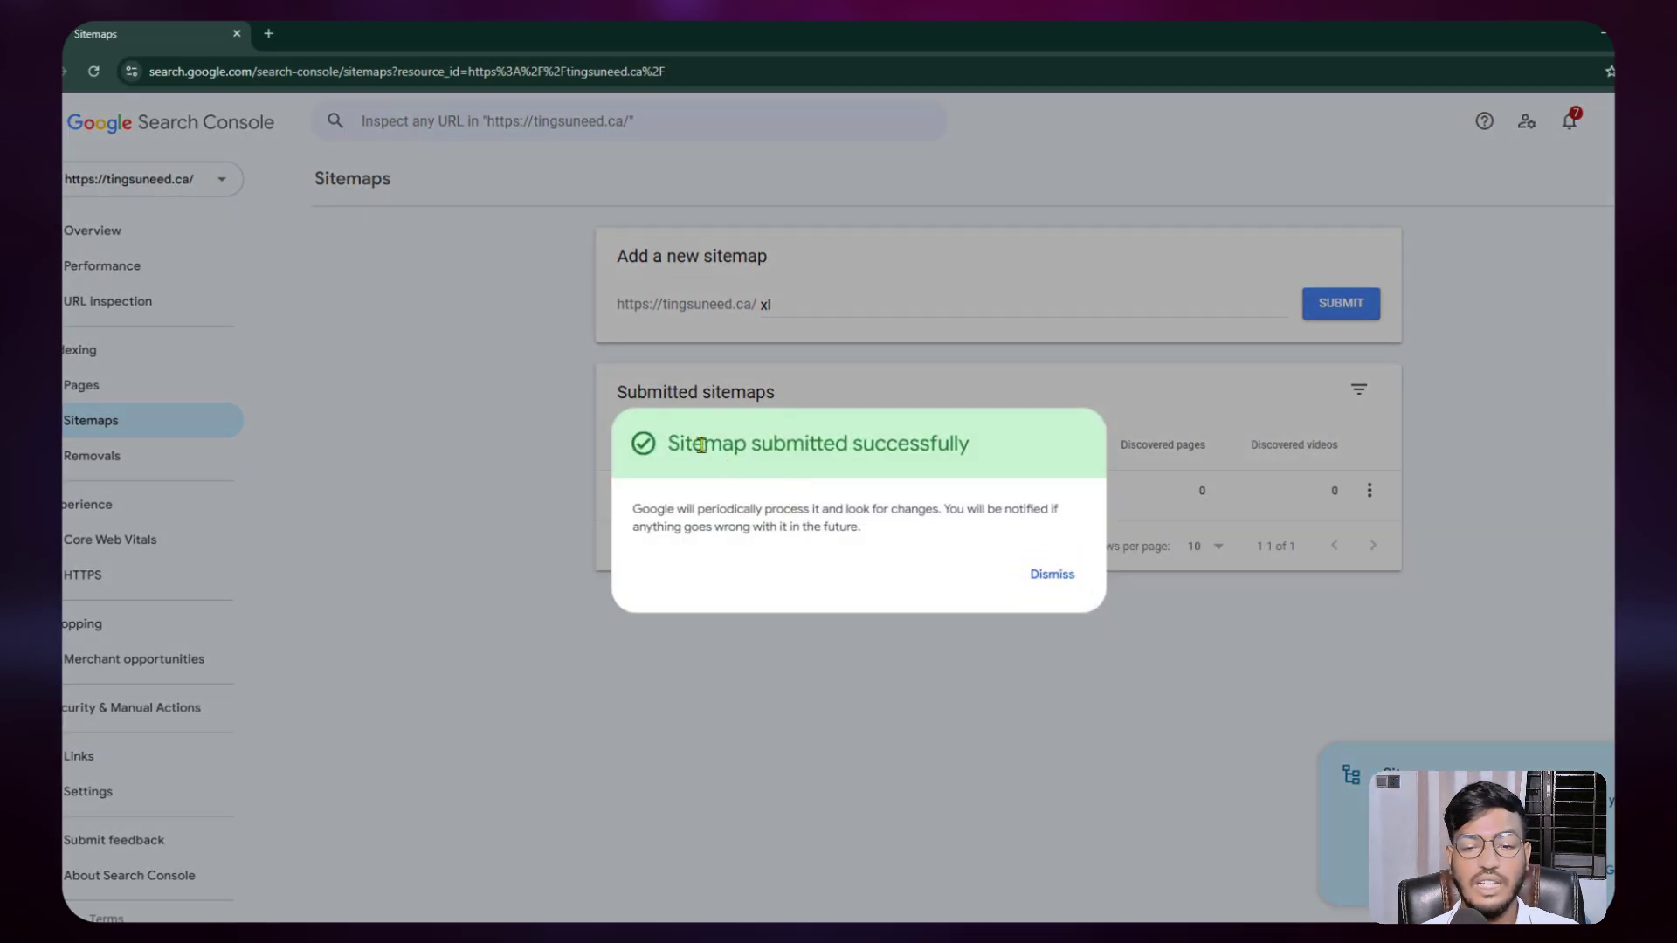
pyautogui.moveTo(694, 444); pyautogui.dragTo(942, 436)
pyautogui.click(1037, 538)
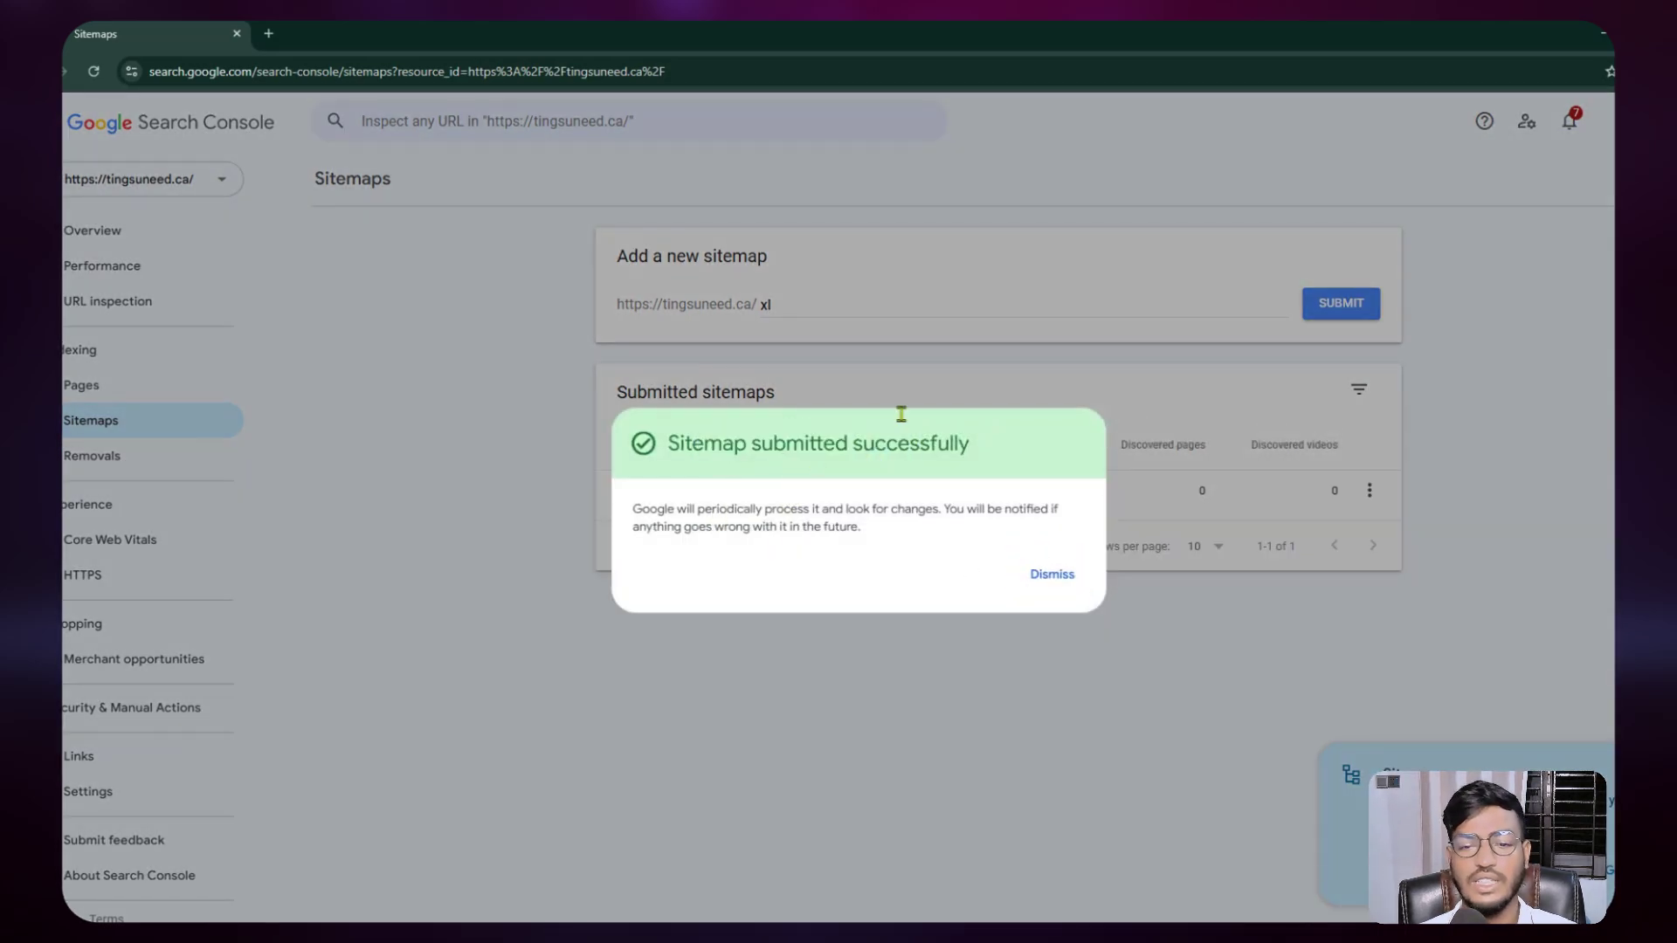
pyautogui.click(1065, 306)
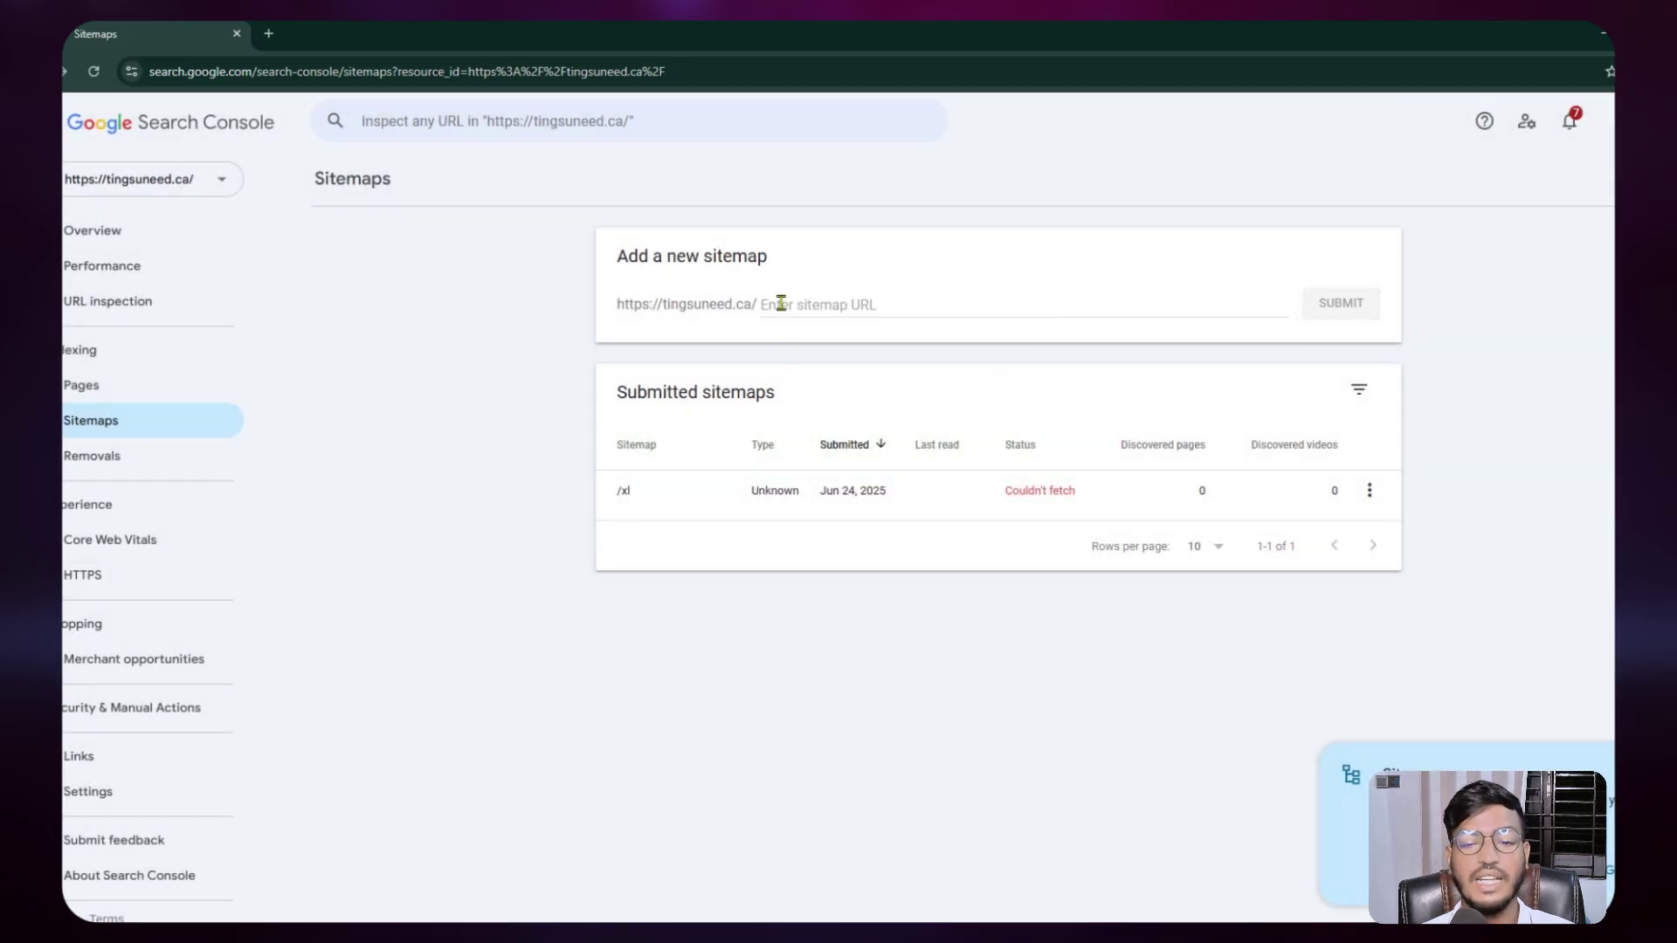
# Step: Inspect the /xl sitemap's 404 General HTTP error, then check the empty Removals page
pyautogui.click(775, 506)
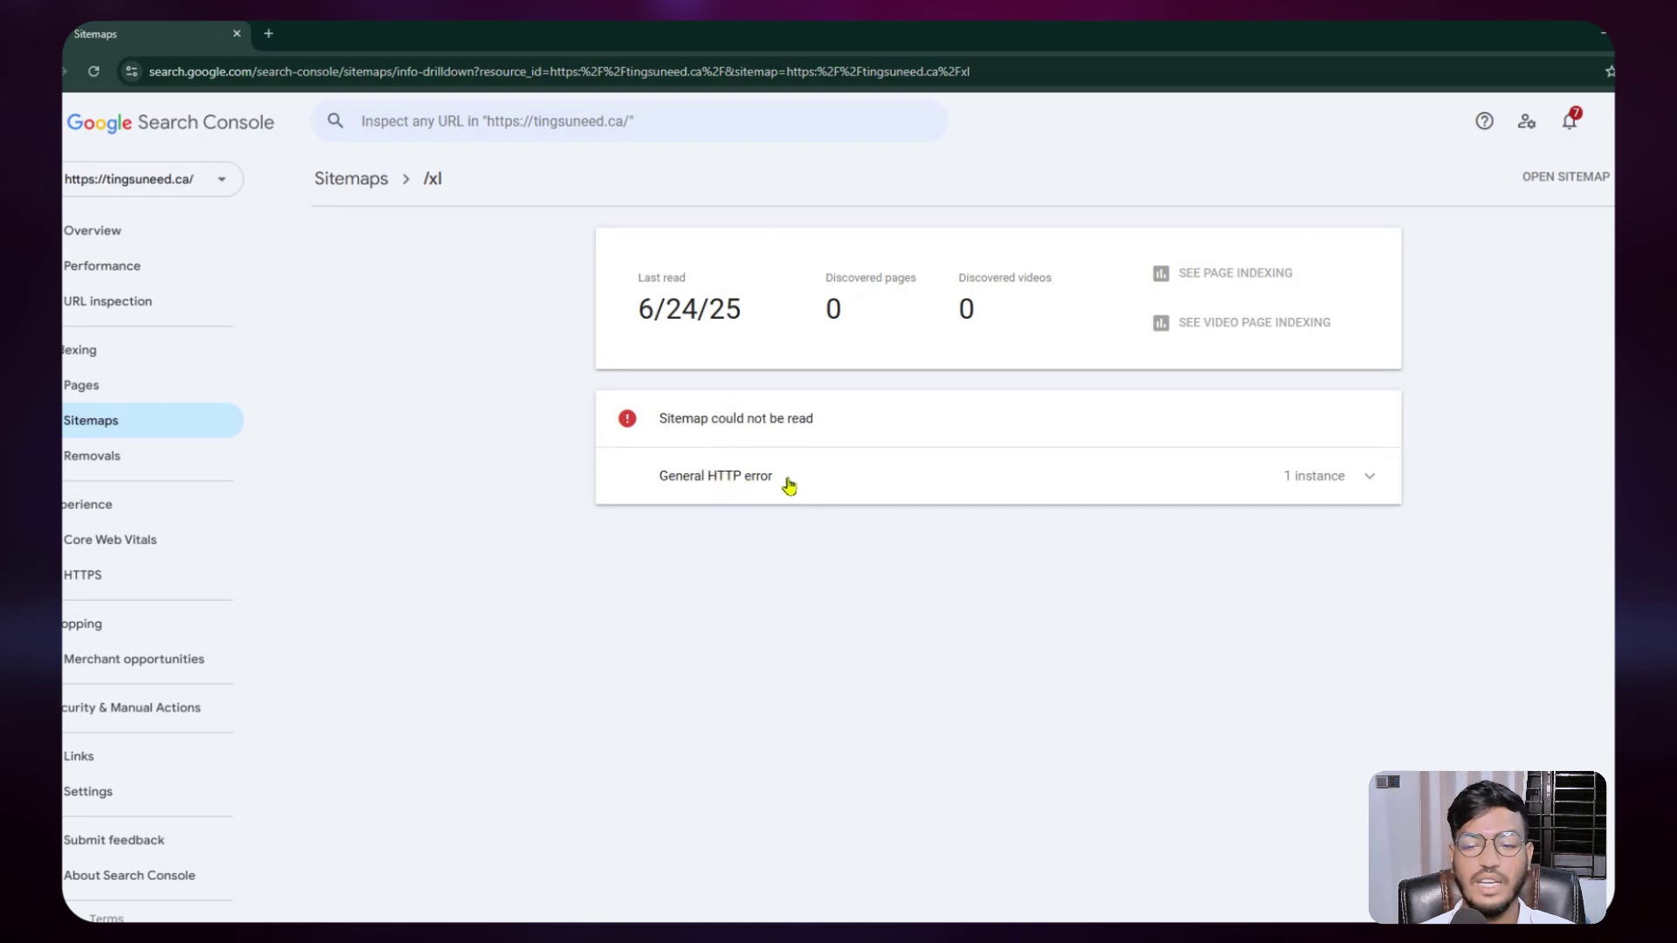
pyautogui.click(788, 484)
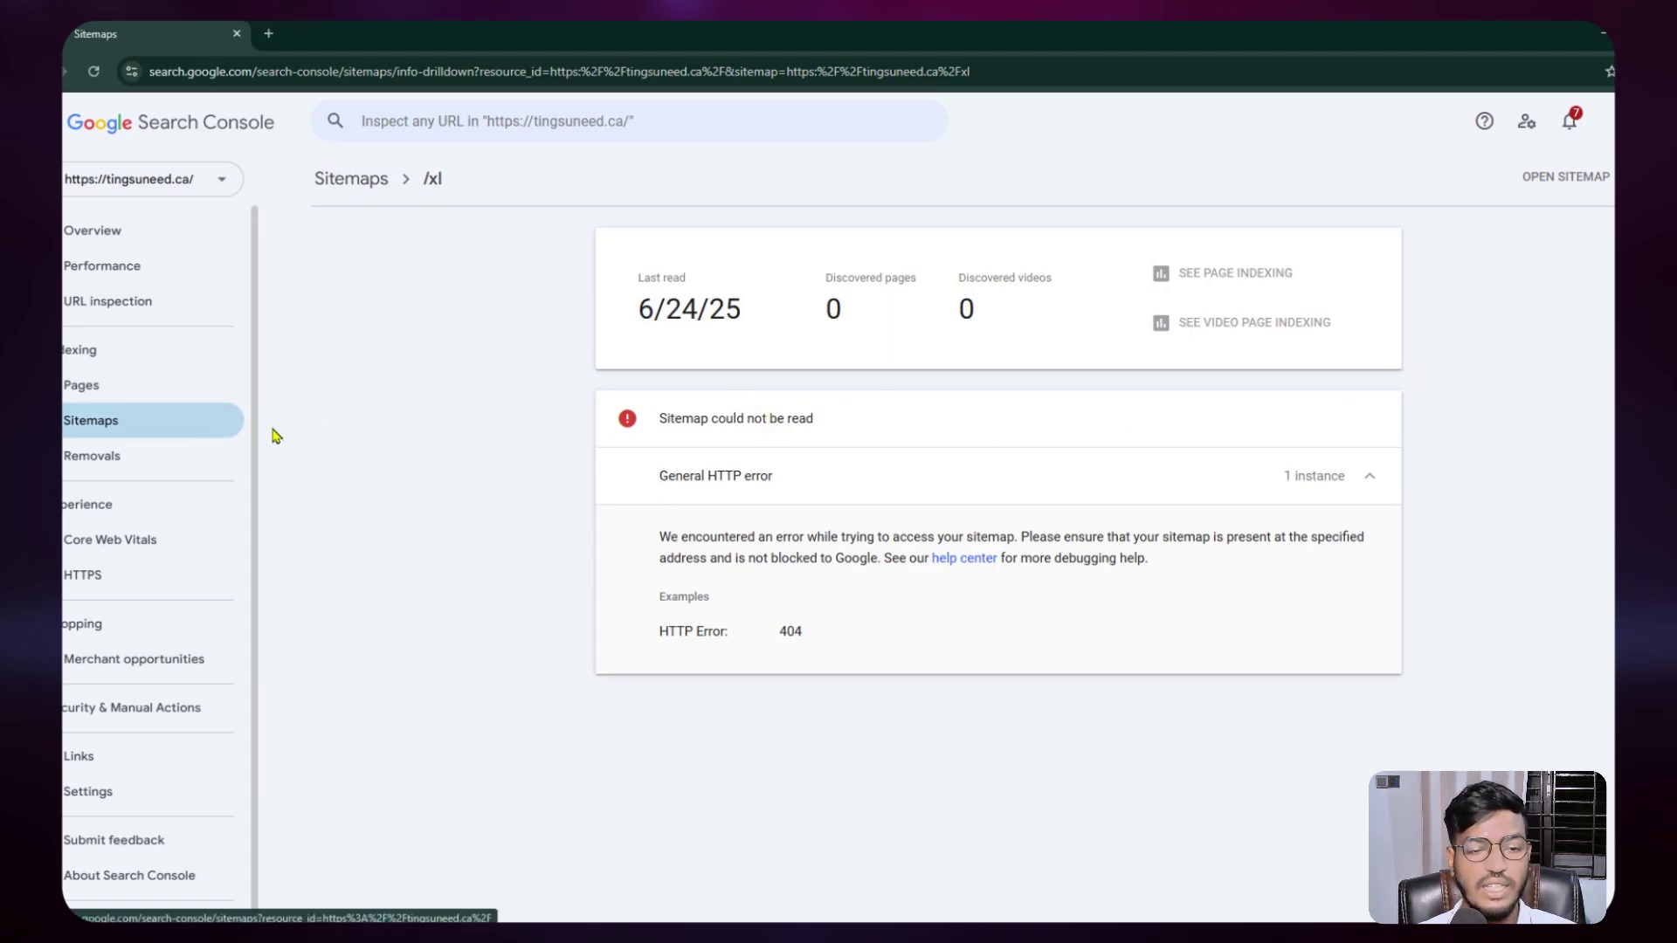
pyautogui.click(172, 463)
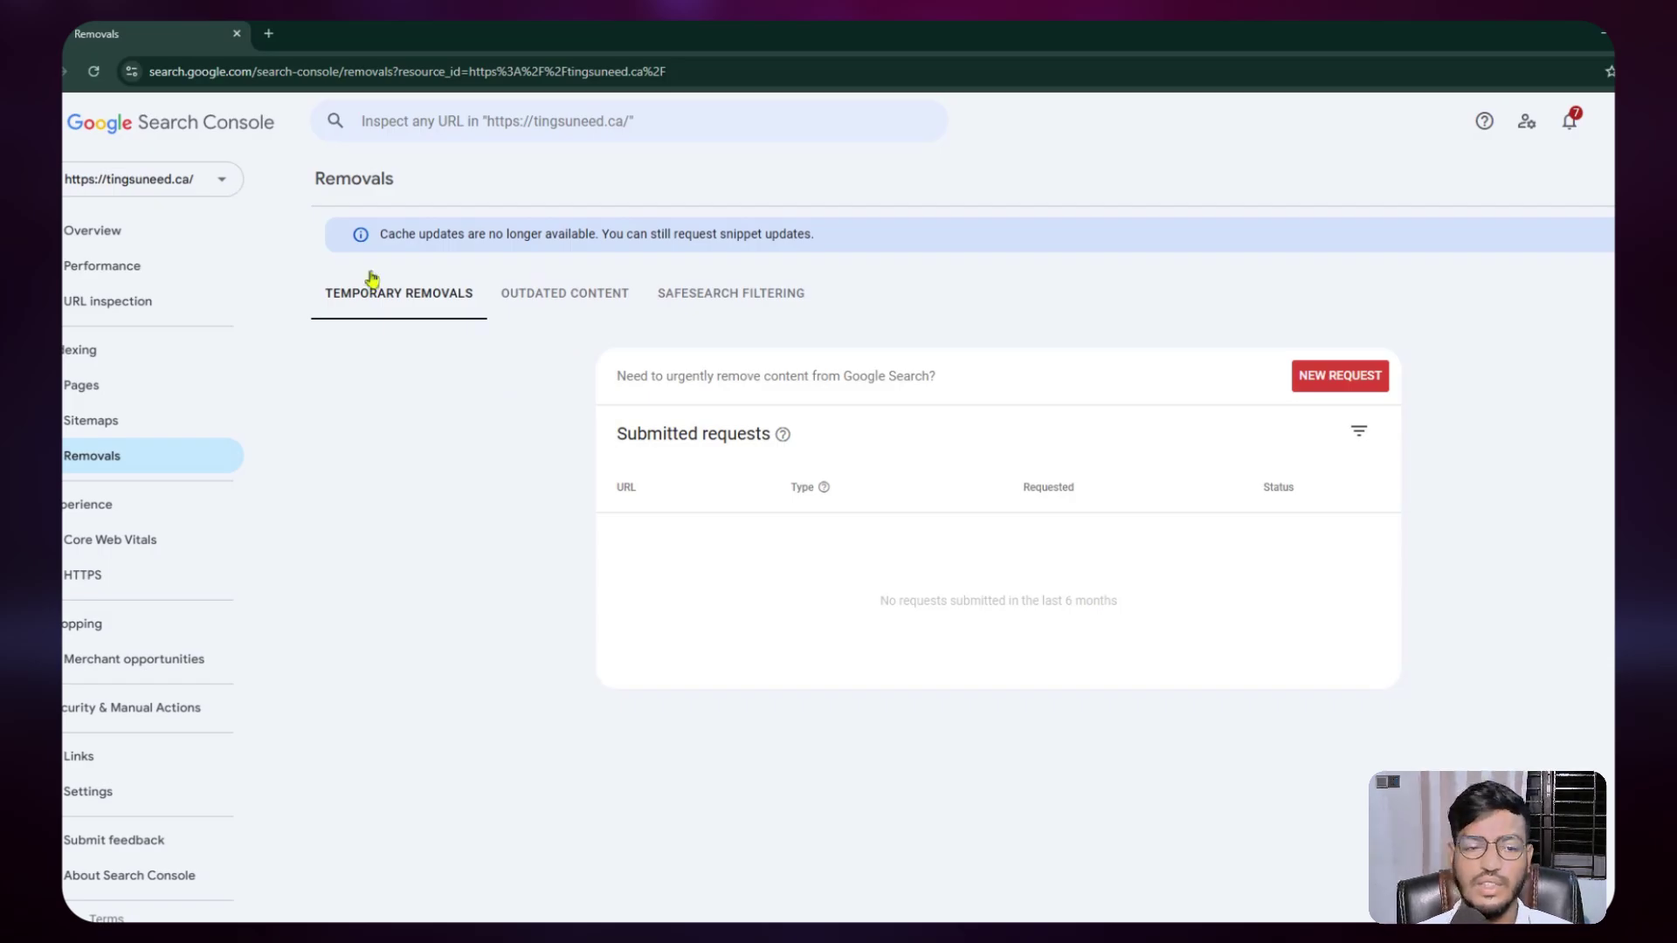
# Step: Review Performance (0 clicks, 20 impressions), then scroll Page indexing's 'Why pages aren't indexed' table
pyautogui.click(137, 269)
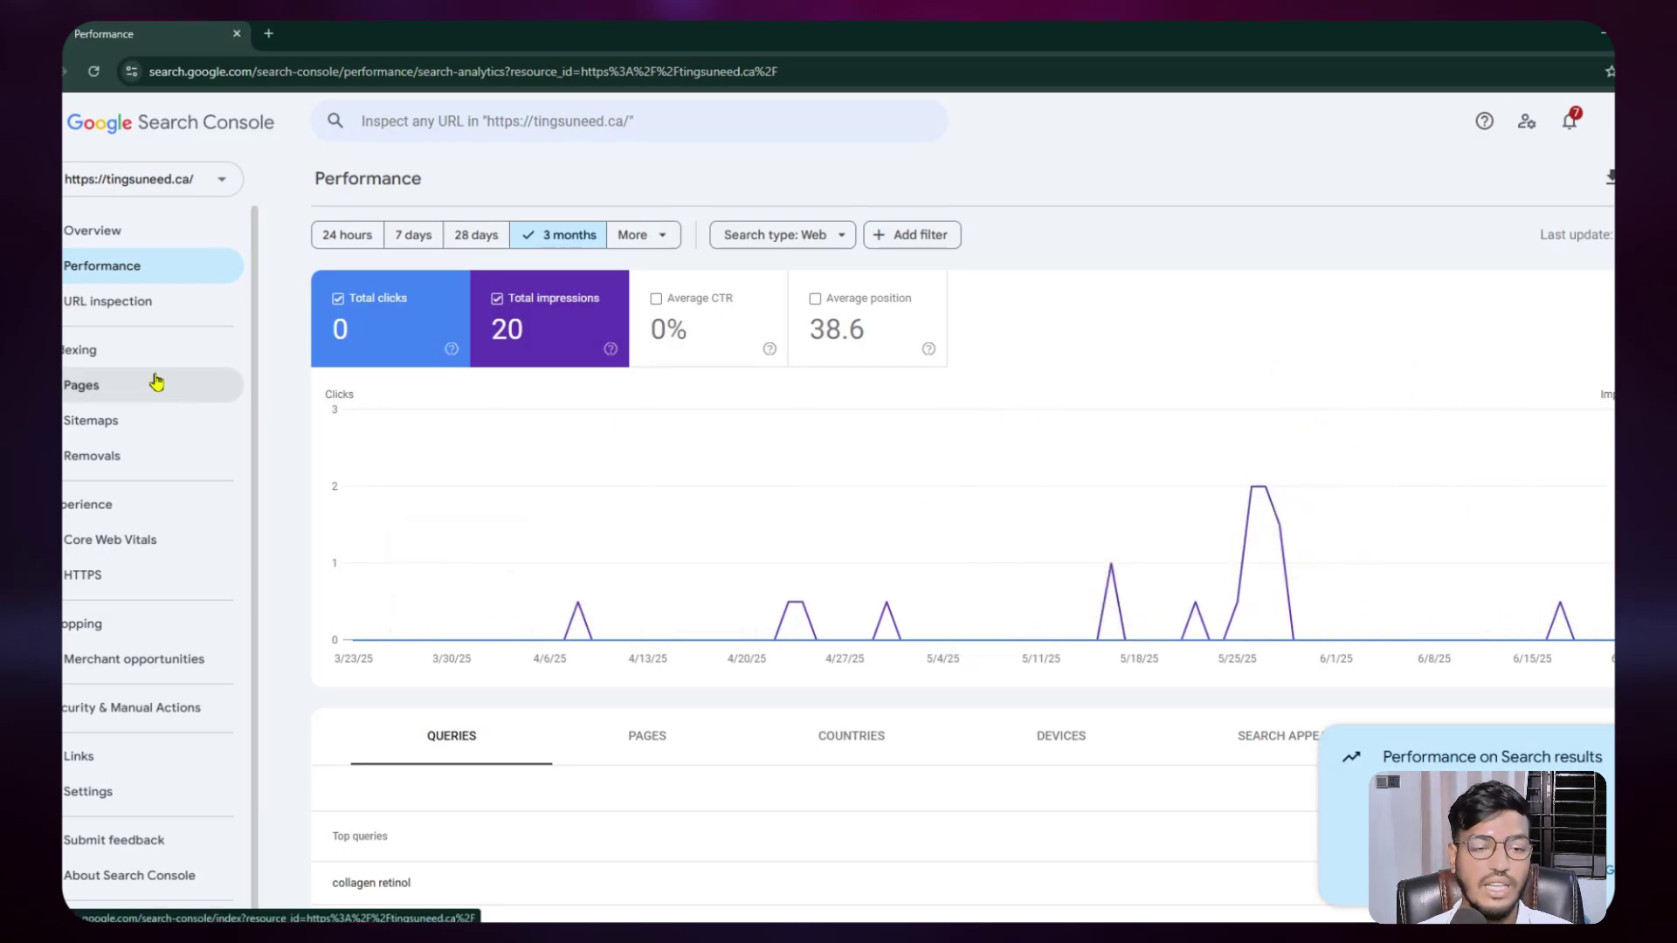
pyautogui.click(130, 400)
pyautogui.scroll(-3, 569, 495)
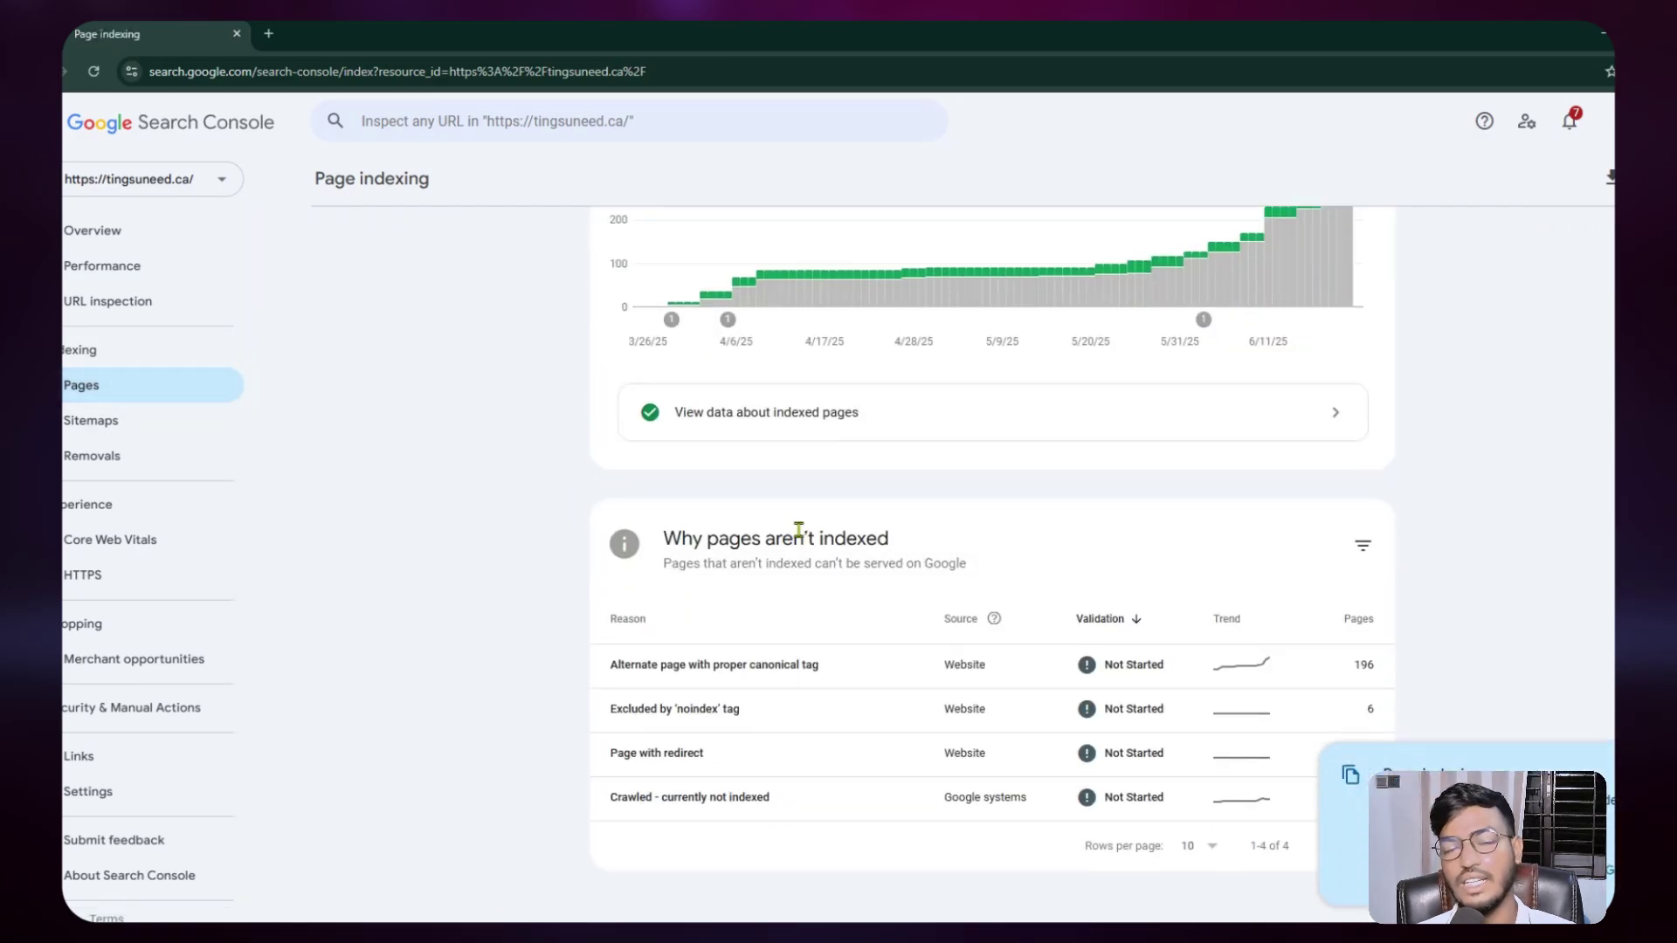
pyautogui.scroll(3, 663, 515)
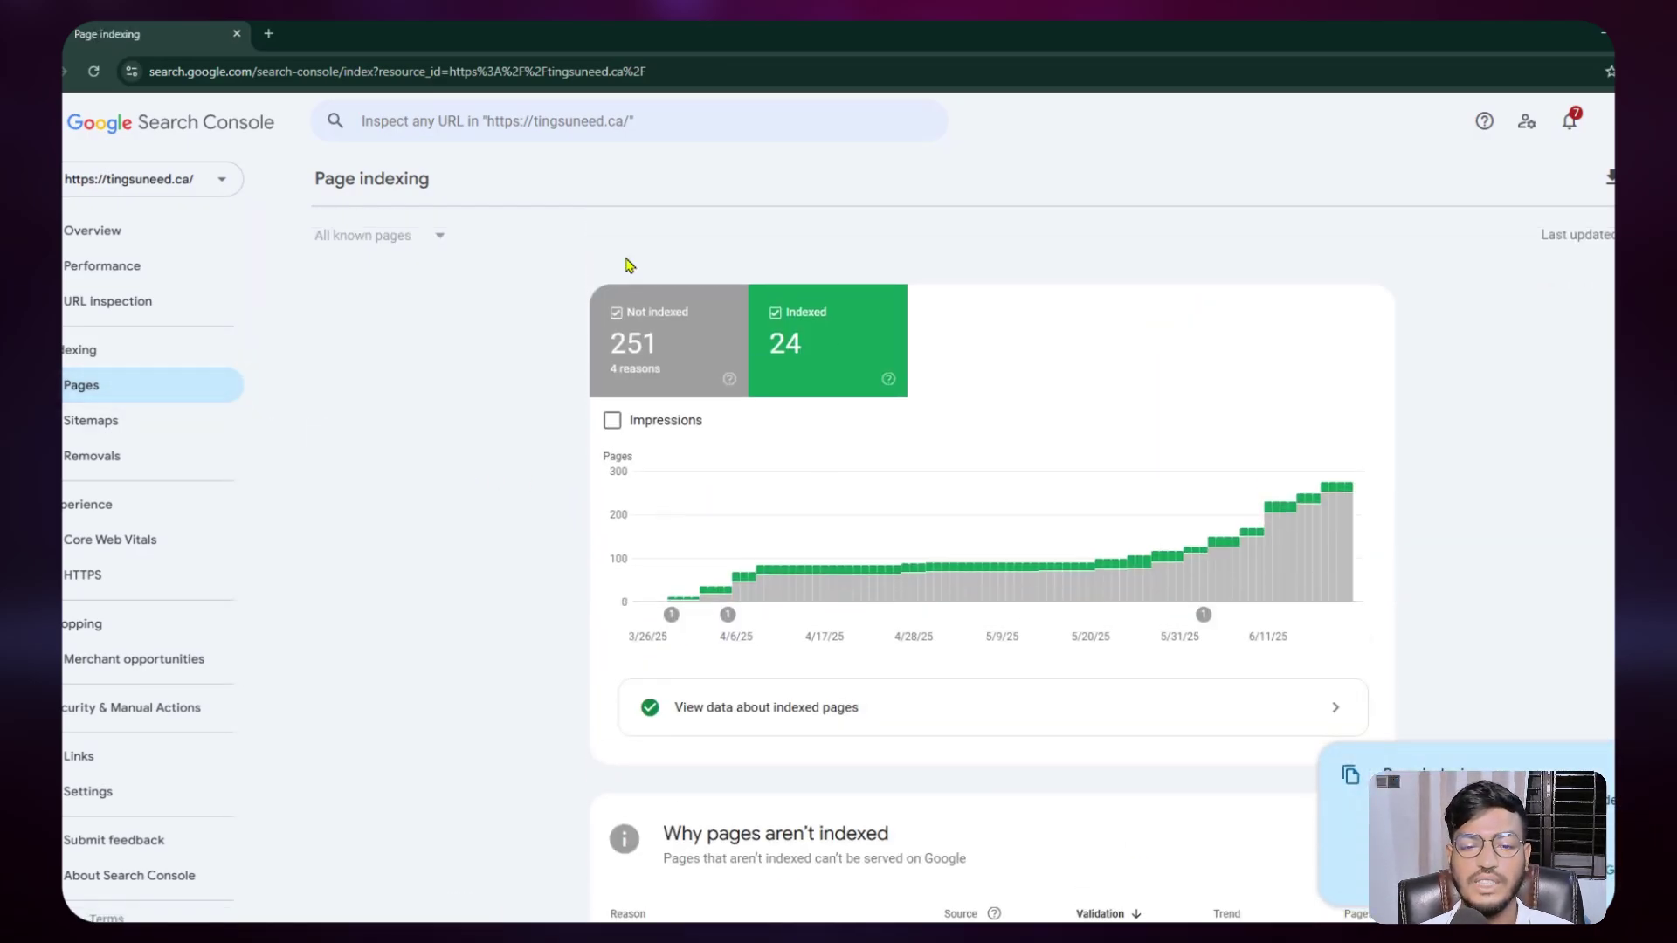